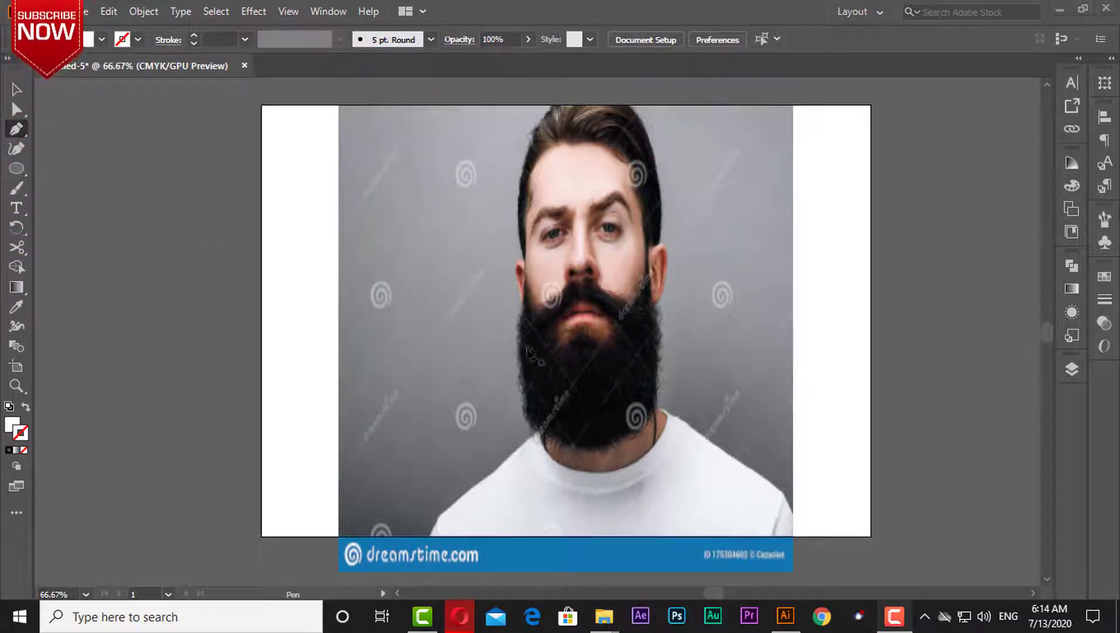
Switch to the Pen tool and zoom in closely on the face.
left_click(17, 89)
key("ctrl+plus")
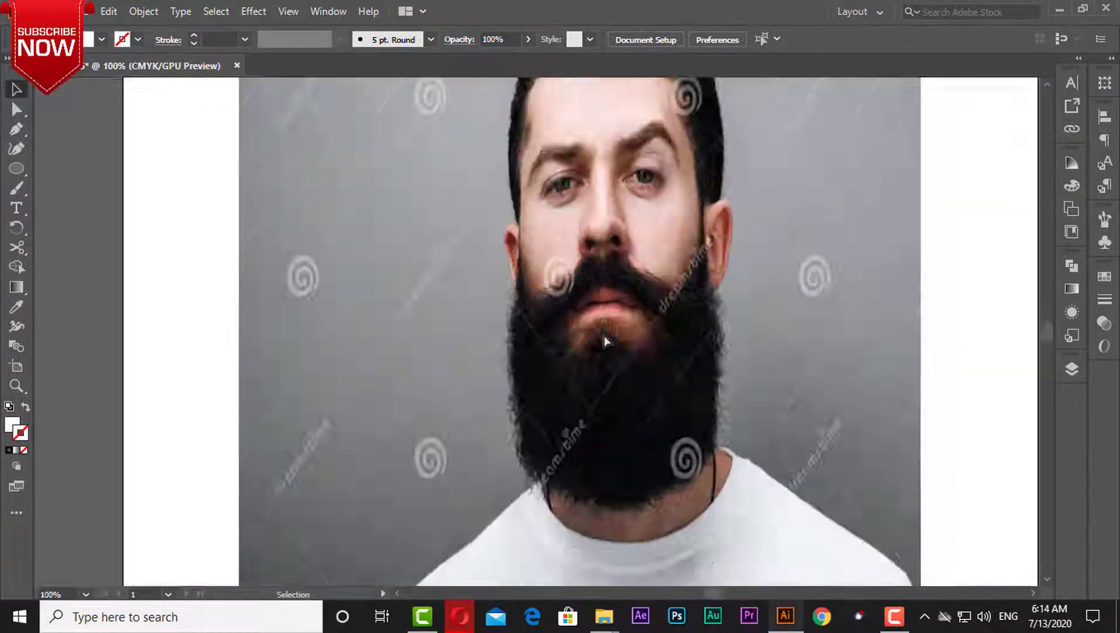
key("ctrl+plus")
scroll(260, 300, "up", 5)
key("p")
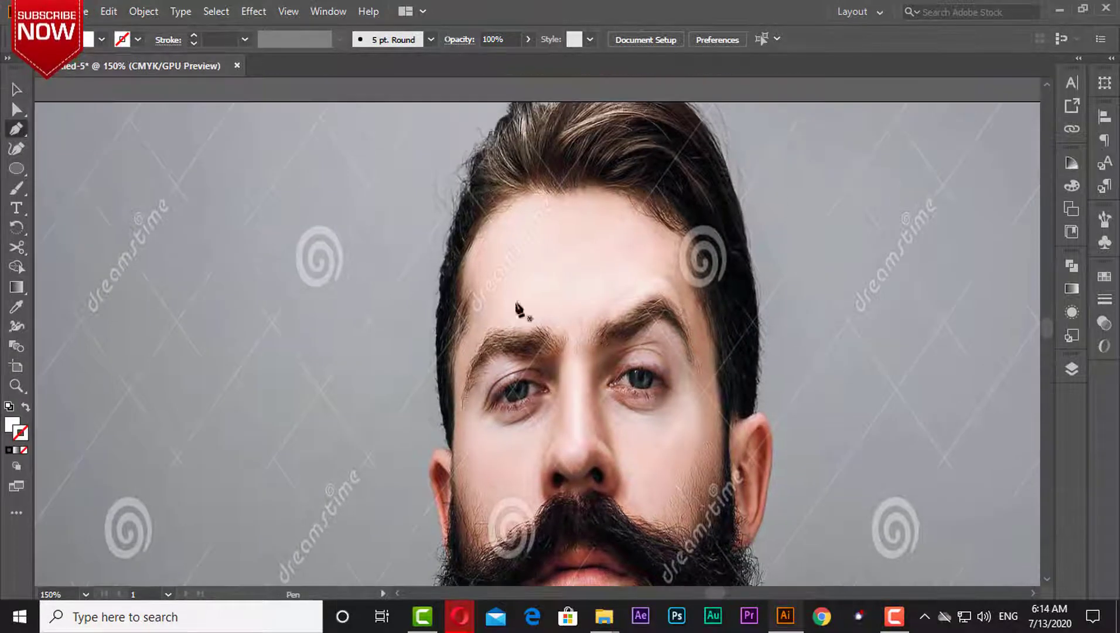
key("ctrl+minus")
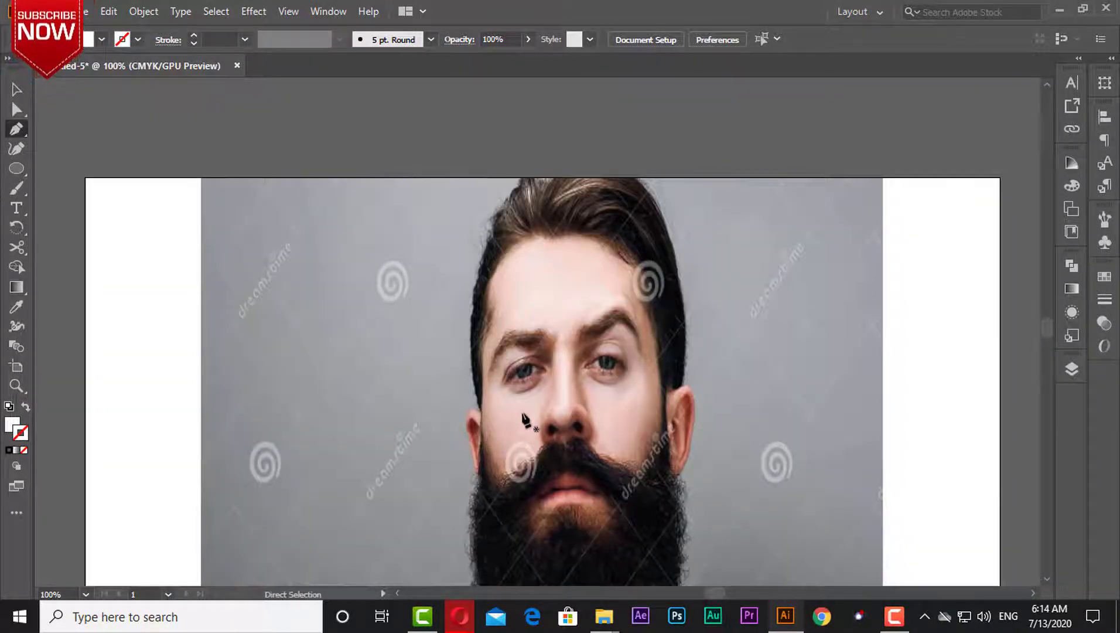
key("ctrl+plus")
key("ctrl+plus")
key("ctrl+plus")
mouse_move(264, 431)
left_mouse_down()
mouse_move(608, 422)
mouse_move(624, 197)
left_mouse_up()
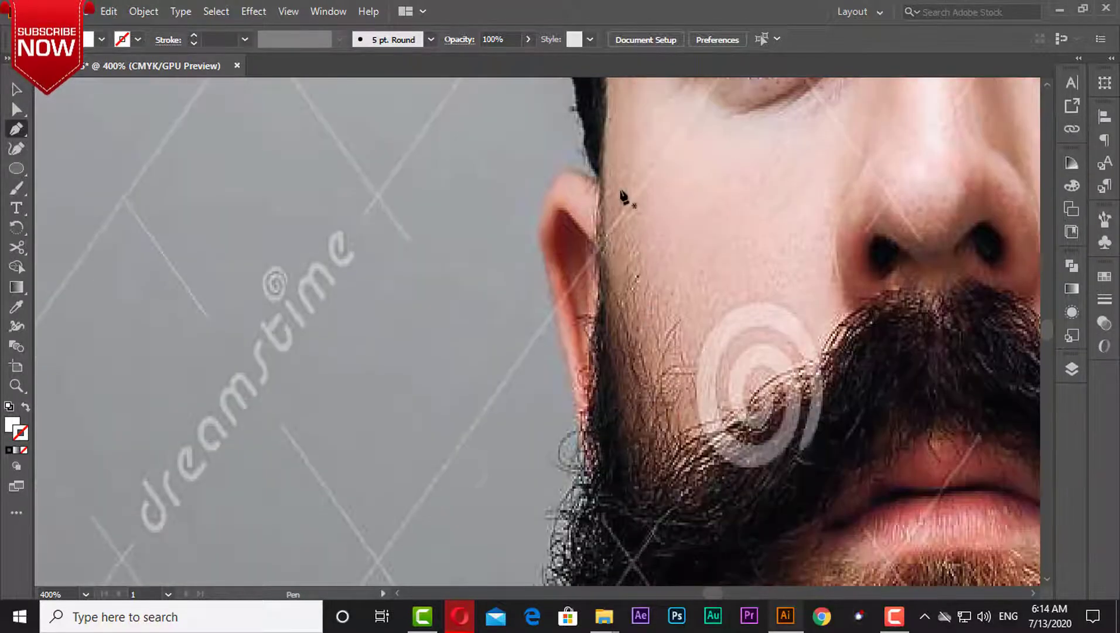
Place the first anchor at the ear and follow the beard's side down toward the neck.
left_click(609, 182)
left_click_drag(655, 430, 737, 219)
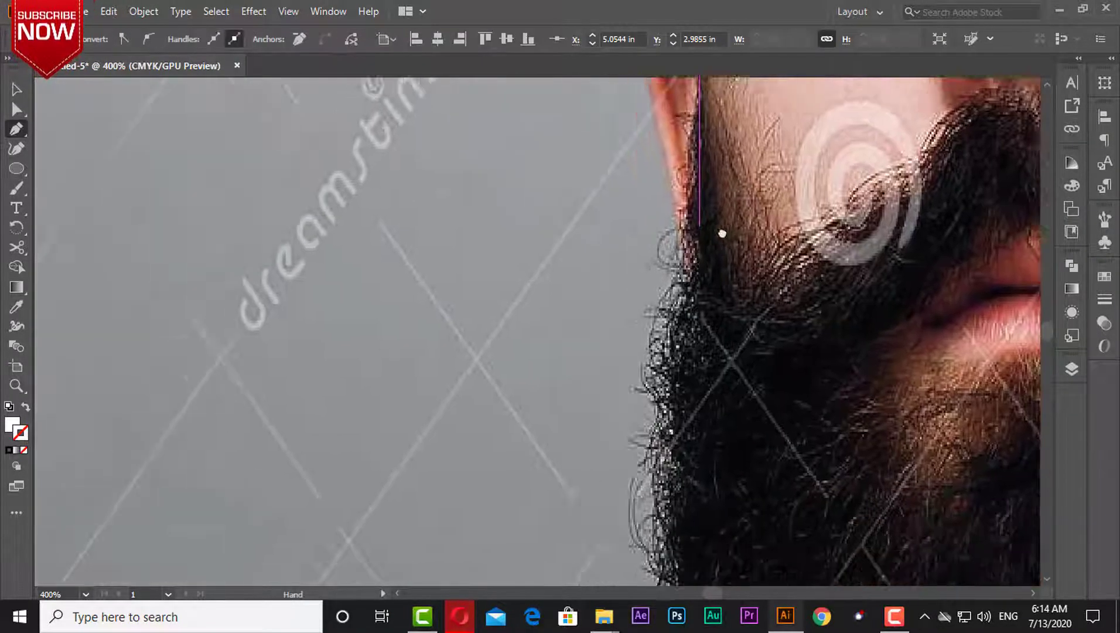
scroll(668, 416, "down", 5)
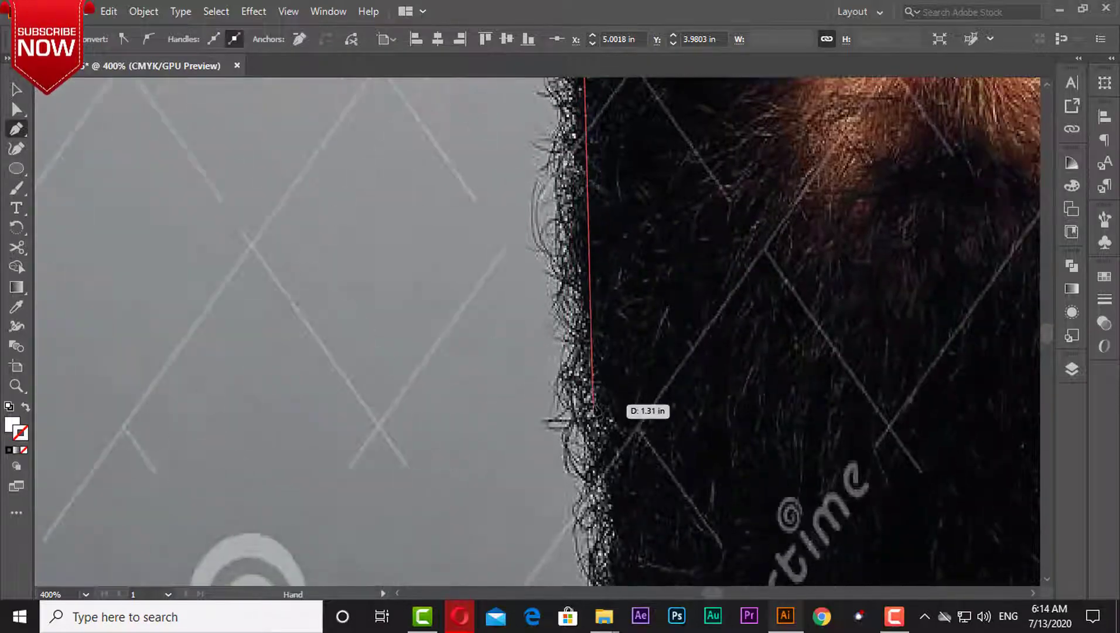
scroll(645, 422, "down", 2)
scroll(633, 580, "down", 3)
mouse_move(642, 580)
left_mouse_down()
mouse_move(467, 275)
mouse_move(567, 469)
left_mouse_up()
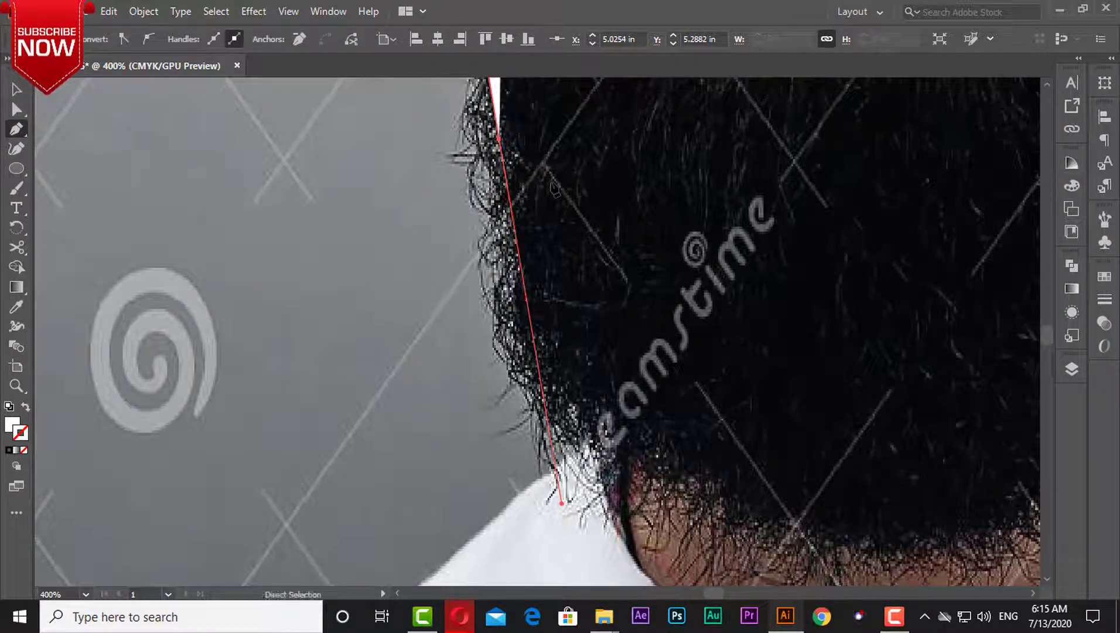
Add curved anchors along the beard bottom and underside, then head back up the other side.
left_click_drag(669, 471, 863, 543)
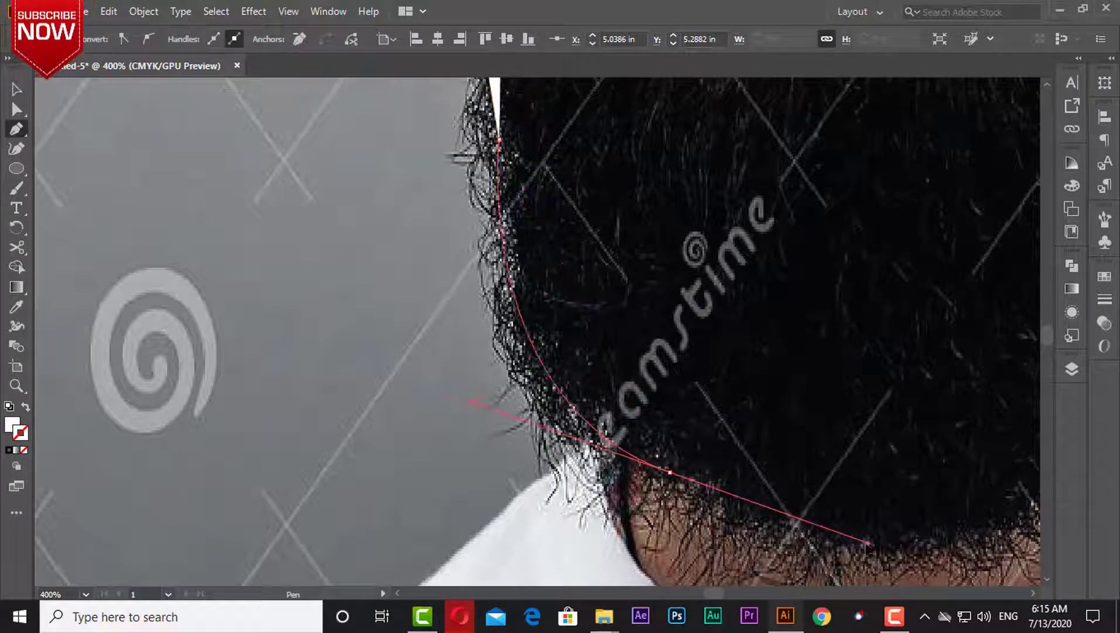
left_click_drag(798, 373, 225, 245)
left_click(332, 409)
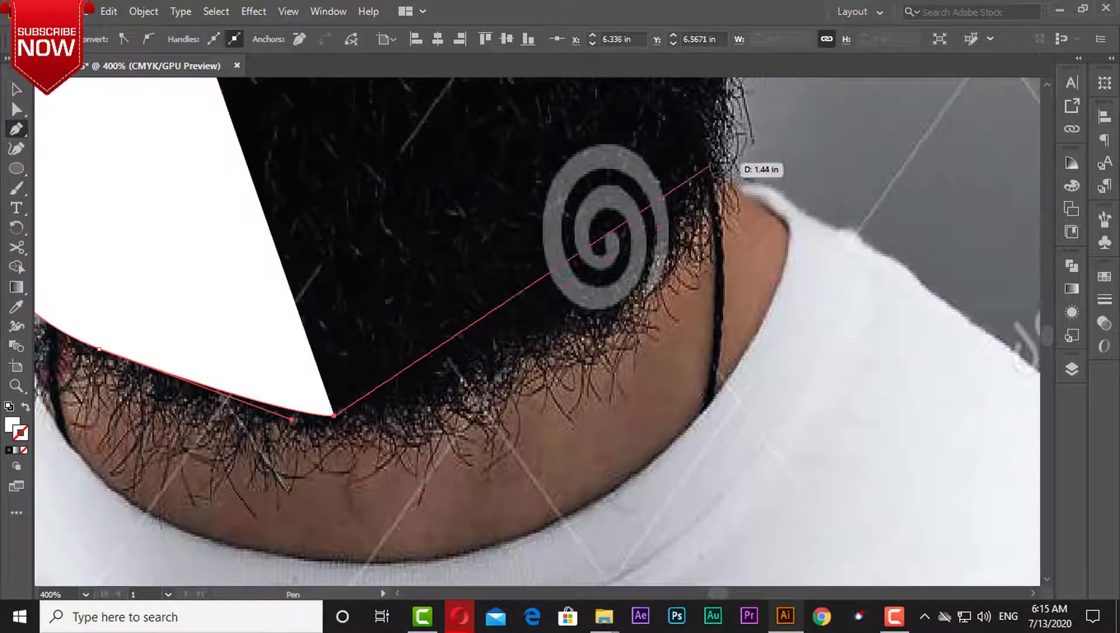
scroll(761, 117, "up", 3)
scroll(825, 146, "up", 2)
left_click_drag(725, 496, 728, 498)
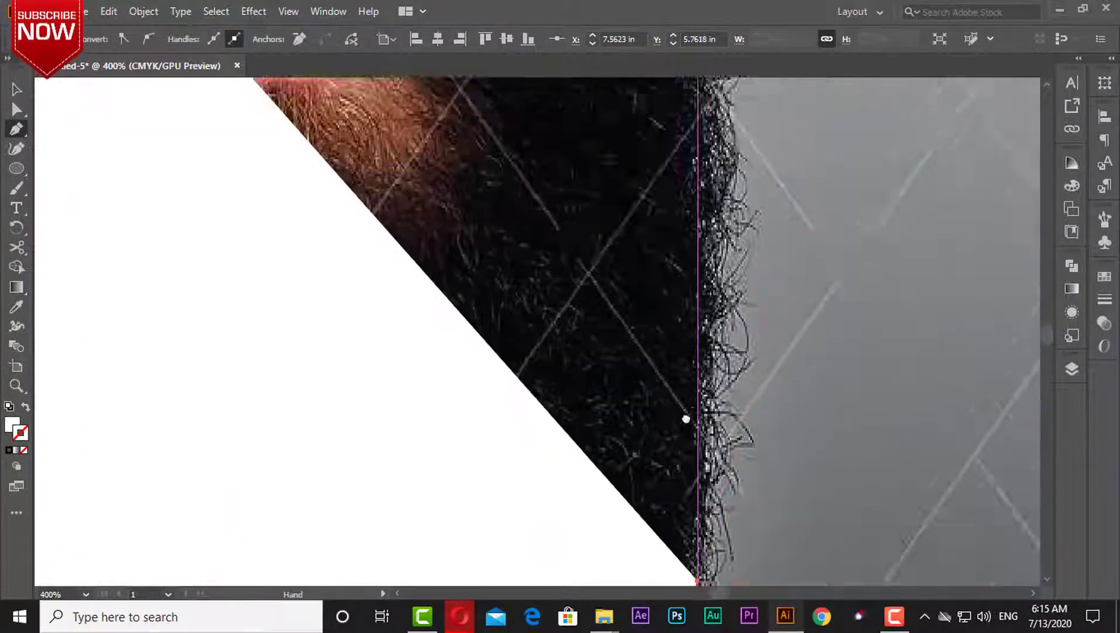
scroll(703, 410, "up", 10)
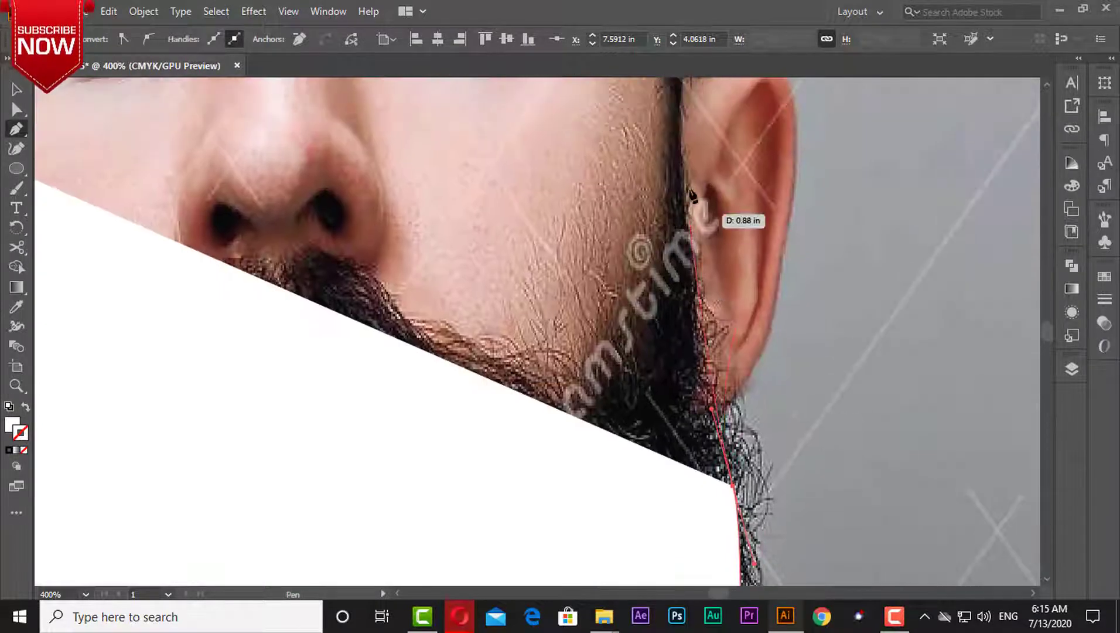
Add anchors past the ear and up along the hair edge.
left_click(693, 197)
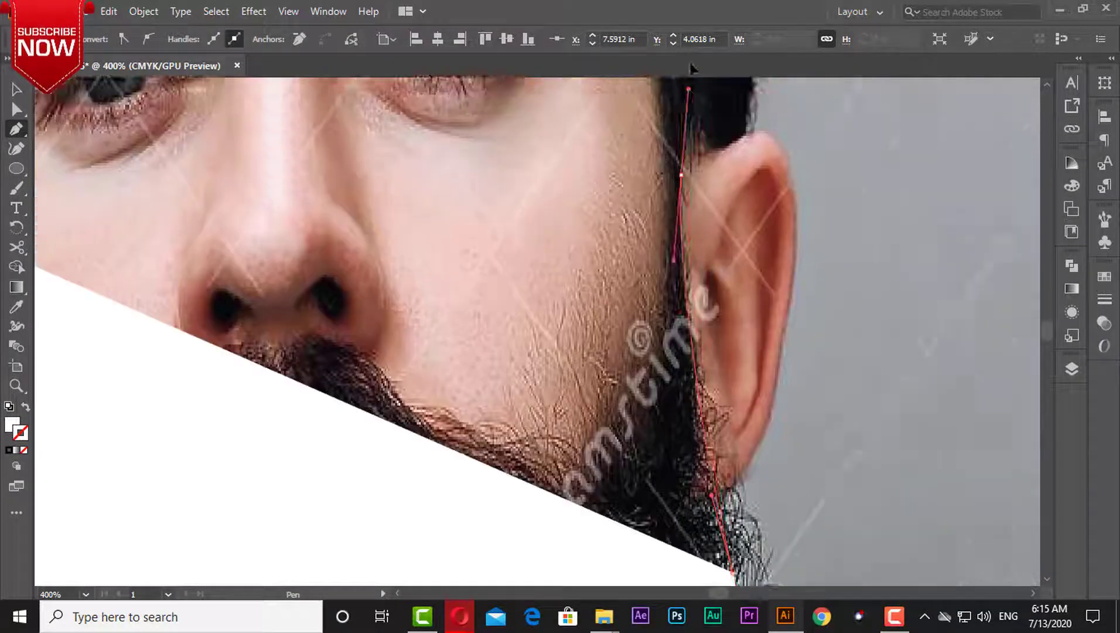
scroll(691, 76, "up", 8)
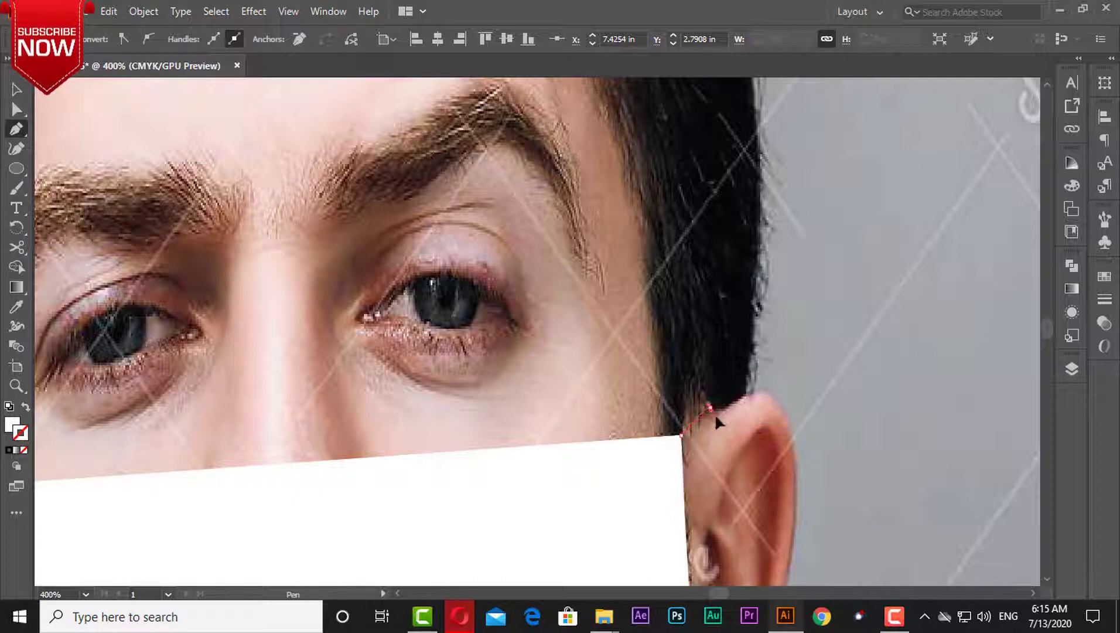
left_click(709, 406)
left_click_drag(795, 369, 777, 372)
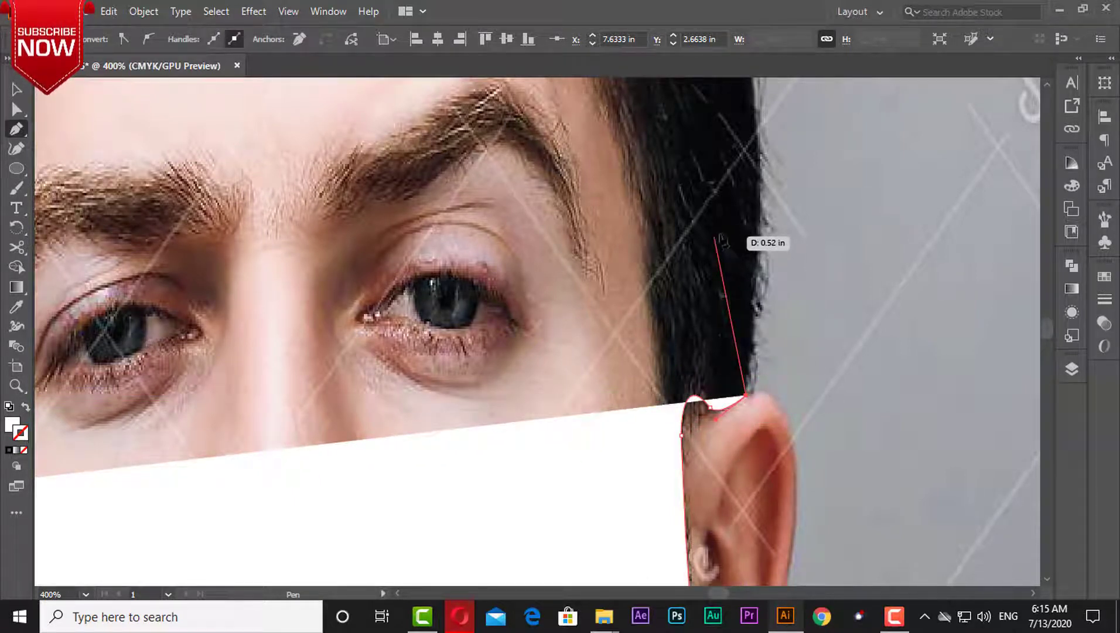
scroll(718, 293, "up", 3)
left_click(773, 328)
left_click(747, 146)
Undo a misplaced anchor and run the path across the top of the head.
scroll(719, 118, "up", 5)
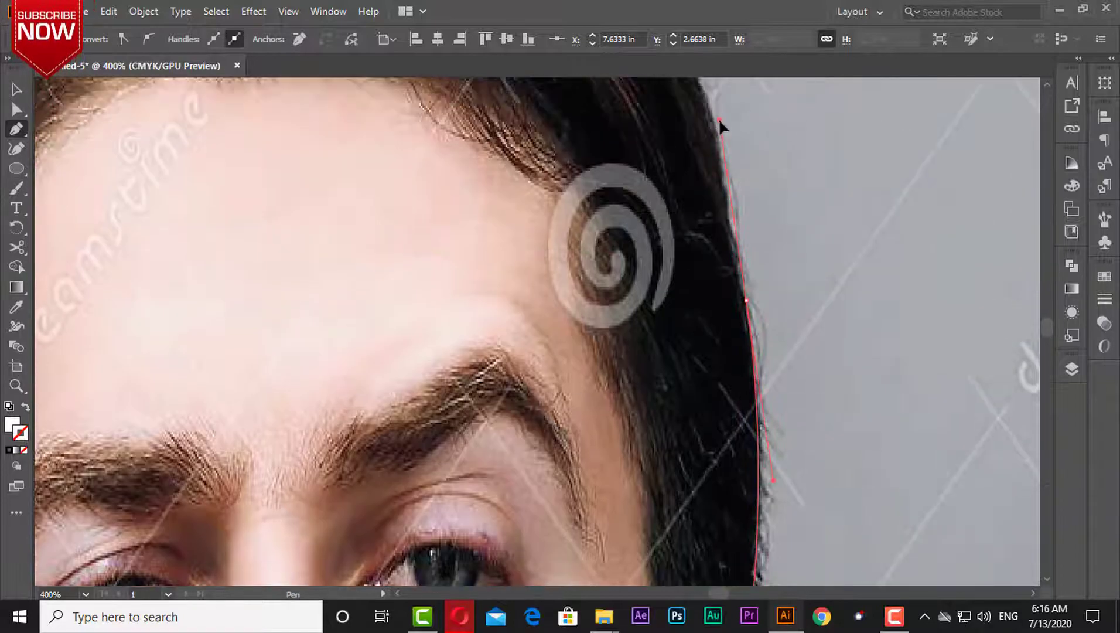
scroll(733, 240, "up", 3)
scroll(655, 88, "up", 3)
scroll(598, 142, "up", 3)
left_click_drag(643, 261, 564, 221)
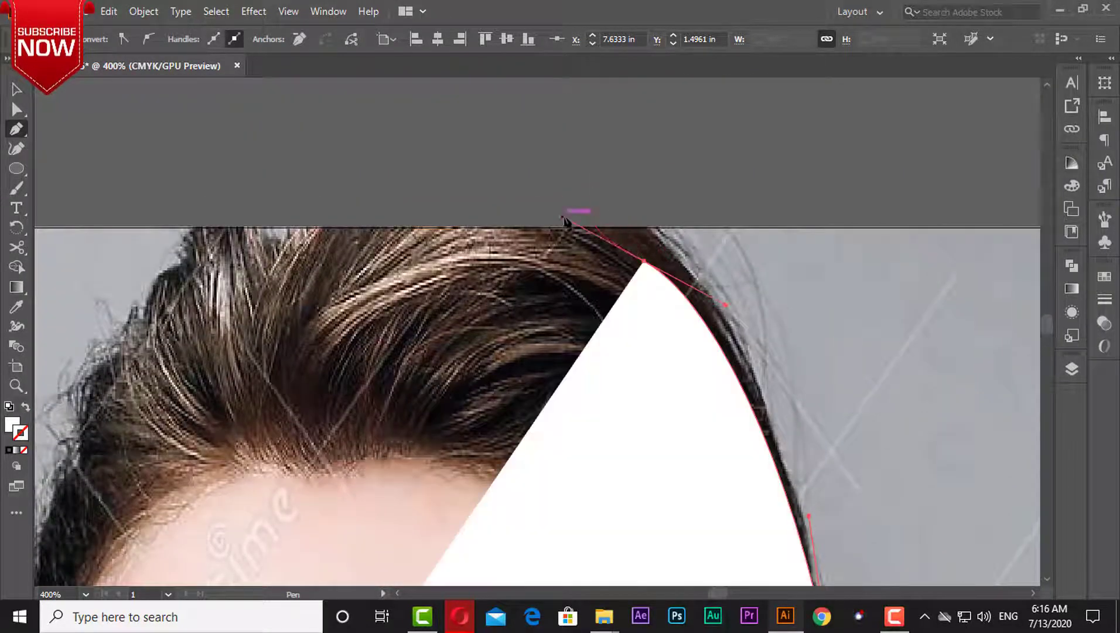
key("ctrl+z")
key("ctrl+minus")
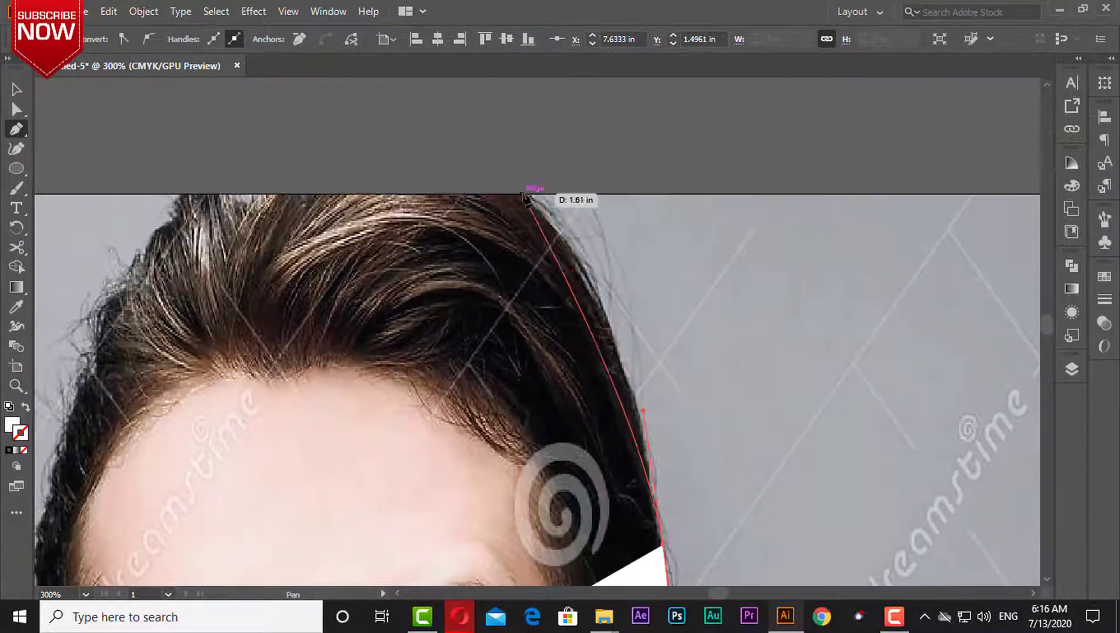
left_click(527, 194)
left_click(179, 193)
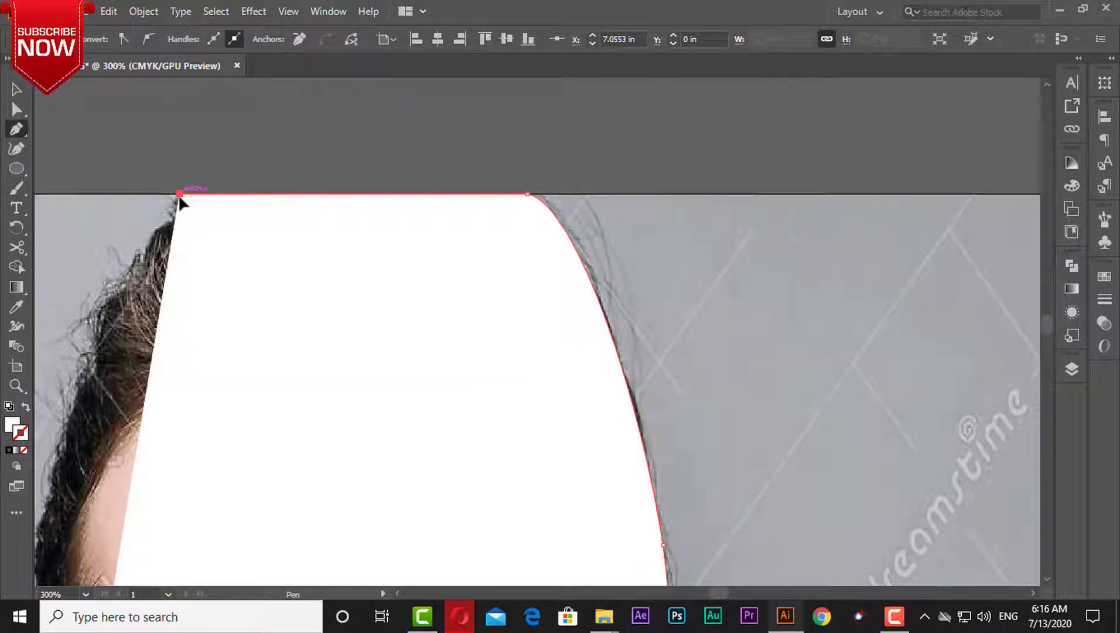
Curve the path around the hair's top-left corner and down to the left ear.
left_click_drag(181, 195, 400, 150)
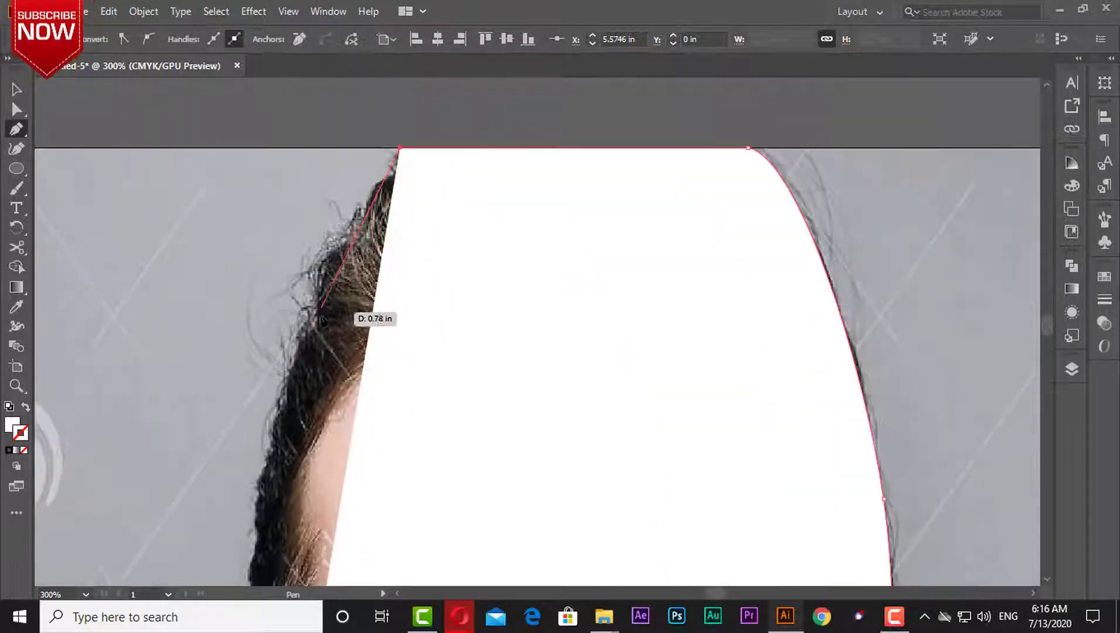
left_click_drag(362, 207, 317, 310)
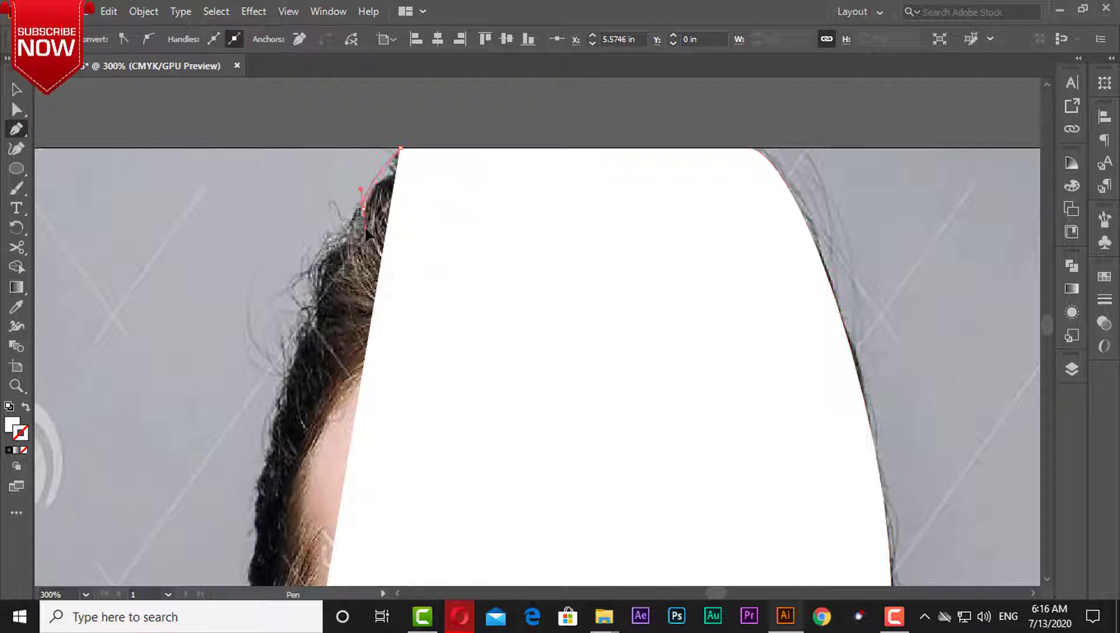
left_click(319, 320)
left_click_drag(270, 445, 257, 564)
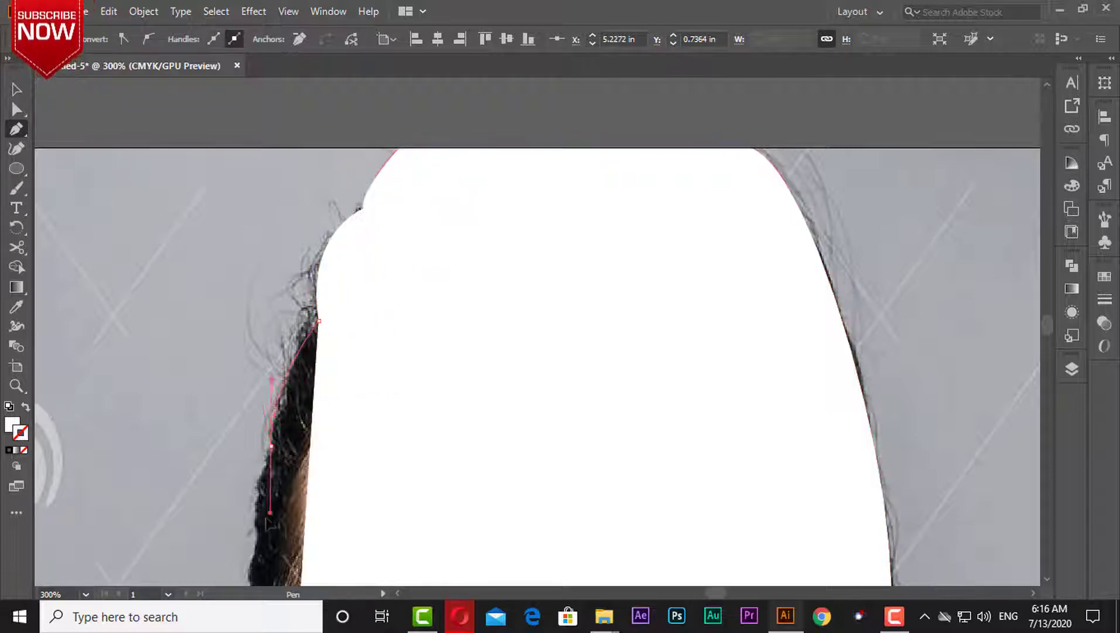
mouse_move(394, 312)
left_mouse_down()
mouse_move(428, 288)
mouse_move(488, 571)
mouse_move(466, 388)
left_mouse_up()
left_click(488, 572)
Undo stray hair anchors, reconnect at the ear, and zoom out to the whole outline.
scroll(521, 396, "down", 2)
scroll(528, 465, "down", 3)
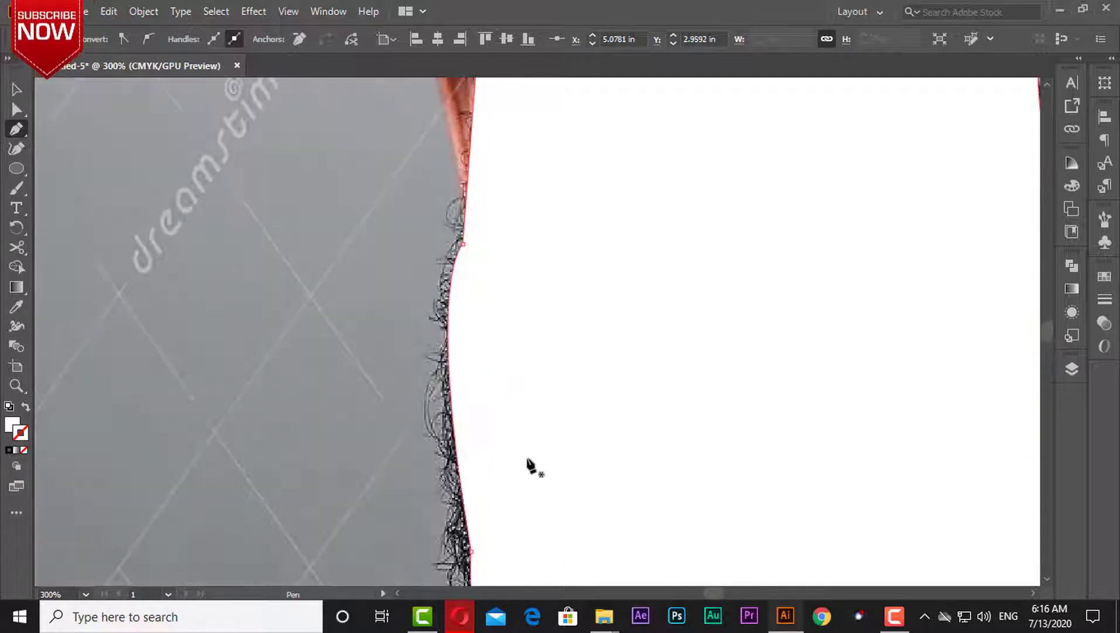
scroll(528, 465, "down", 1, "alt")
key("ctrl+z")
left_click(535, 333)
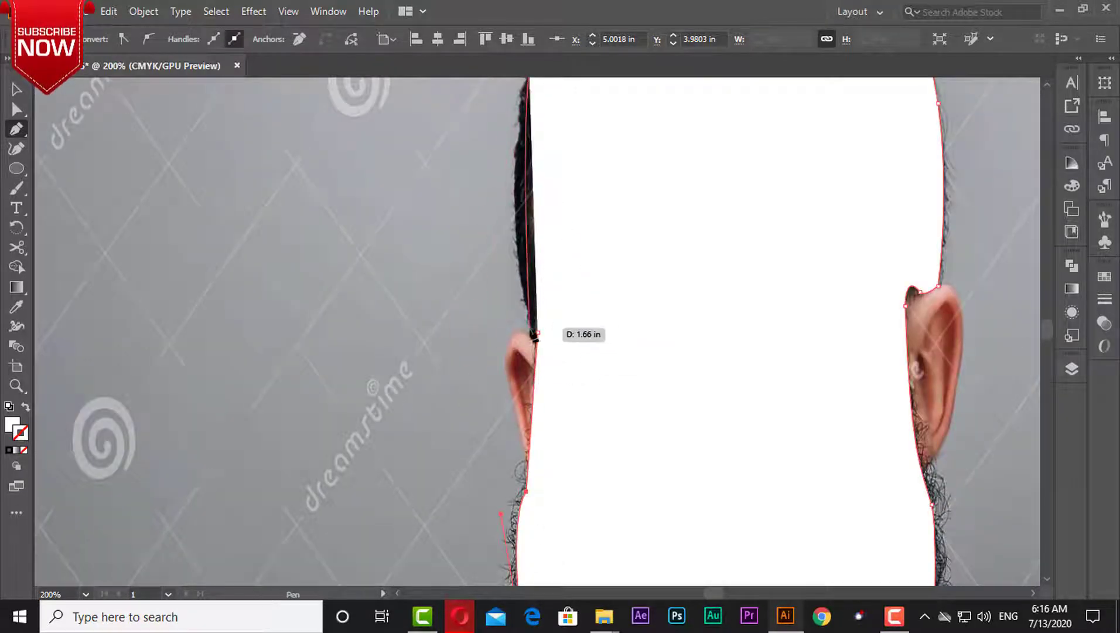
key("ctrl+z")
key("ctrl+minus")
key("ctrl+minus")
key("ctrl+minus")
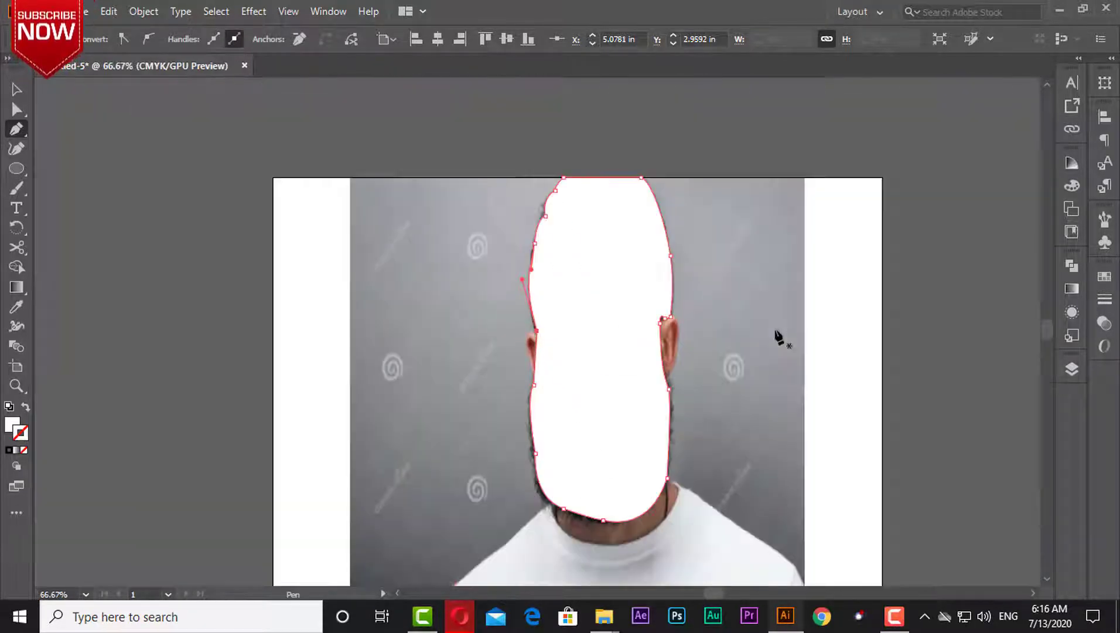
Swap the head shape's fill to black, then select and delete it and deselect.
left_click(9, 449)
left_click(26, 406)
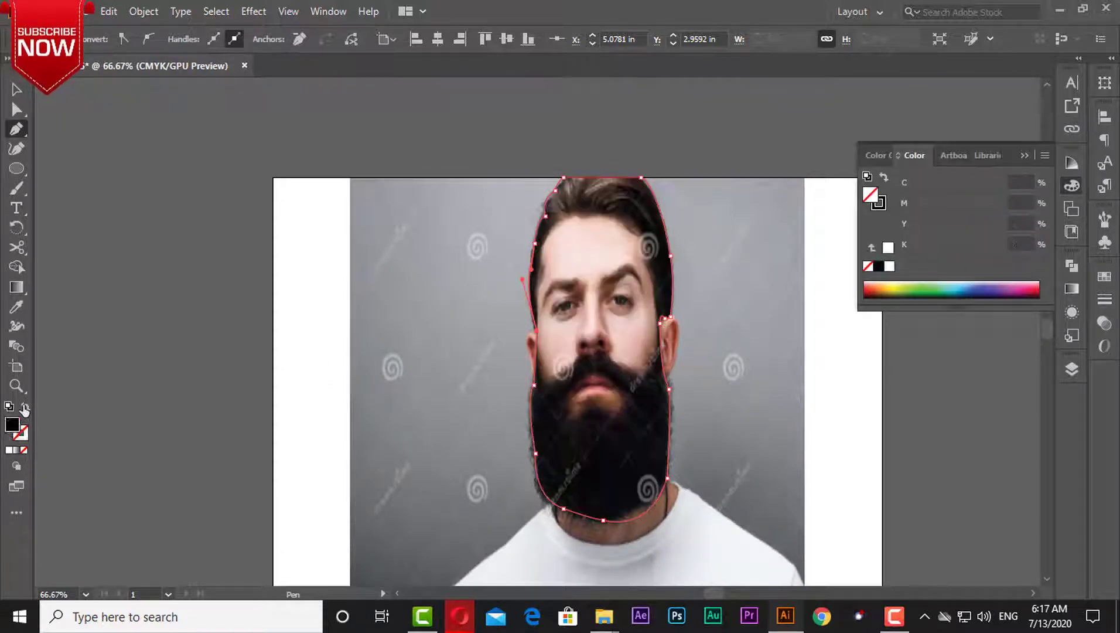
left_click(26, 406)
left_click(16, 89)
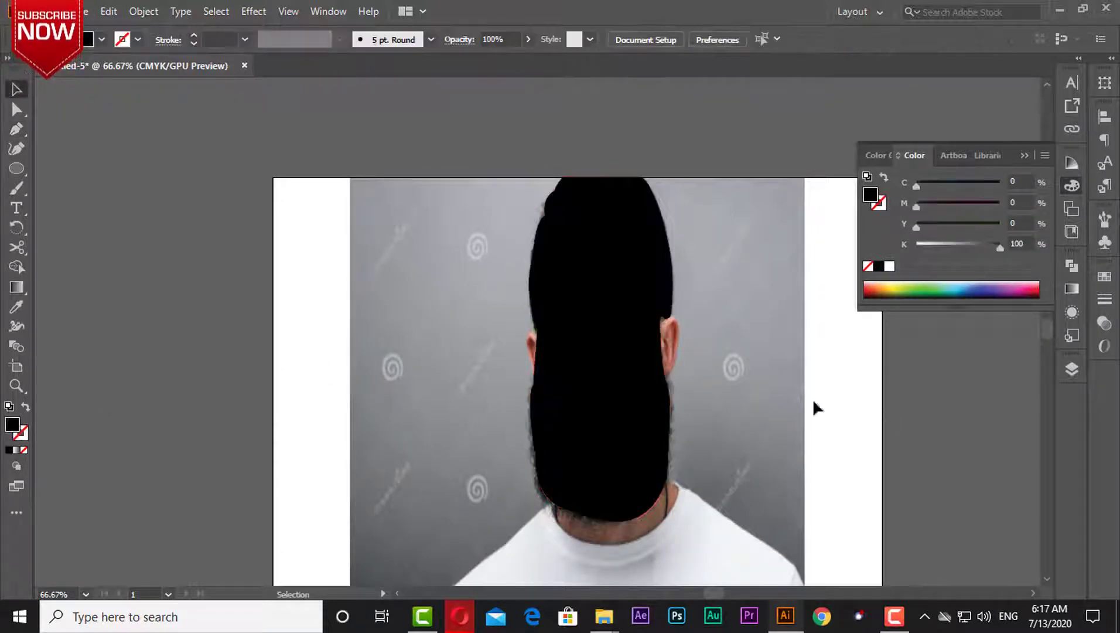
scroll(813, 406, "down", 1)
key("Delete")
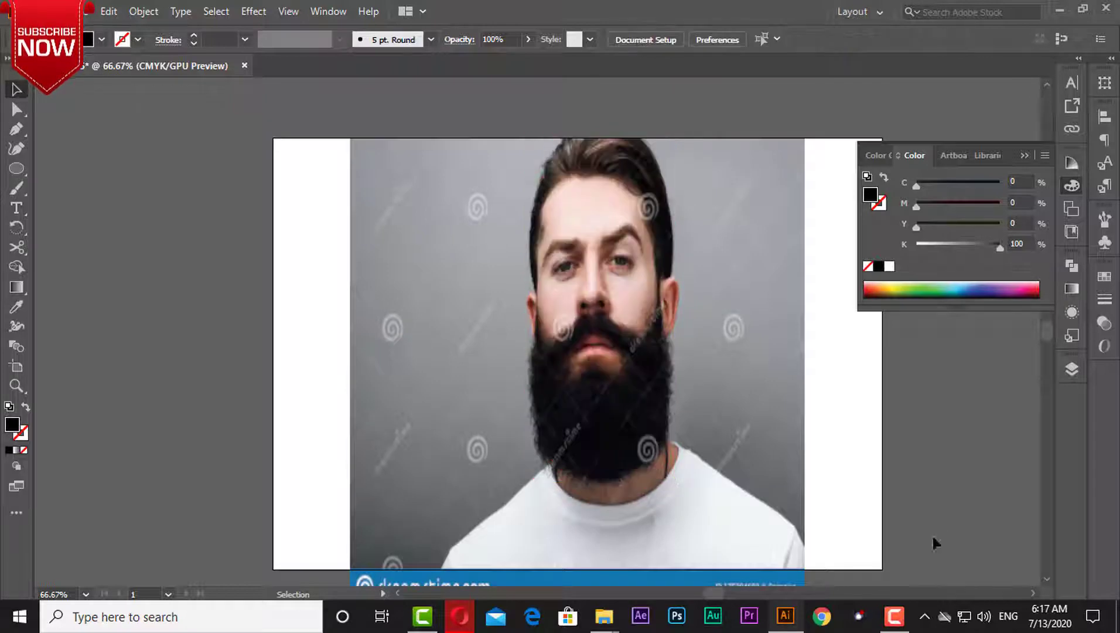
left_click(936, 540)
Start a new Pen outline at the left cheek, running up under the nose and along the mustache.
key("p")
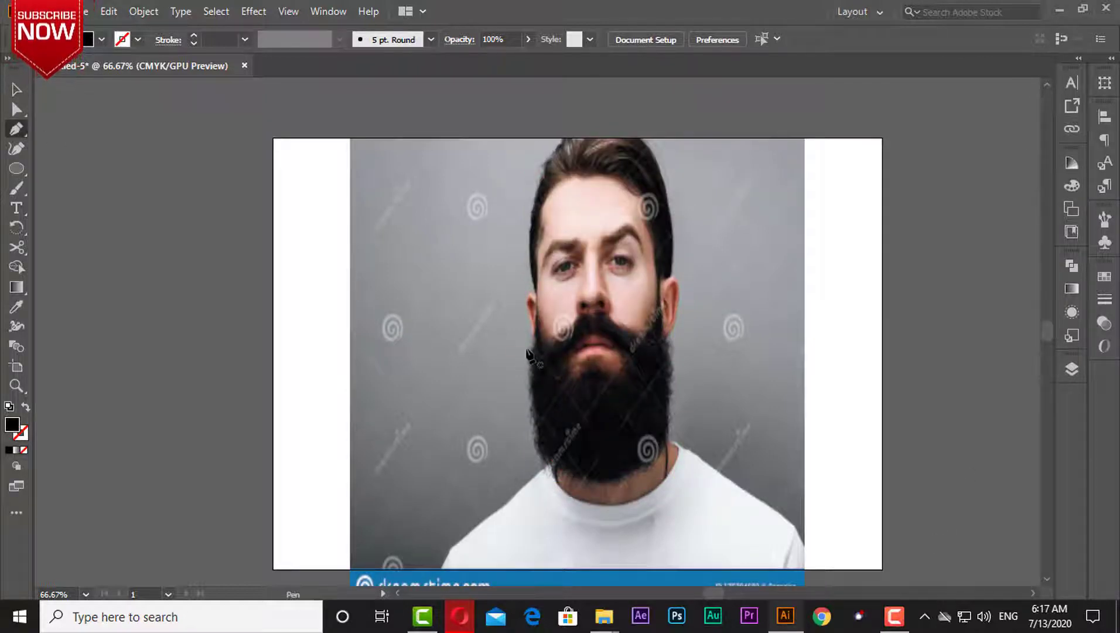
scroll(539, 363, "up", 2)
left_click(536, 277)
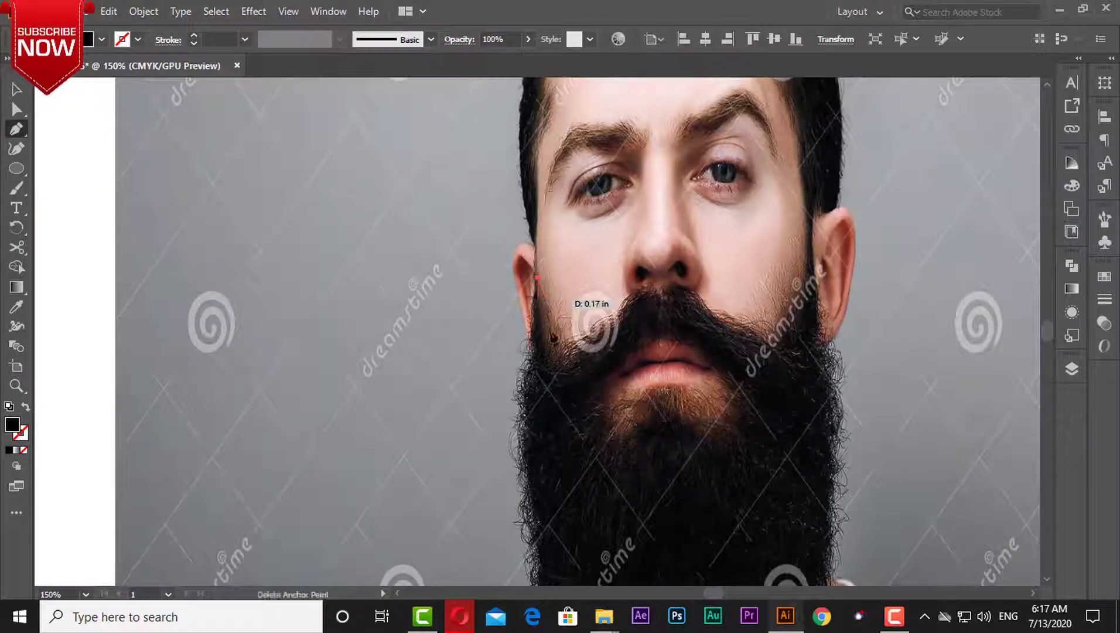
left_click(562, 349)
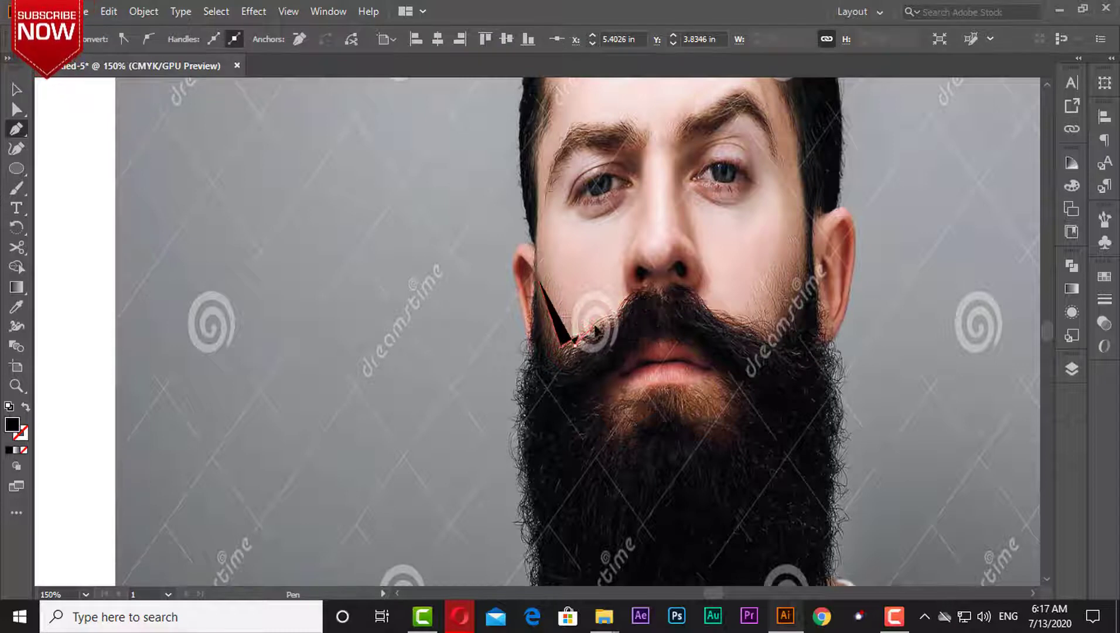
left_click_drag(655, 296, 749, 379)
left_click(655, 296)
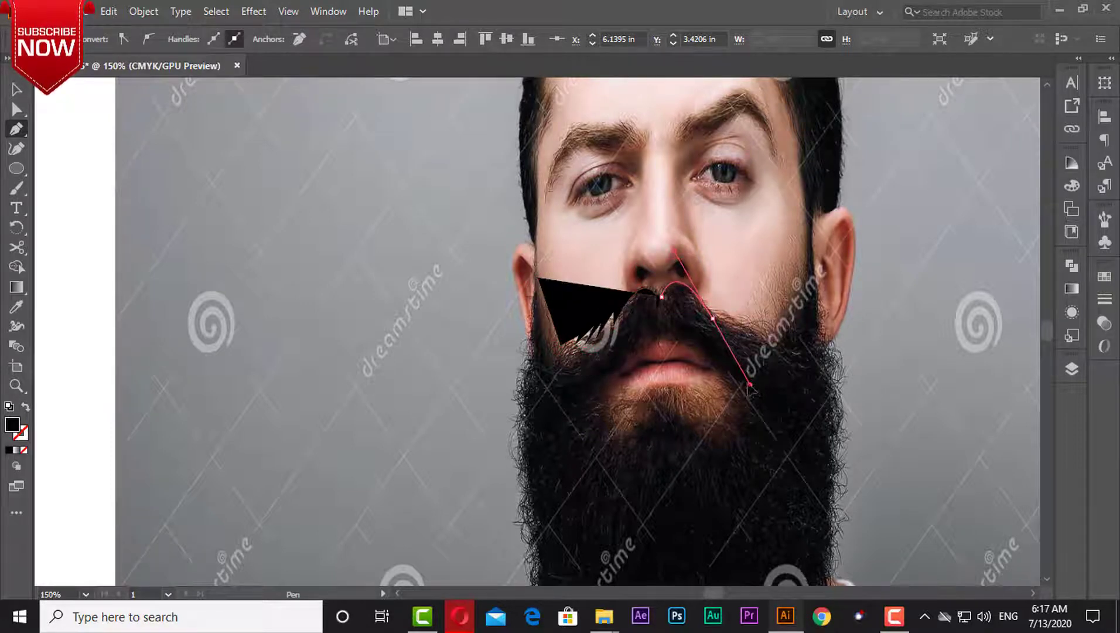
left_click_drag(739, 321, 741, 329)
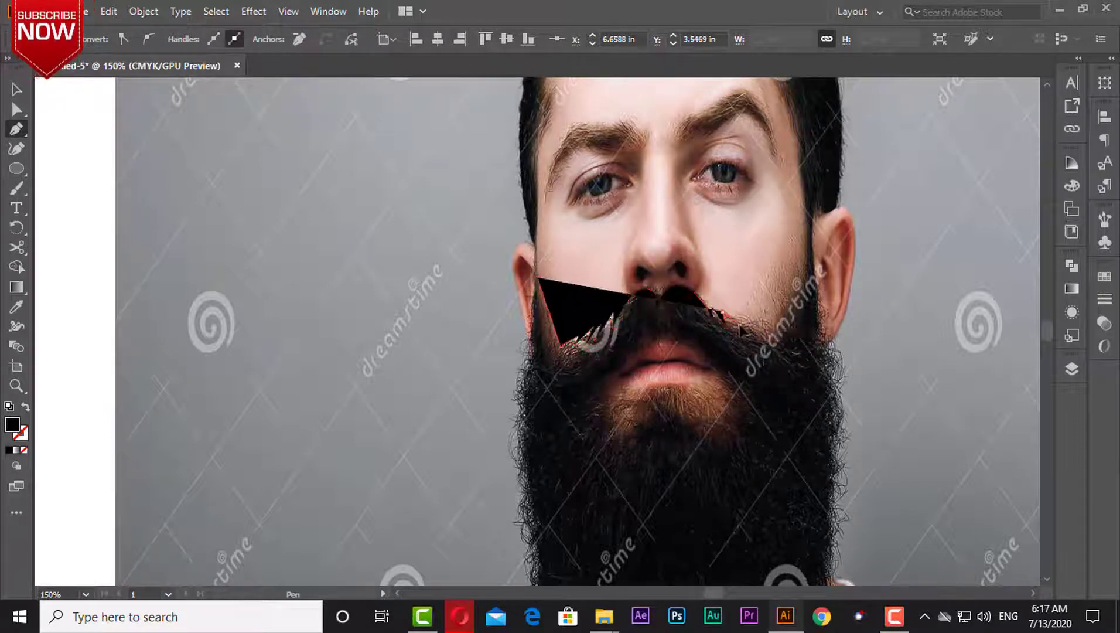
left_click(771, 344)
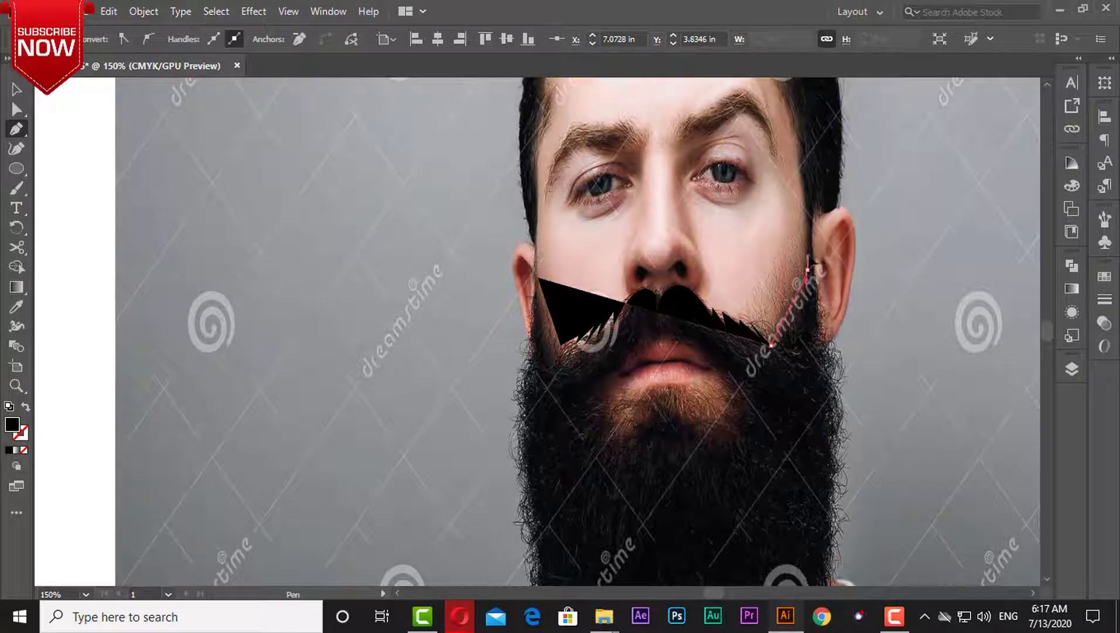
left_click(808, 257)
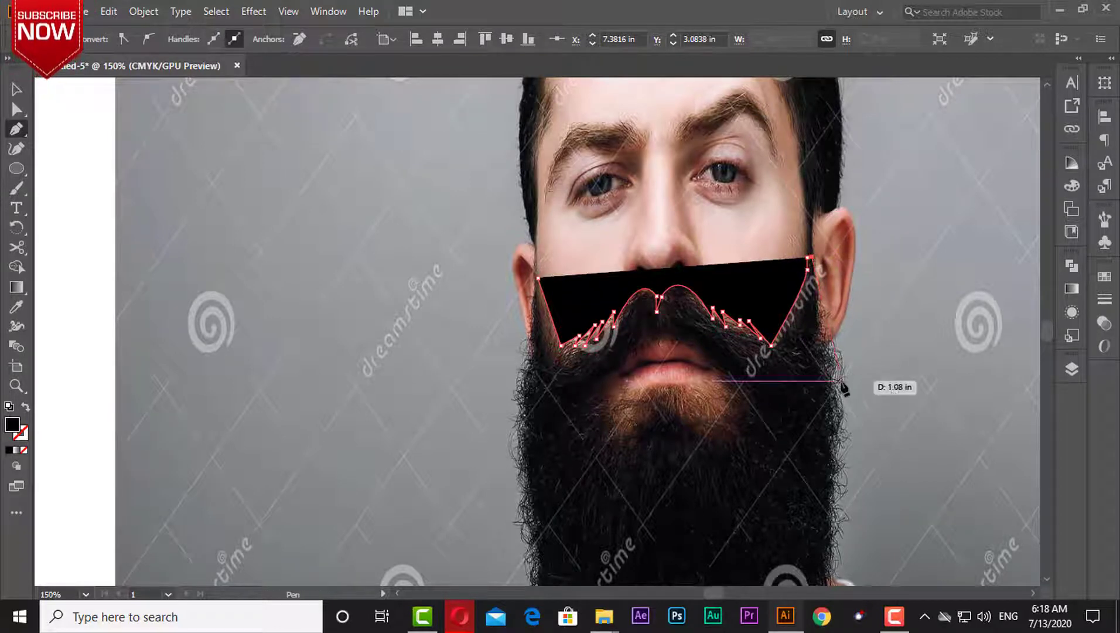
Trace down the right side of the beard and curve around its lower right.
left_click(844, 429)
left_click(831, 471)
left_click(817, 514)
left_click_drag(740, 449, 687, 110)
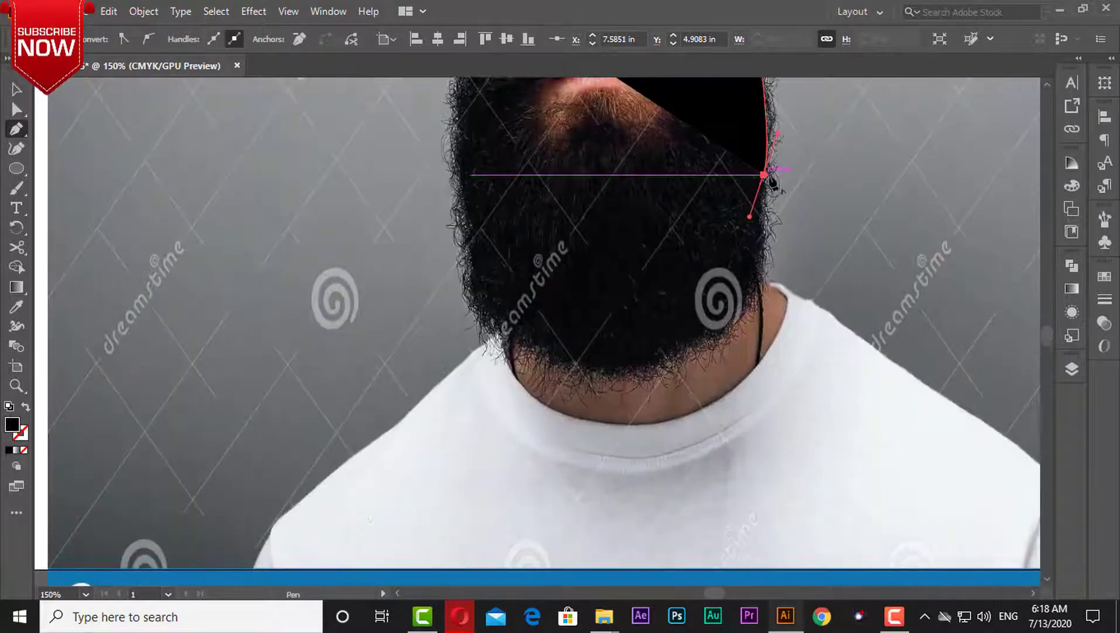
mouse_move(700, 338)
left_mouse_down()
mouse_move(611, 376)
mouse_move(756, 416)
left_mouse_up()
Round the beard's bottom-right corner with the Direct Selection tool.
key("v")
key("a")
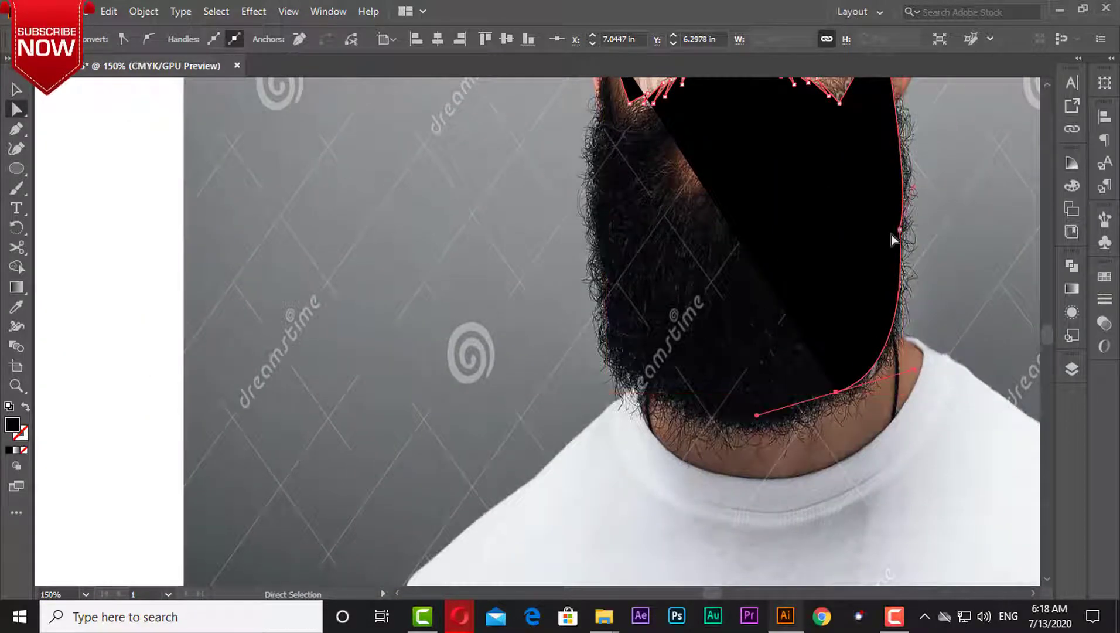
left_click(899, 229)
left_click_drag(890, 356, 558, 355)
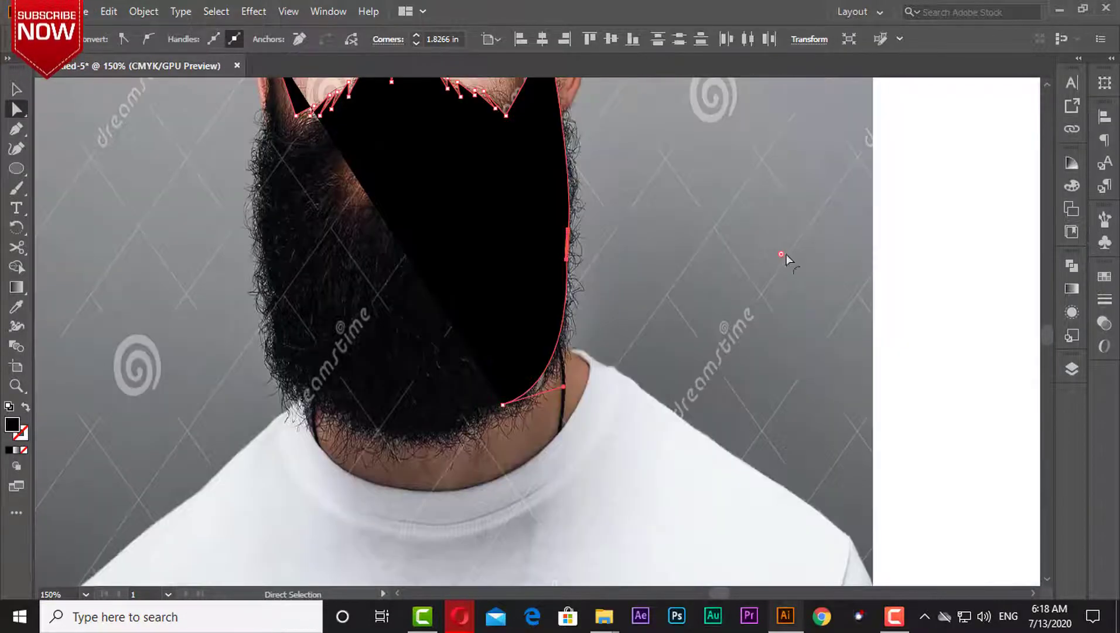
left_click_drag(786, 255, 974, 254)
Complete the outline along the beard bottom and up beside the mustache, then deselect.
left_click(18, 127)
left_click(502, 405)
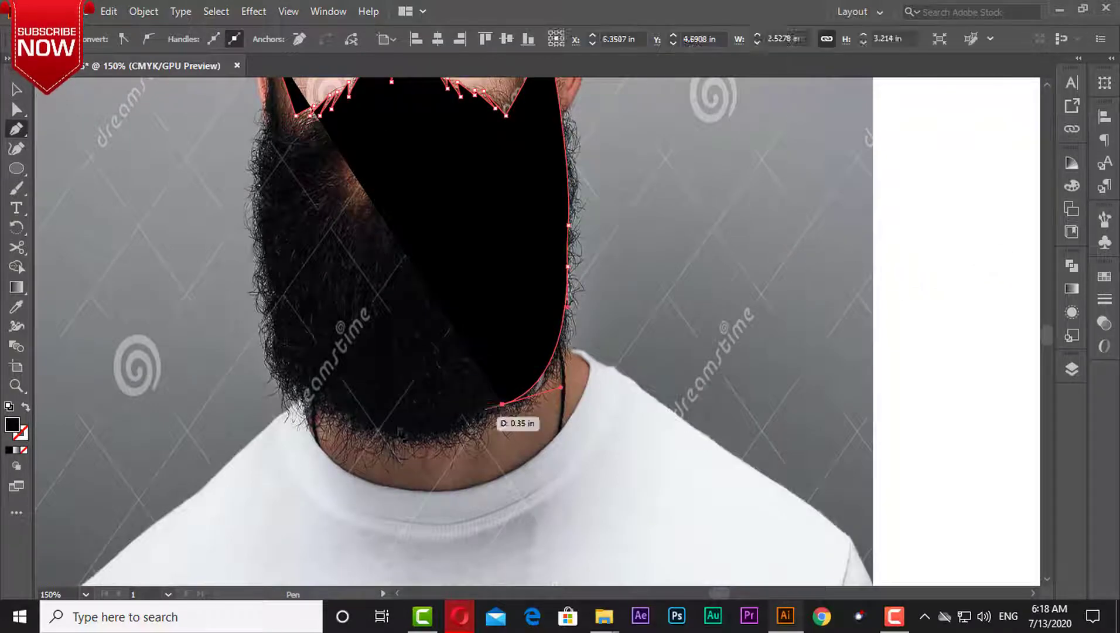
left_click_drag(275, 381, 107, 267)
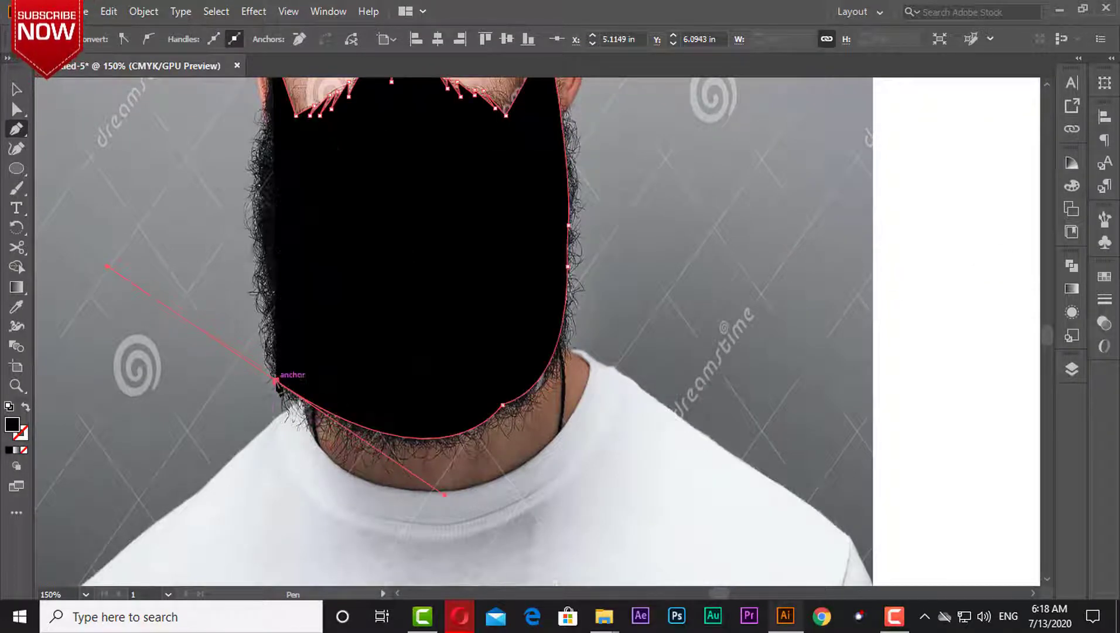
left_click_drag(290, 138, 406, 278)
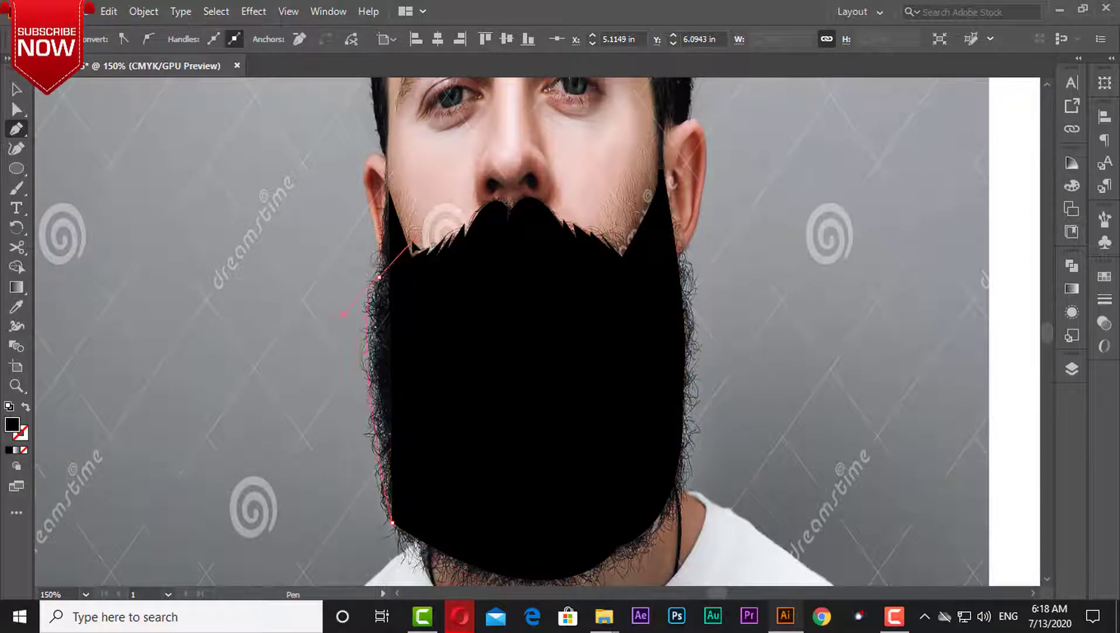
left_click_drag(405, 210, 403, 174)
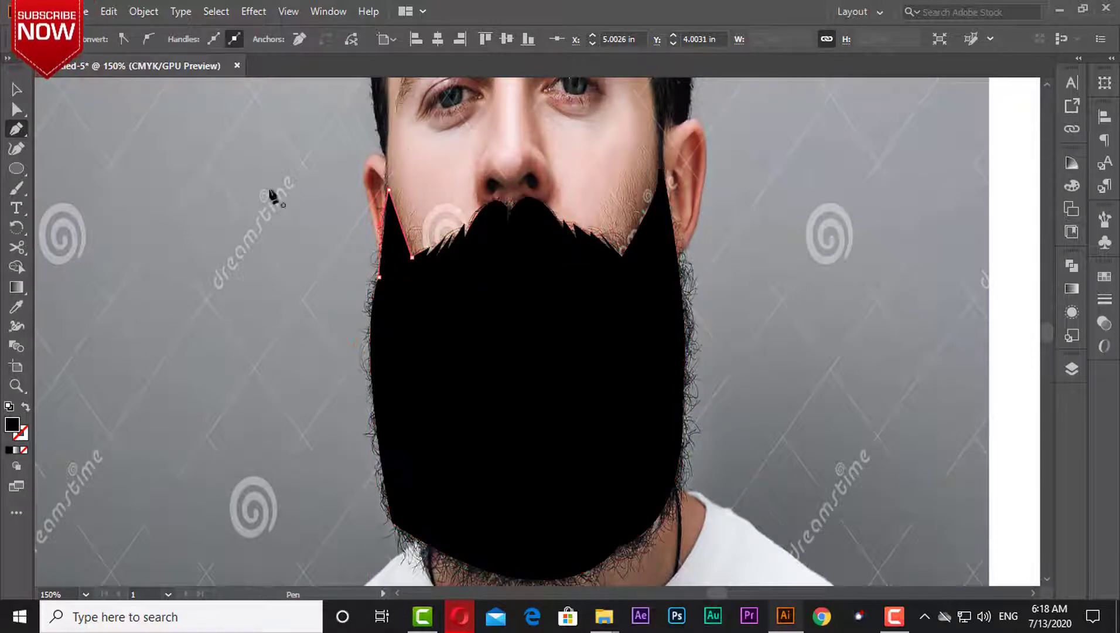
key("a")
left_click(387, 282)
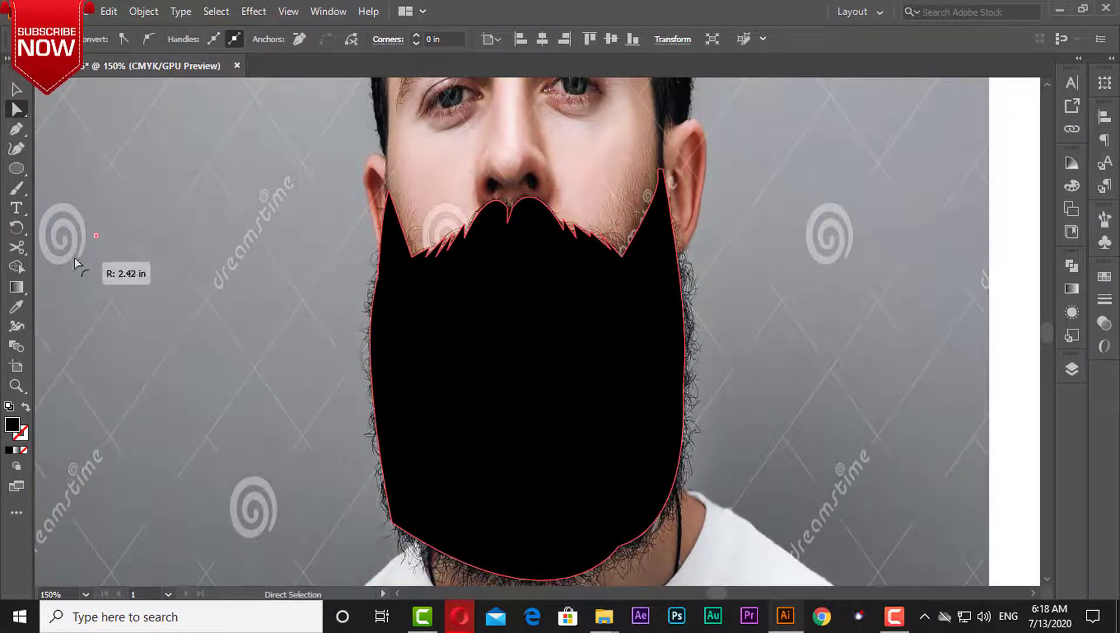
left_click(834, 272)
key("v")
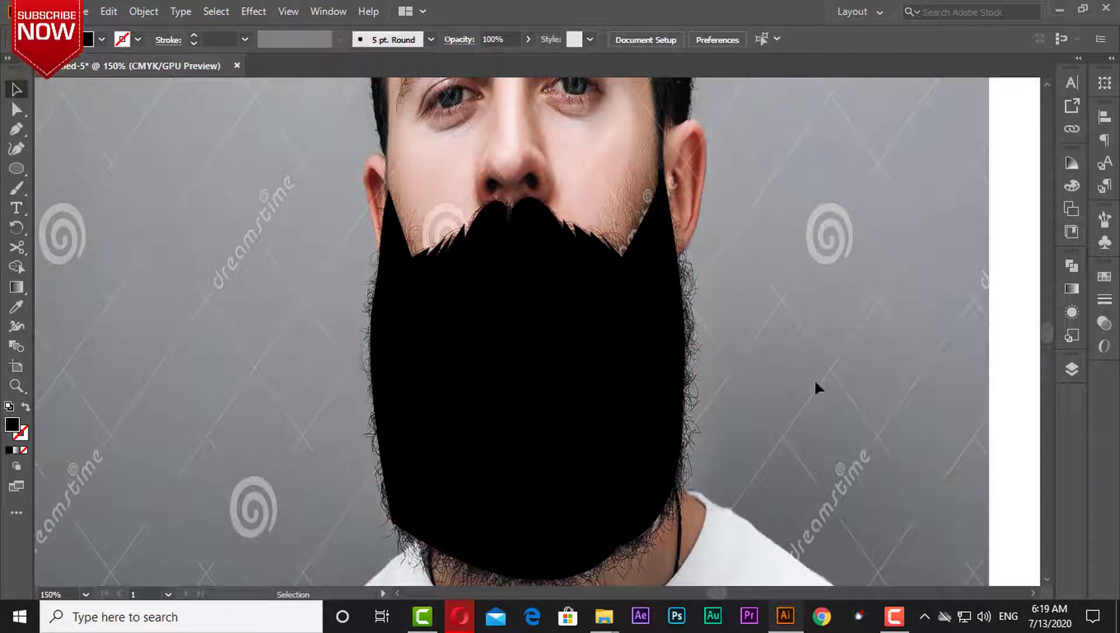
Show the Layers panel and start a hair outline up the left side and over the top.
left_click(1076, 376)
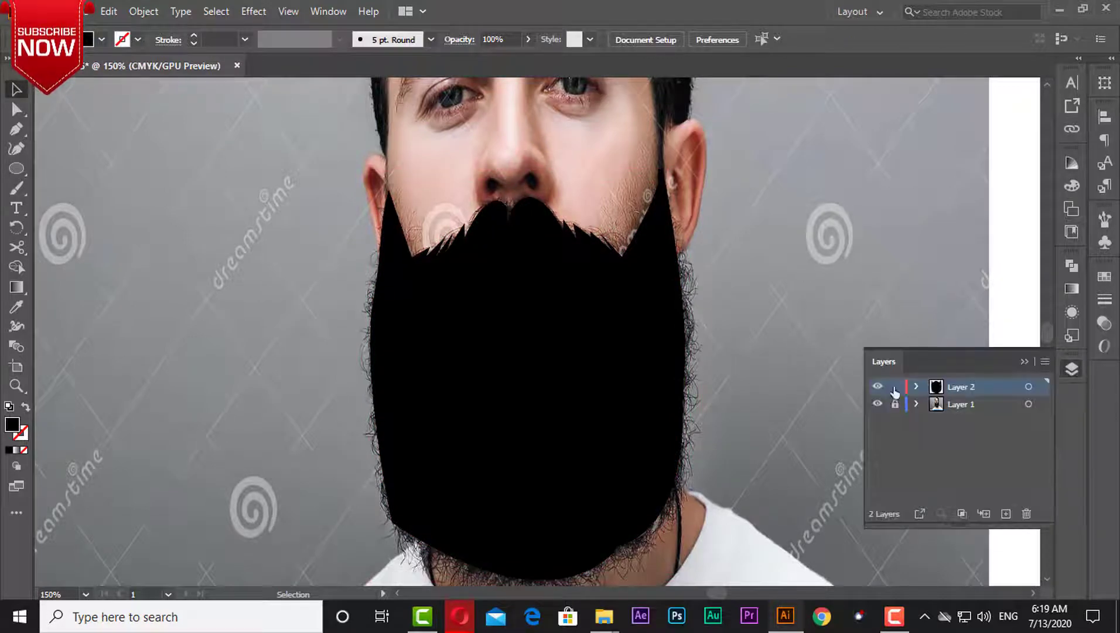
left_click_drag(650, 238, 690, 400)
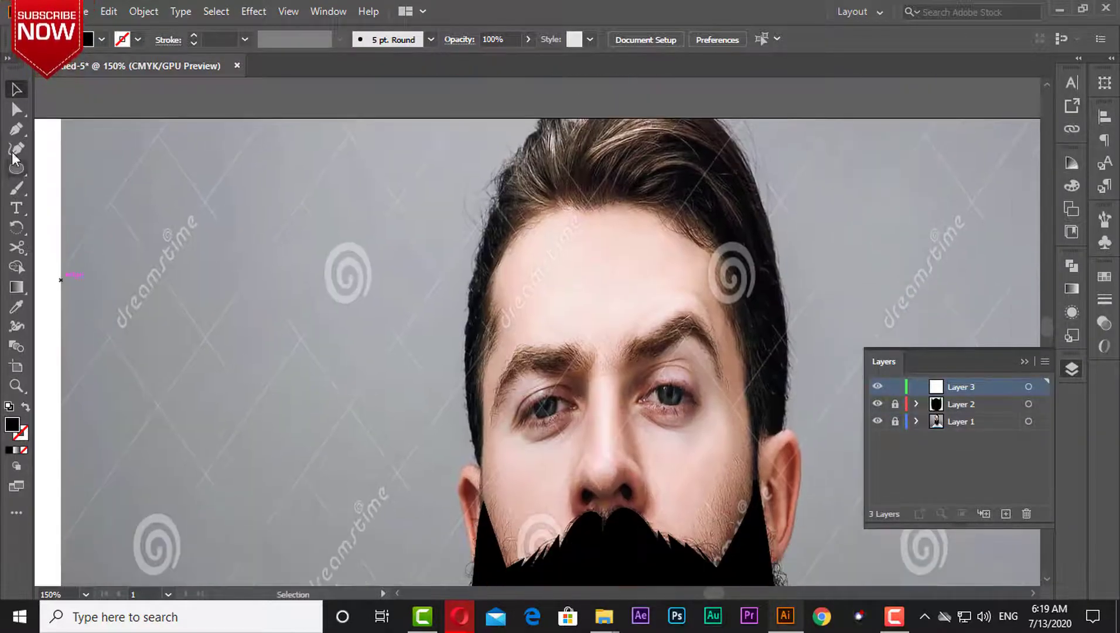
left_click(482, 509)
mouse_move(480, 464)
left_mouse_down()
mouse_move(510, 218)
mouse_move(641, 126)
mouse_move(554, 239)
mouse_move(742, 217)
left_mouse_up()
left_click(727, 218)
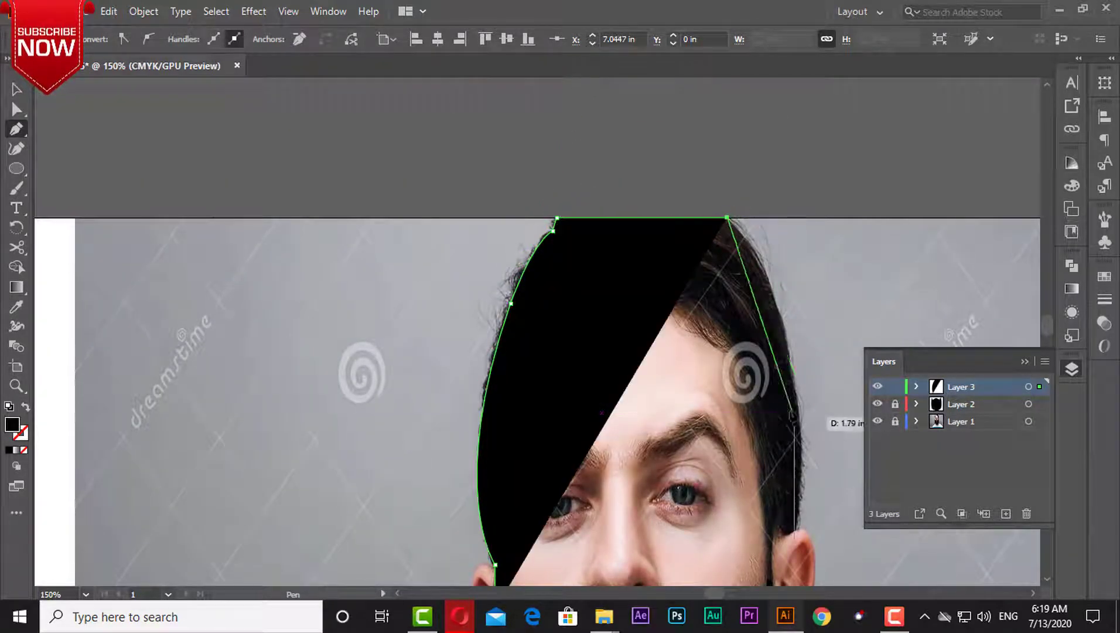
left_click_drag(790, 361, 789, 389)
left_click_drag(785, 448, 779, 468)
Curve the hair outline around the ear, make that point sharp, and clear the fill.
scroll(780, 451, "down", 3)
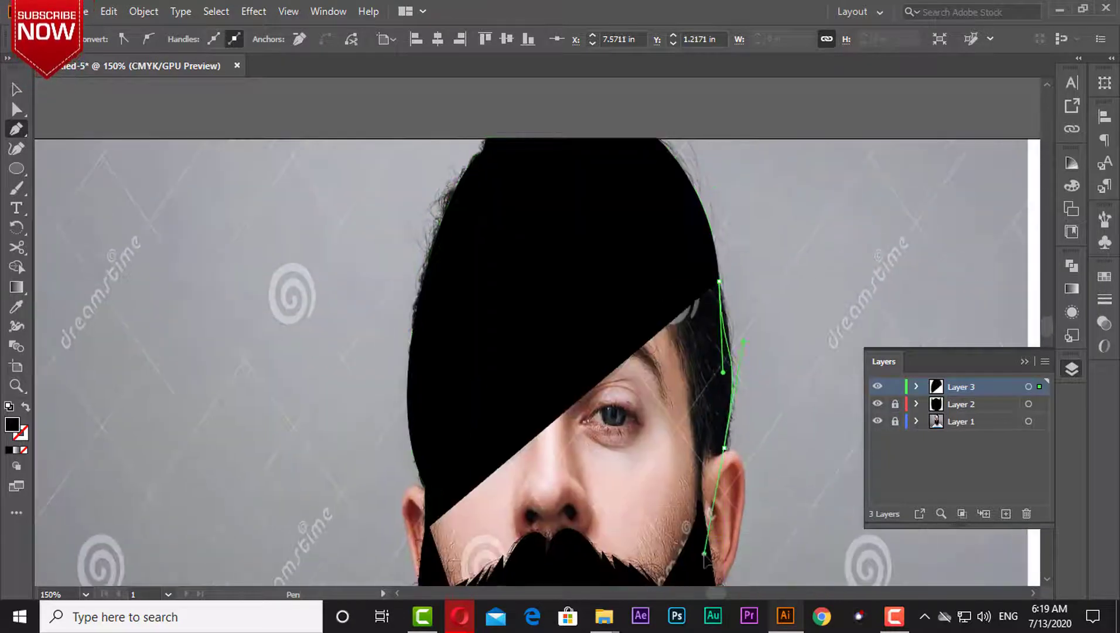
scroll(681, 515, "down", 5)
scroll(681, 516, "up", 5)
scroll(703, 351, "up", 3)
mouse_move(693, 314)
left_mouse_down()
mouse_move(672, 370)
mouse_move(675, 411)
left_mouse_up()
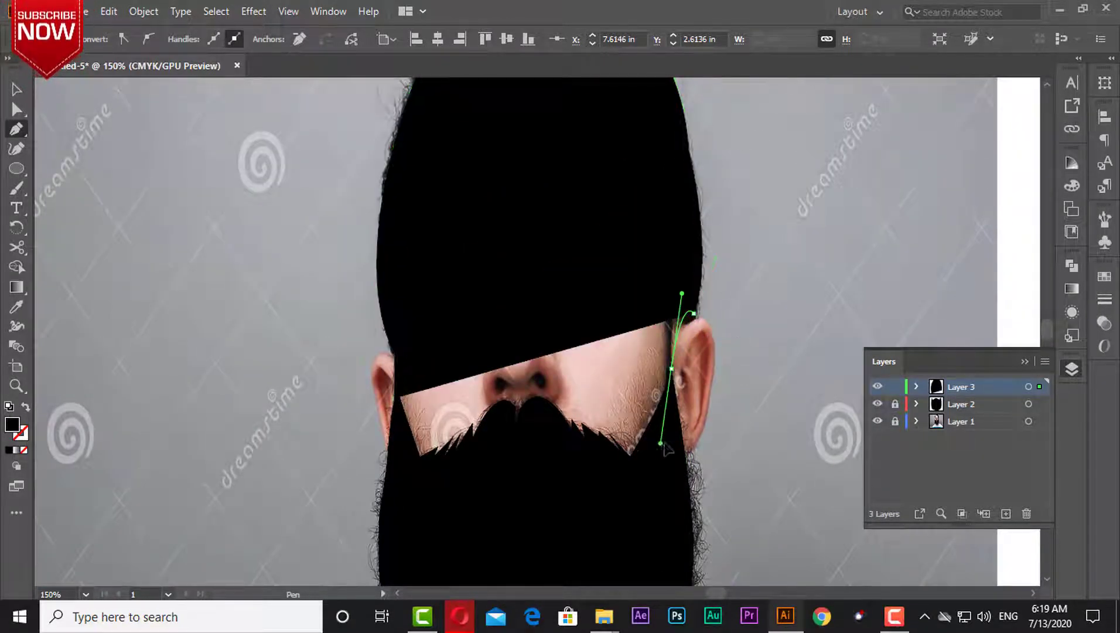
left_click(670, 370)
left_click(25, 406)
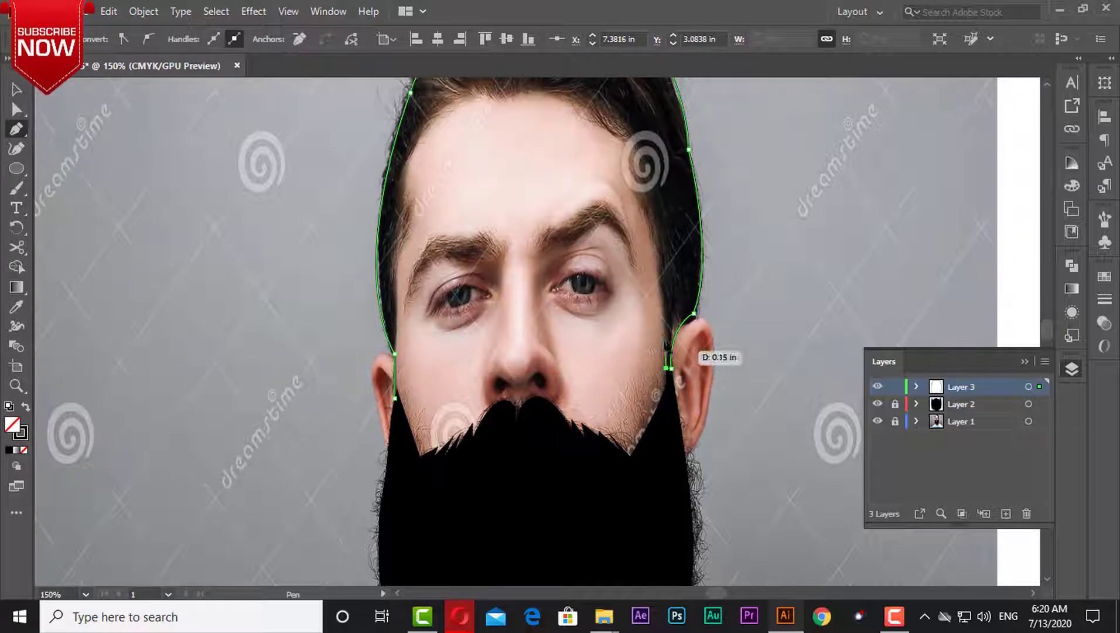
Trace the hairline across the forehead and down the left temple and sideburn.
mouse_move(629, 155)
left_mouse_down()
mouse_move(706, 351)
mouse_move(655, 321)
left_mouse_up()
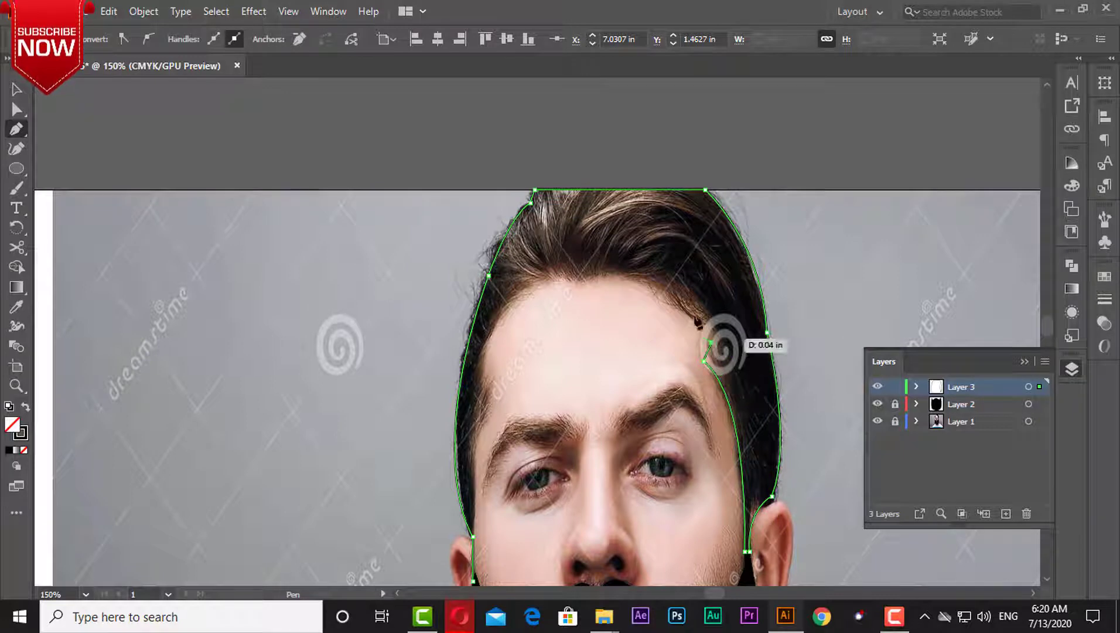
left_click_drag(604, 274, 521, 269)
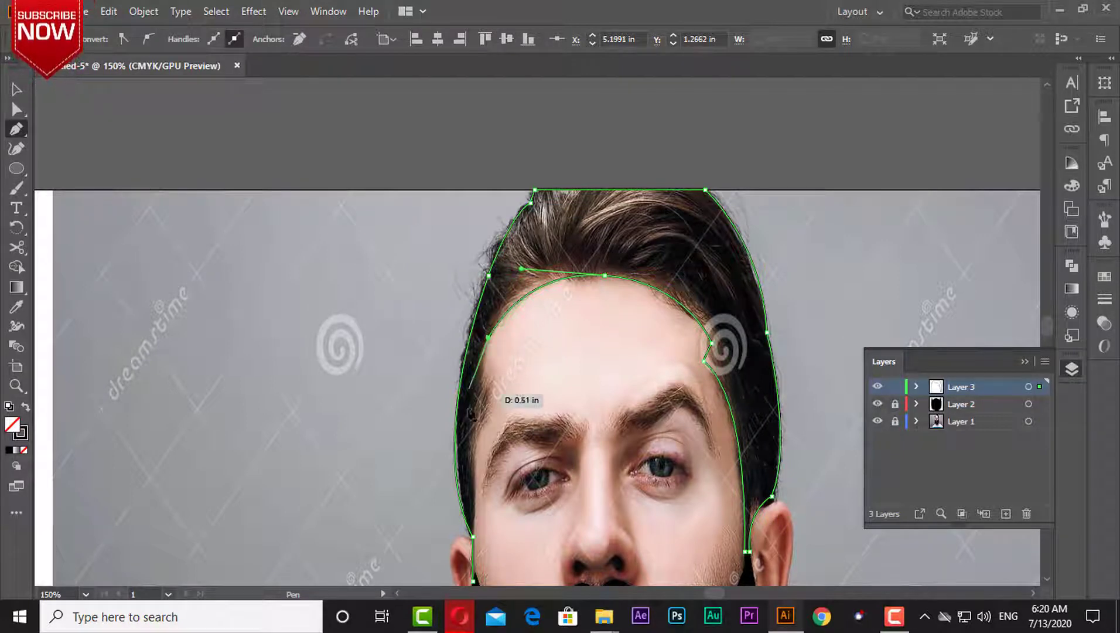
left_click_drag(486, 385, 498, 398)
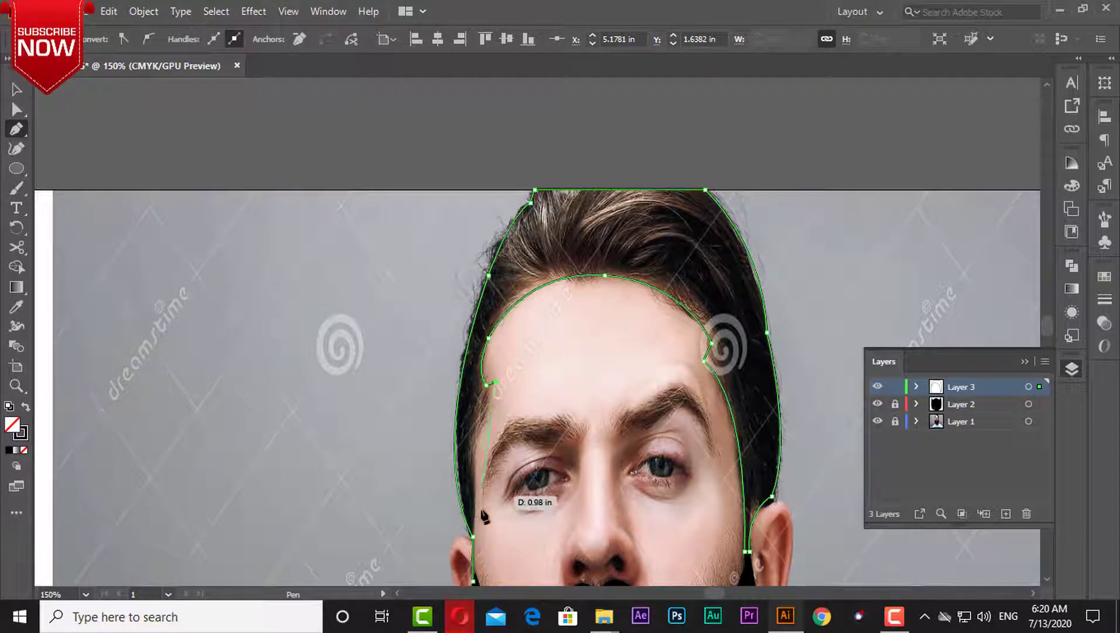
left_click(475, 448)
left_click(465, 471)
left_click_drag(543, 508, 597, 304)
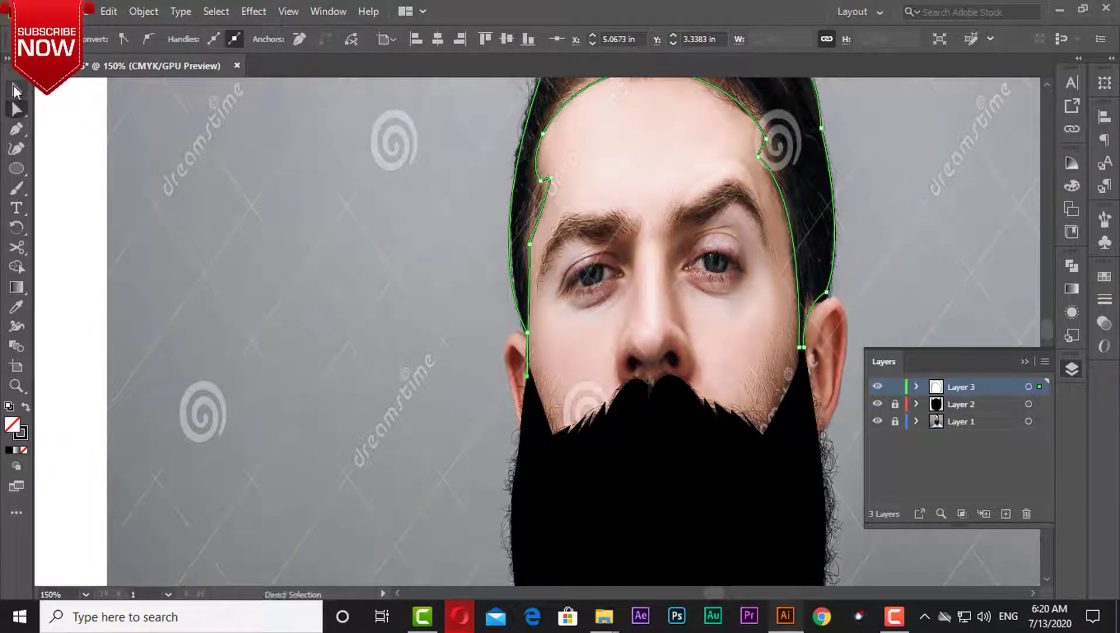
scroll(918, 264, "right", 5)
Eyedropper the beard's black fill onto the hair shape, then deselect it.
key("i")
left_click(504, 498)
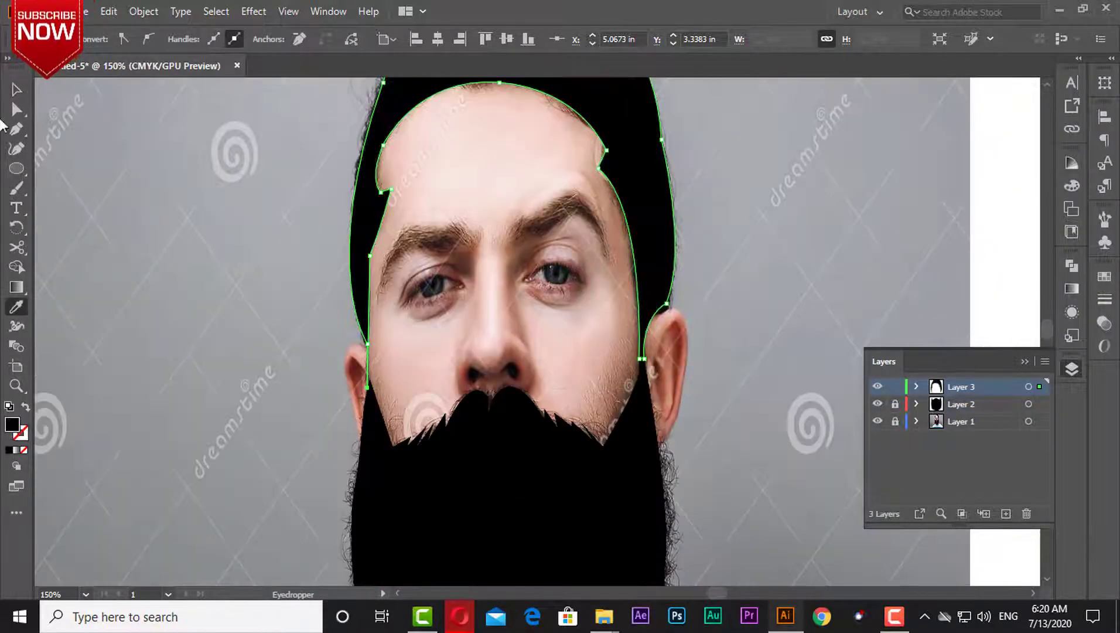
left_click(17, 89)
left_click(288, 193)
scroll(728, 234, "up", 3)
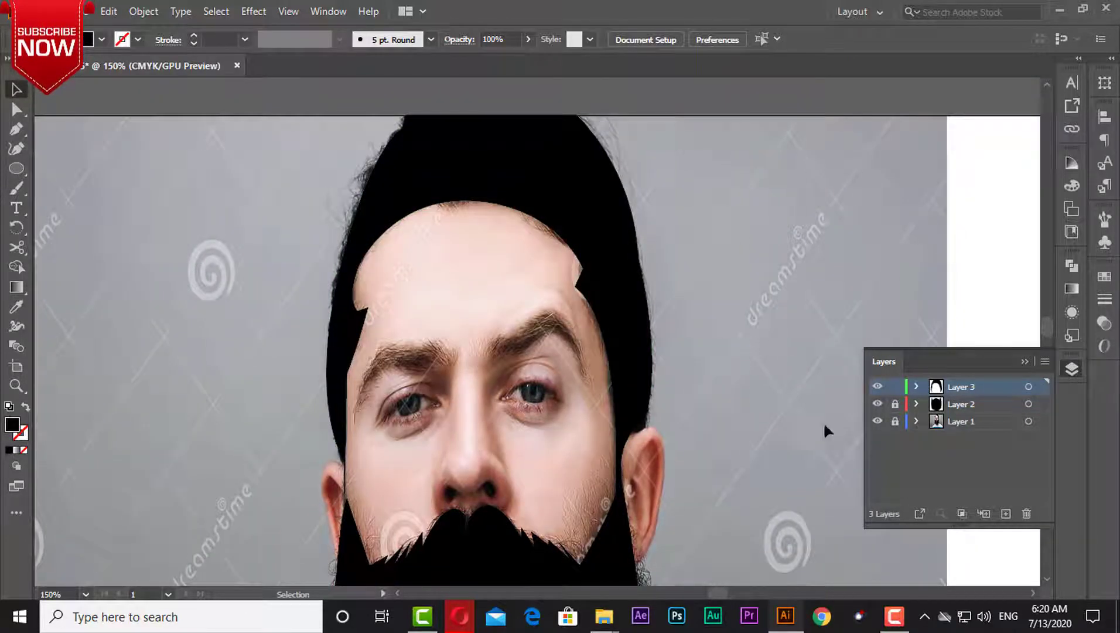
scroll(824, 420, "down", 2)
scroll(560, 290, "down", 5)
scroll(560, 290, "up", 4)
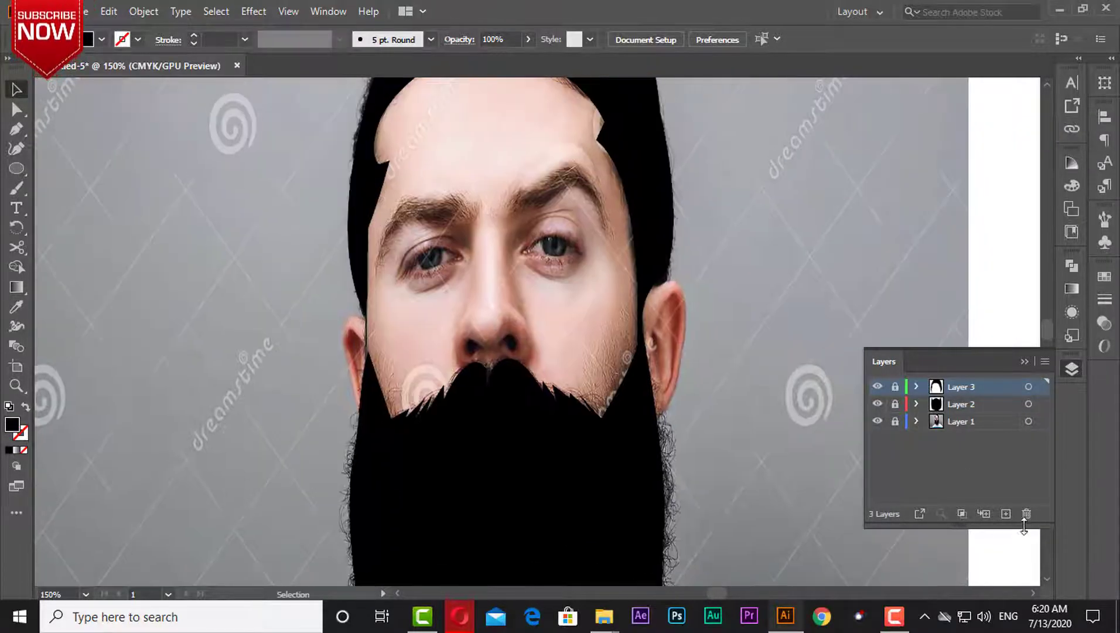
Zoom in on the eyebrows and trace a jagged outline around the left eyebrow.
scroll(427, 333, "up", 1)
scroll(428, 332, "left", 3)
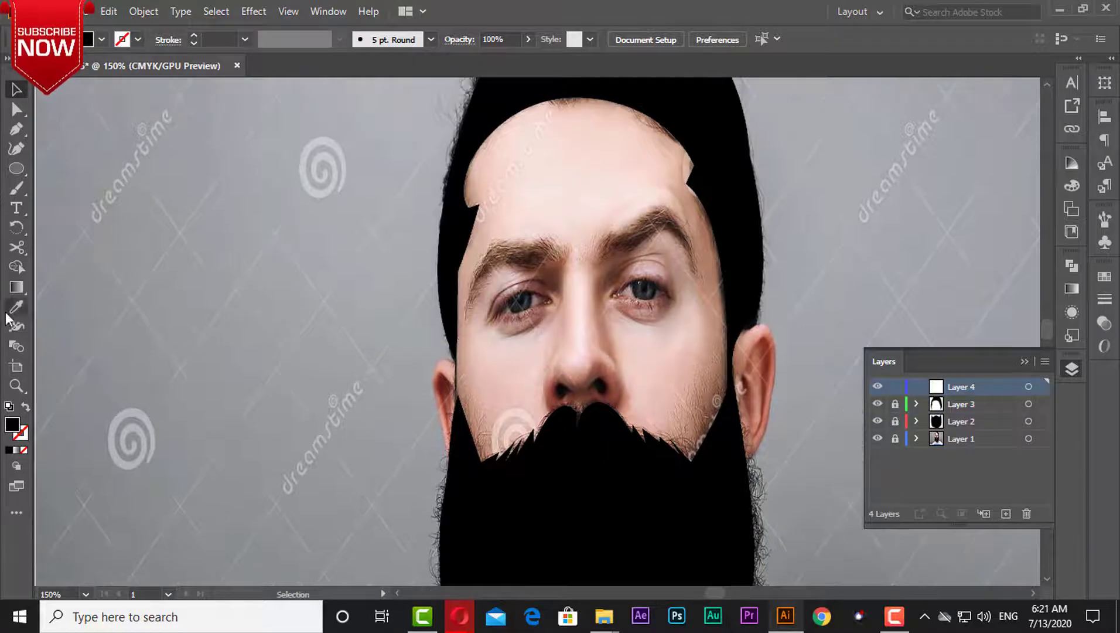
key("ctrl+plus")
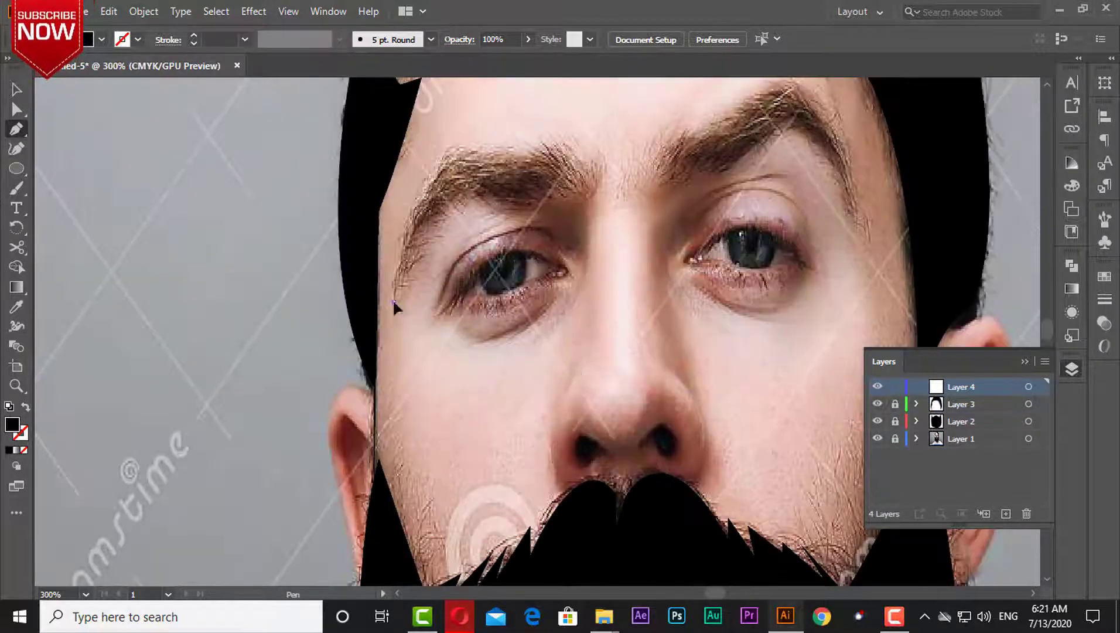
left_click_drag(492, 201, 544, 224)
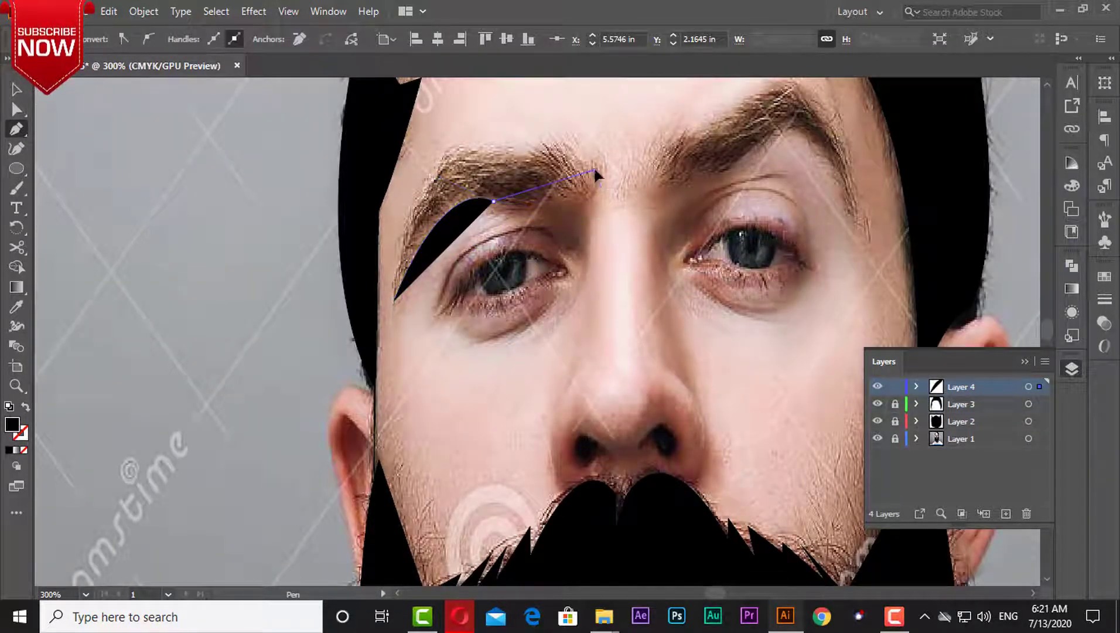
mouse_move(595, 171)
left_mouse_down()
mouse_move(577, 150)
mouse_move(580, 179)
left_mouse_up()
left_click(558, 154)
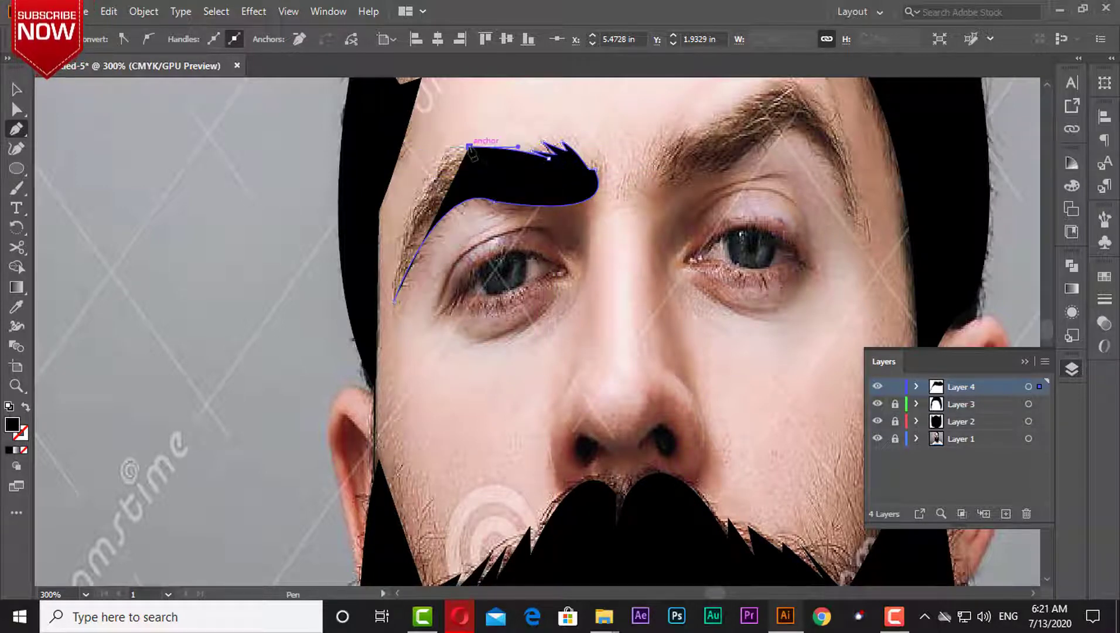
left_click(451, 143)
left_click(460, 164)
left_click(434, 180)
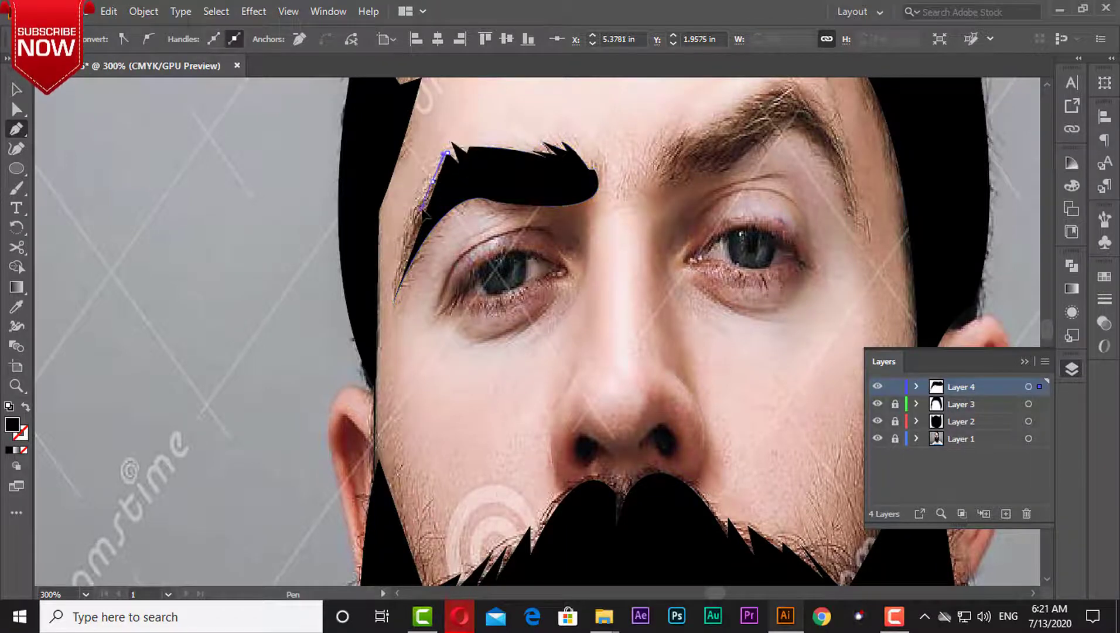
left_click_drag(401, 298, 375, 418)
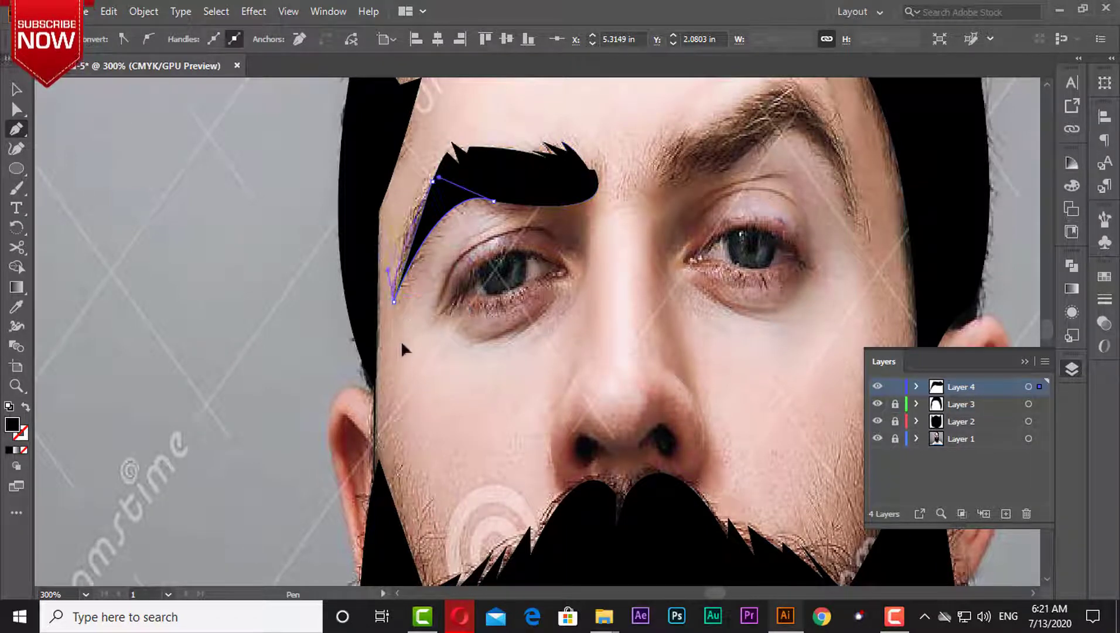
Trace the right eyebrow with spiky top points and a curved tail, closing the path.
left_click(680, 190, "ctrl")
left_click(675, 180)
left_click_drag(681, 136, 704, 121)
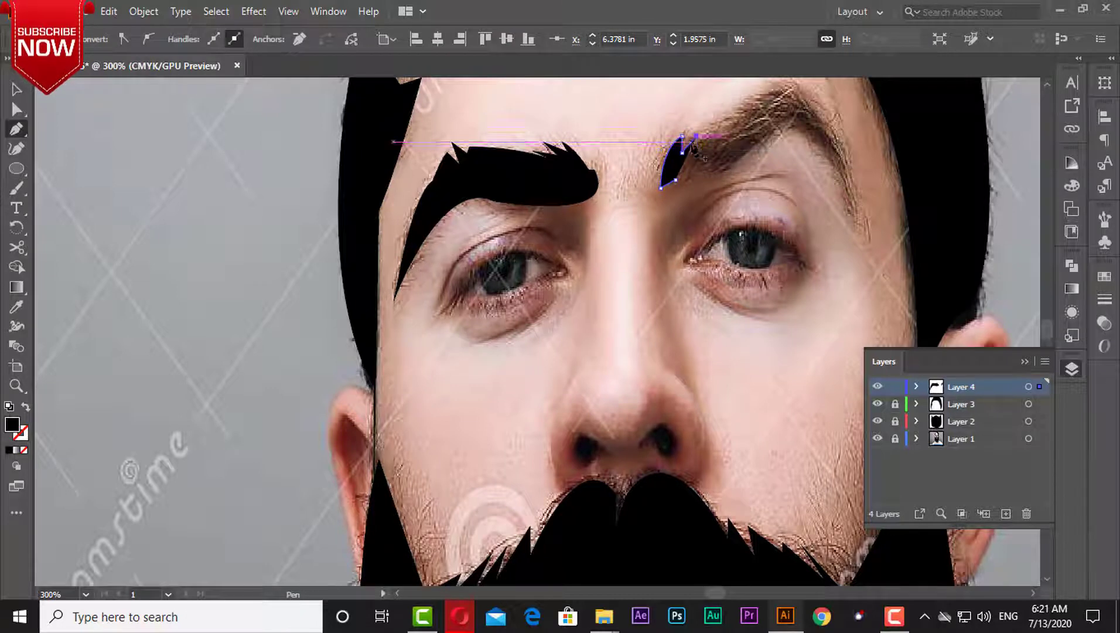
left_click(710, 128)
left_click(733, 110)
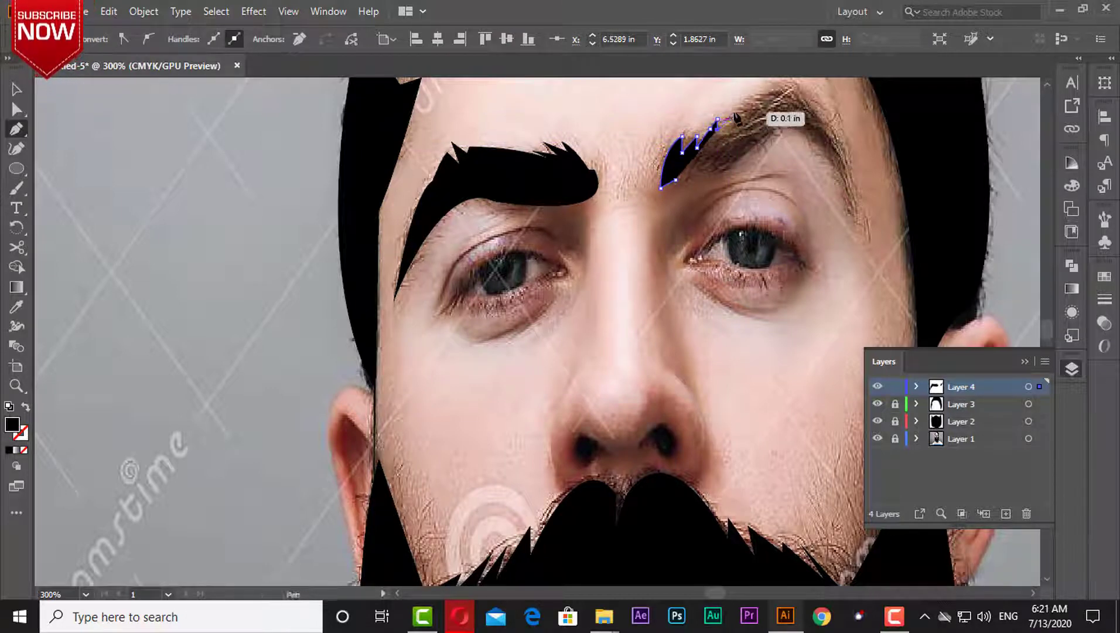
left_click_drag(805, 97, 736, 212)
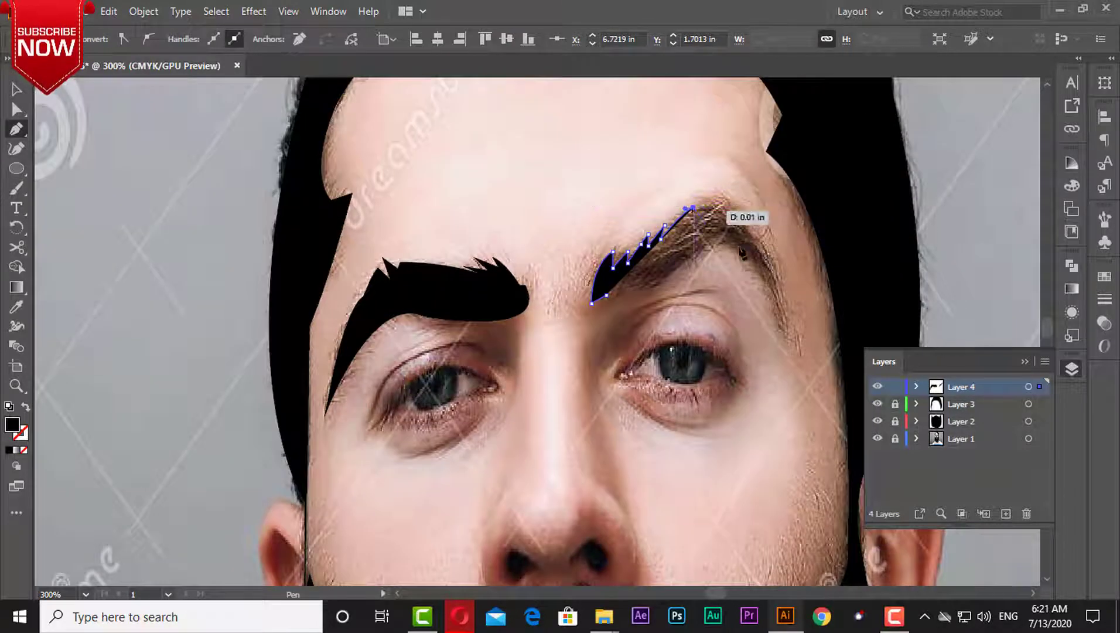
left_click_drag(822, 457, 829, 519)
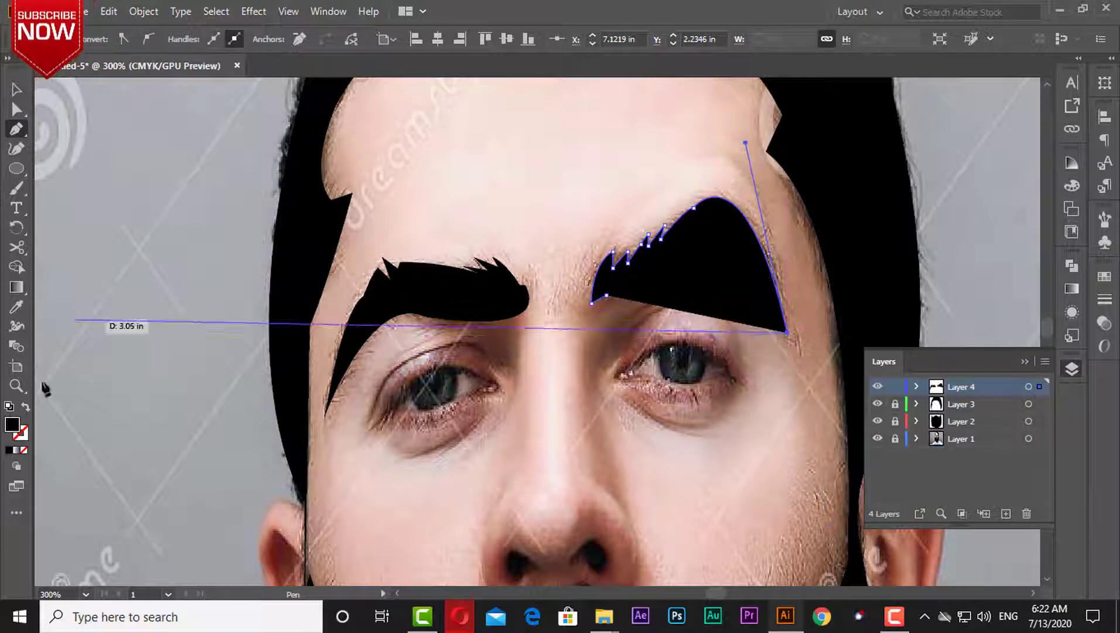
left_click_drag(713, 239, 677, 237)
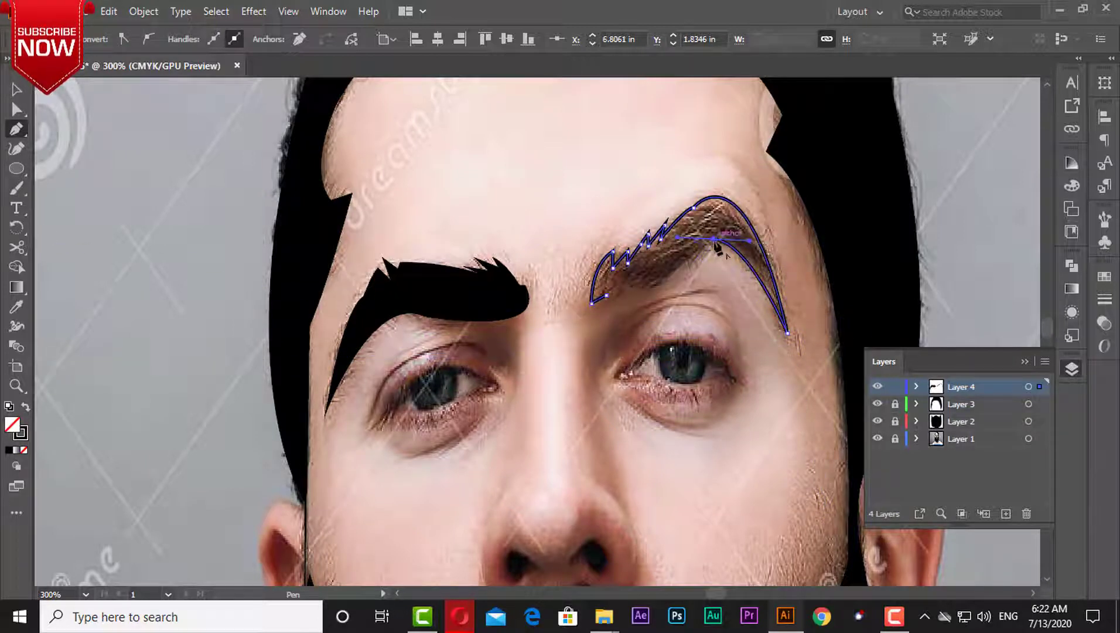
left_click_drag(618, 300, 647, 305)
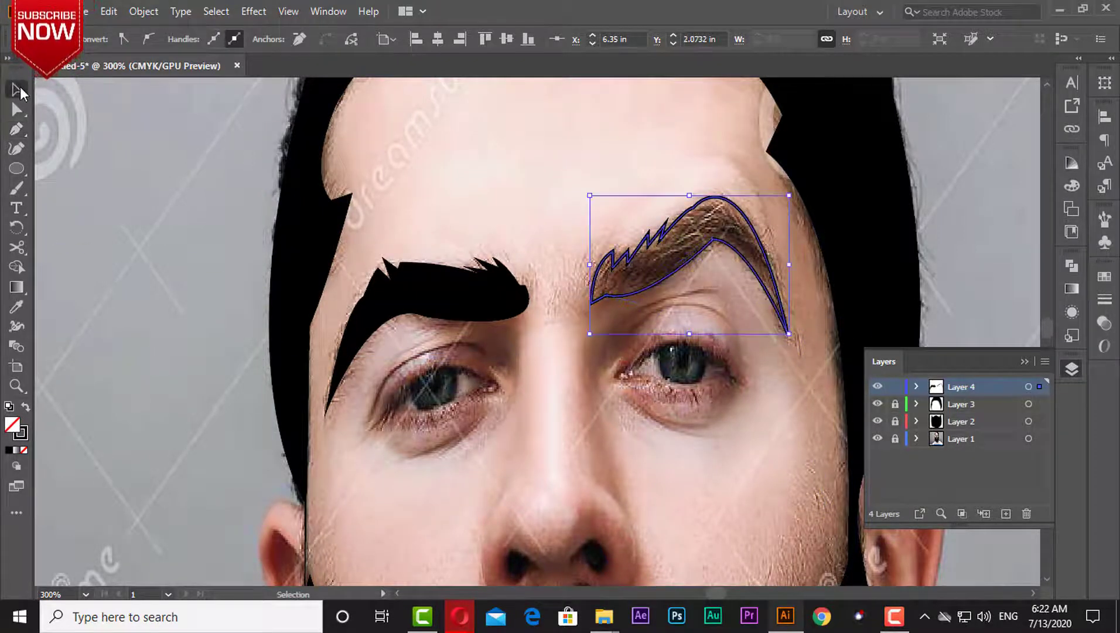
Fill the right eyebrow solid black, deselect it, and add a new layer.
left_click(17, 305)
left_click(457, 287)
left_click(16, 89)
left_click(521, 439)
scroll(533, 457, "down", 2)
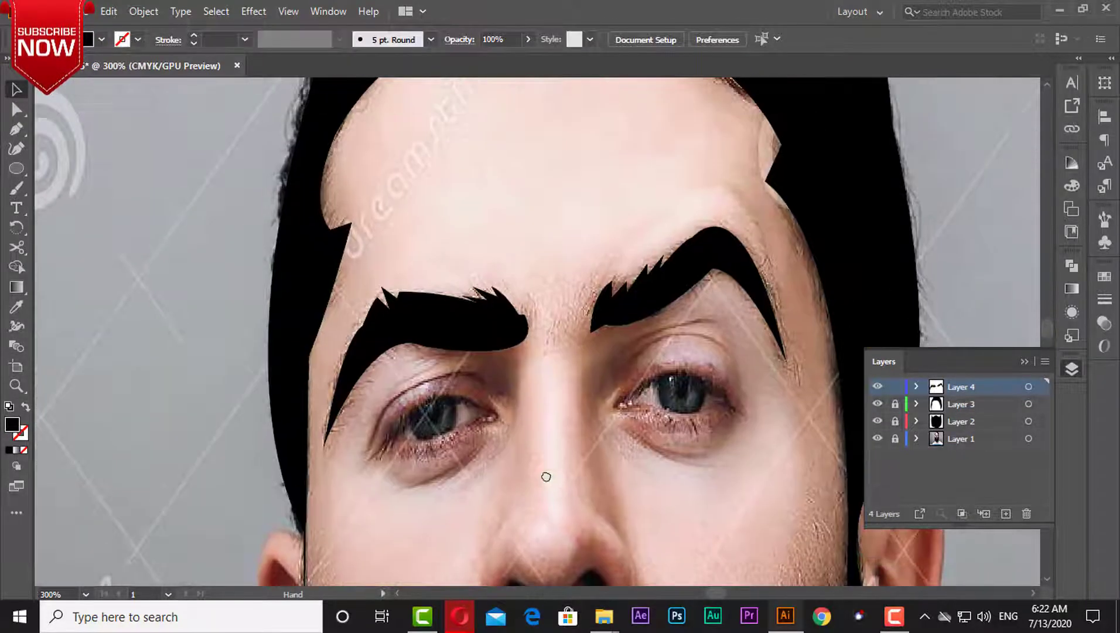
left_click(1005, 513)
Draw two curved lines under the left eye and one along its inner corner, at 1 pt.
left_click_drag(532, 398, 553, 484)
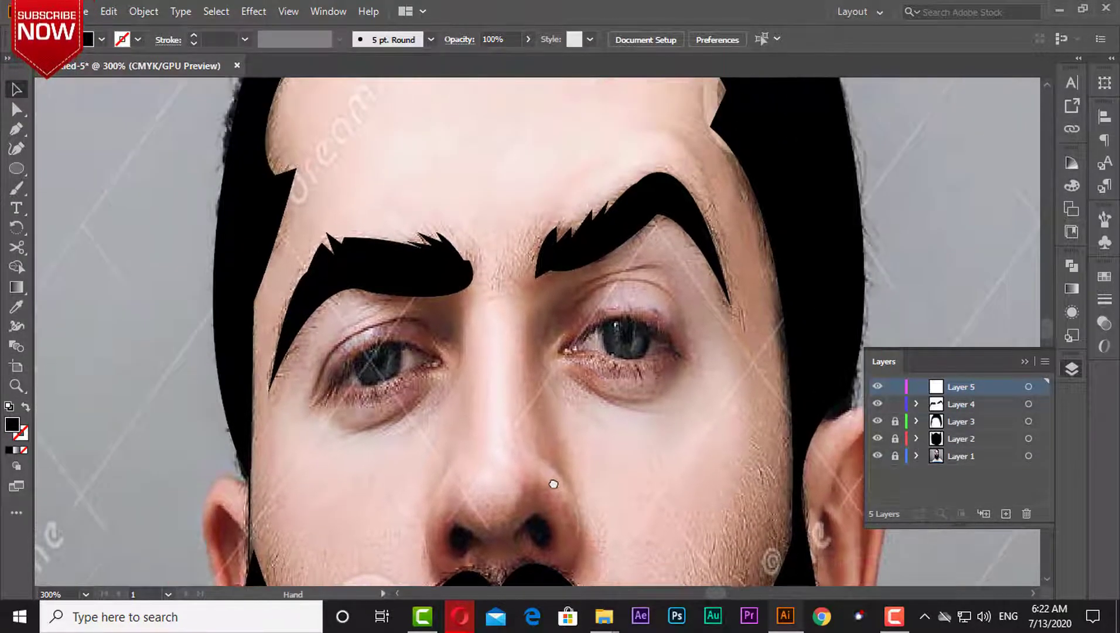
key("p")
left_click(348, 432)
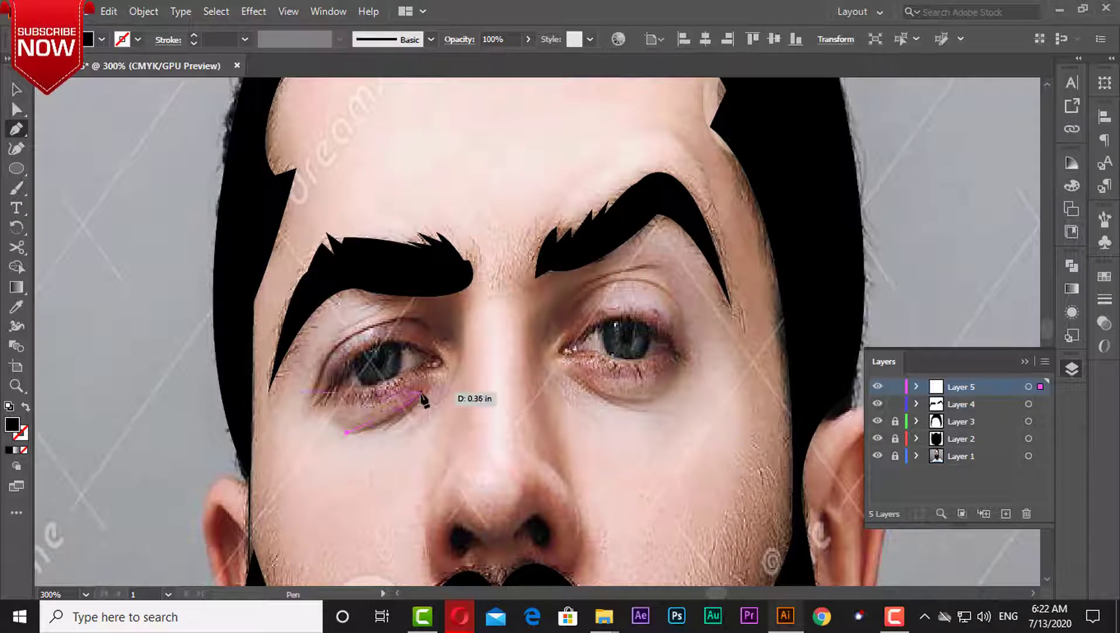
left_click_drag(420, 391, 437, 400)
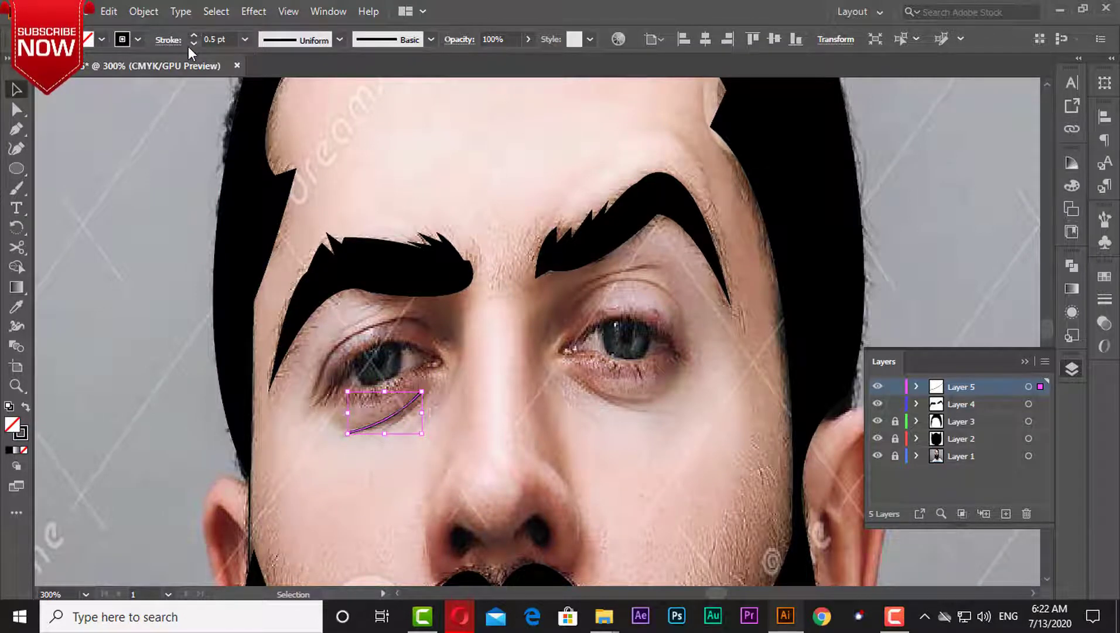
left_click(181, 381)
left_click(16, 129)
left_click_drag(383, 432, 444, 399)
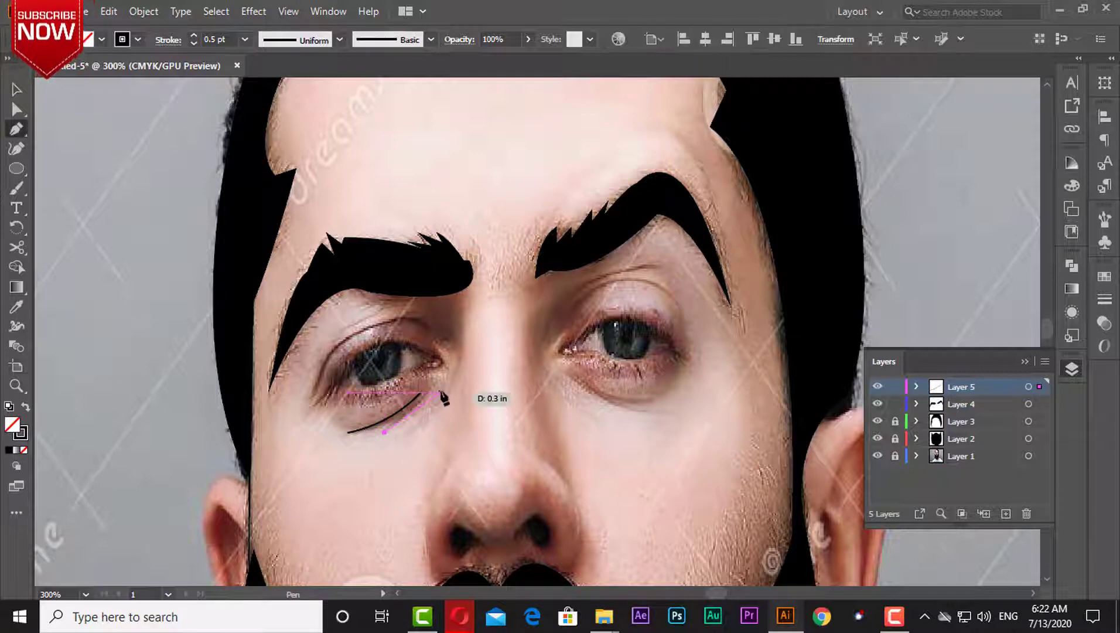
left_click(422, 419)
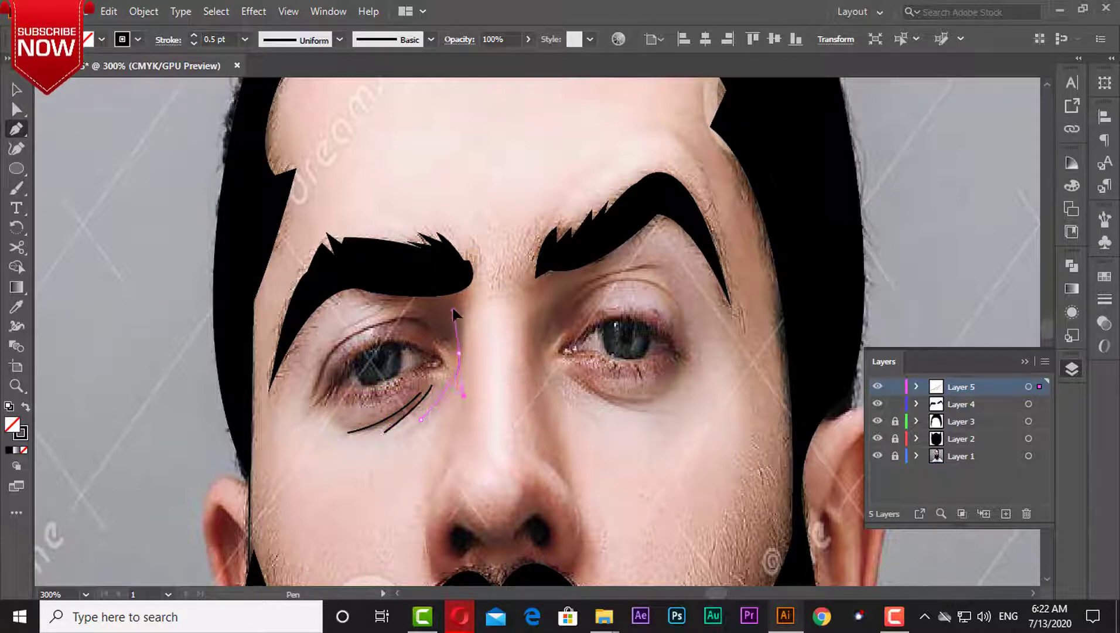
mouse_move(445, 361)
left_mouse_down()
mouse_move(458, 351)
mouse_move(530, 414)
left_mouse_up()
left_click(193, 34)
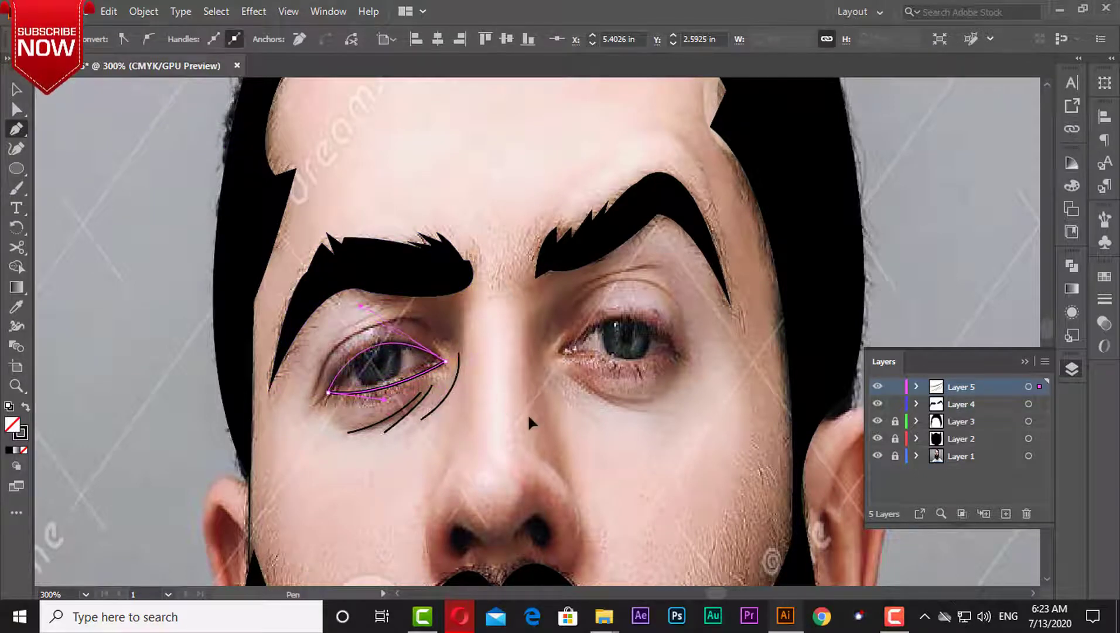
Draw the eyelid crease curve above the left eye.
left_click(315, 392)
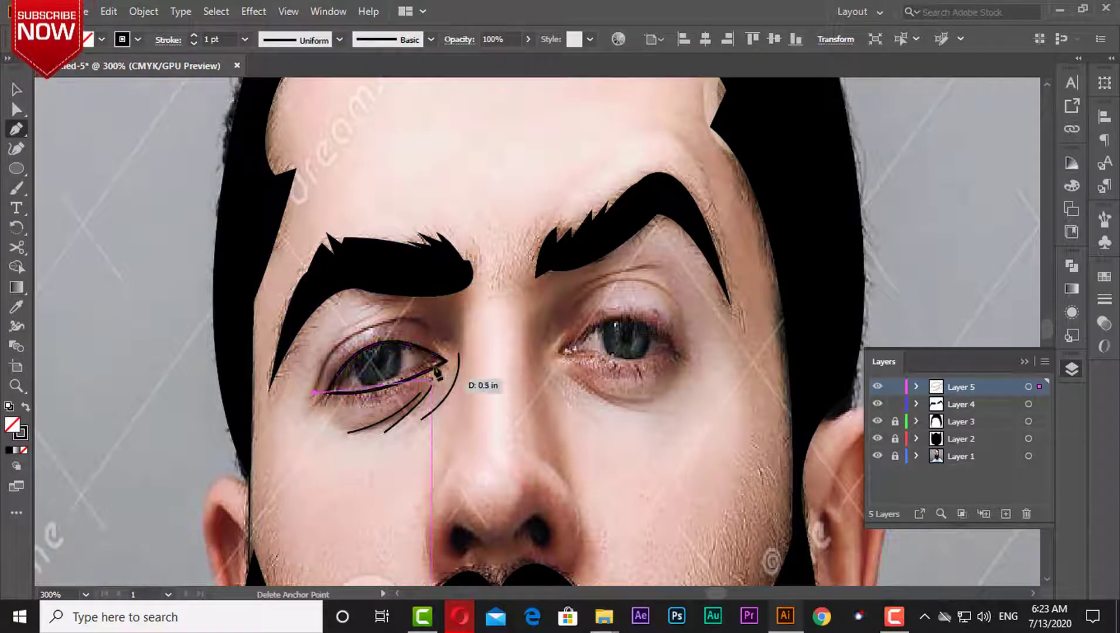
left_click_drag(432, 331, 481, 356)
key("ctrl+z")
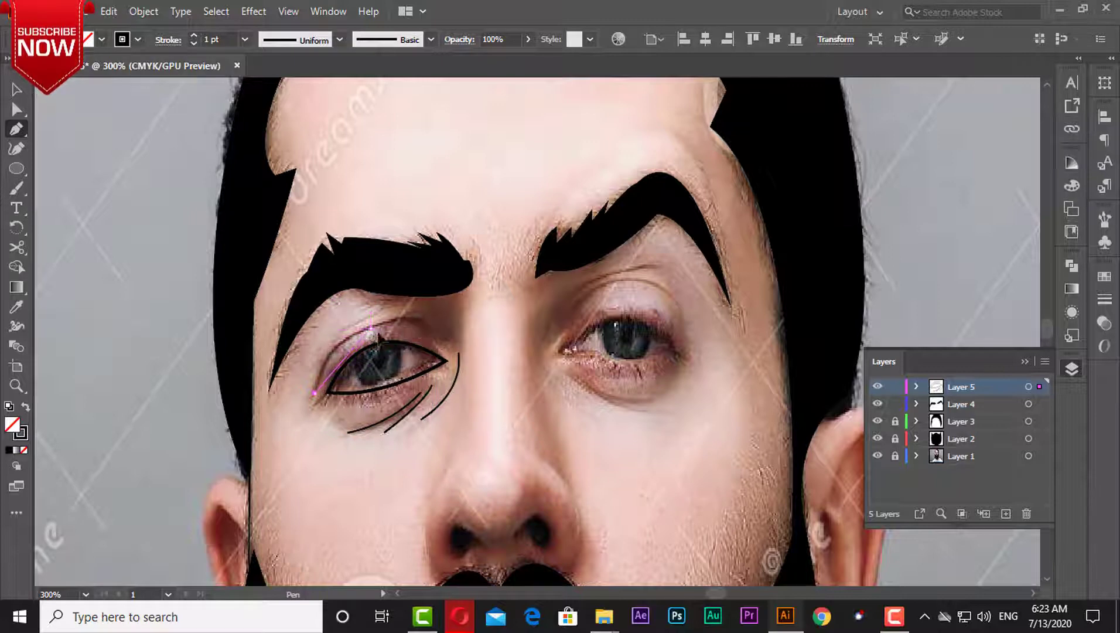
left_click_drag(431, 326, 456, 353)
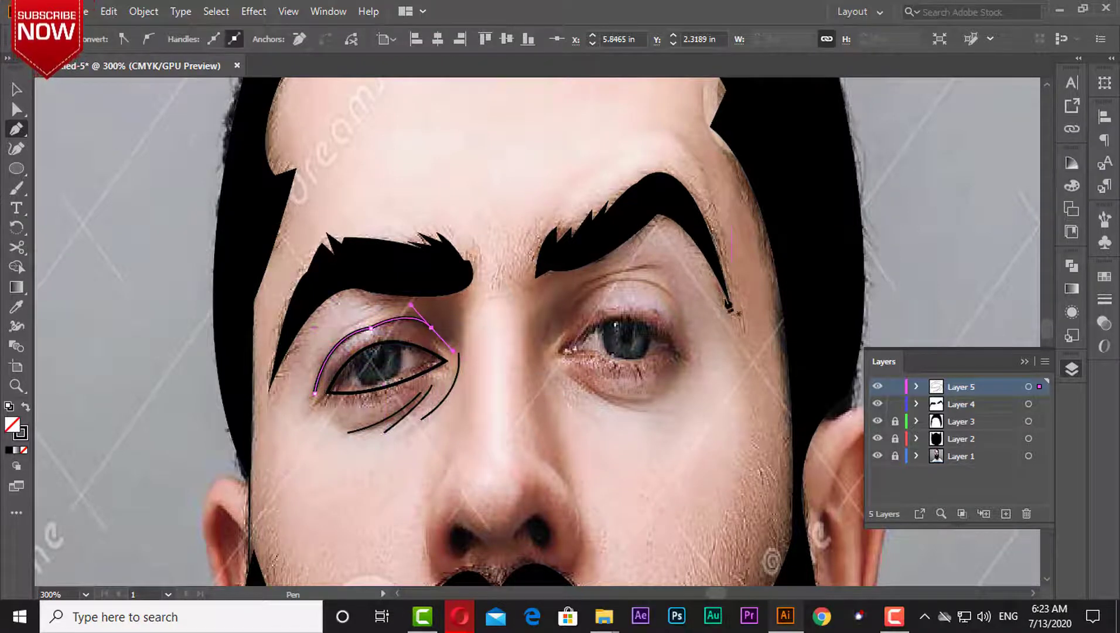
left_click(682, 269, "ctrl")
Draw the crease lines above the right eye.
left_click(544, 346)
left_click_drag(661, 264, 703, 260)
left_click(576, 305)
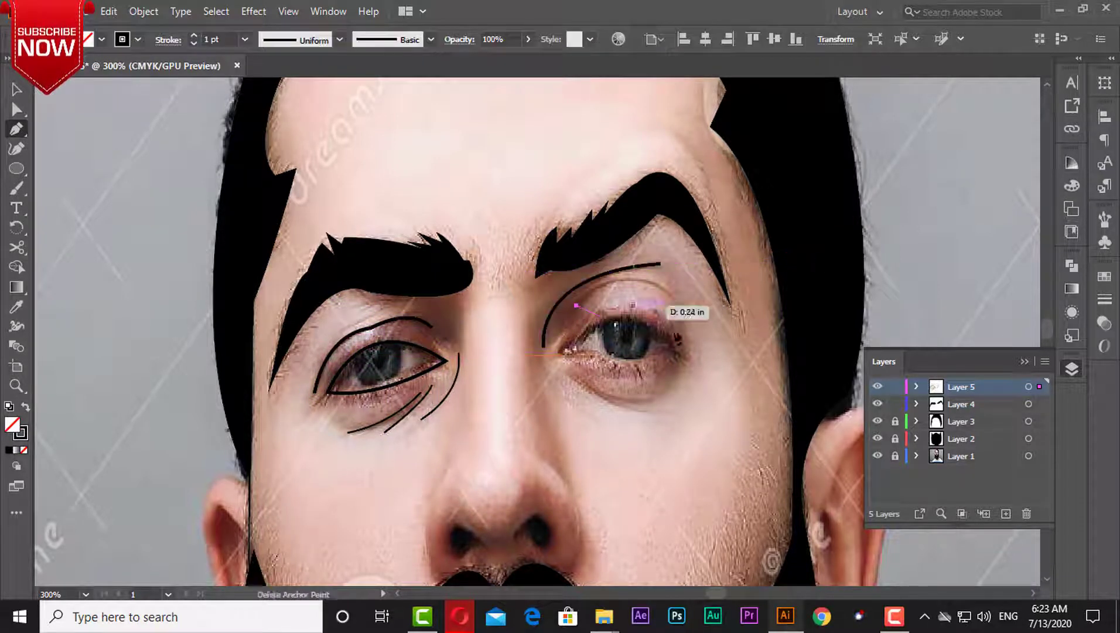
left_click_drag(733, 393, 736, 389)
left_click(700, 366, "ctrl")
Outline the right eye and add two curved lines beneath it at 0.75 pt.
left_click(682, 352)
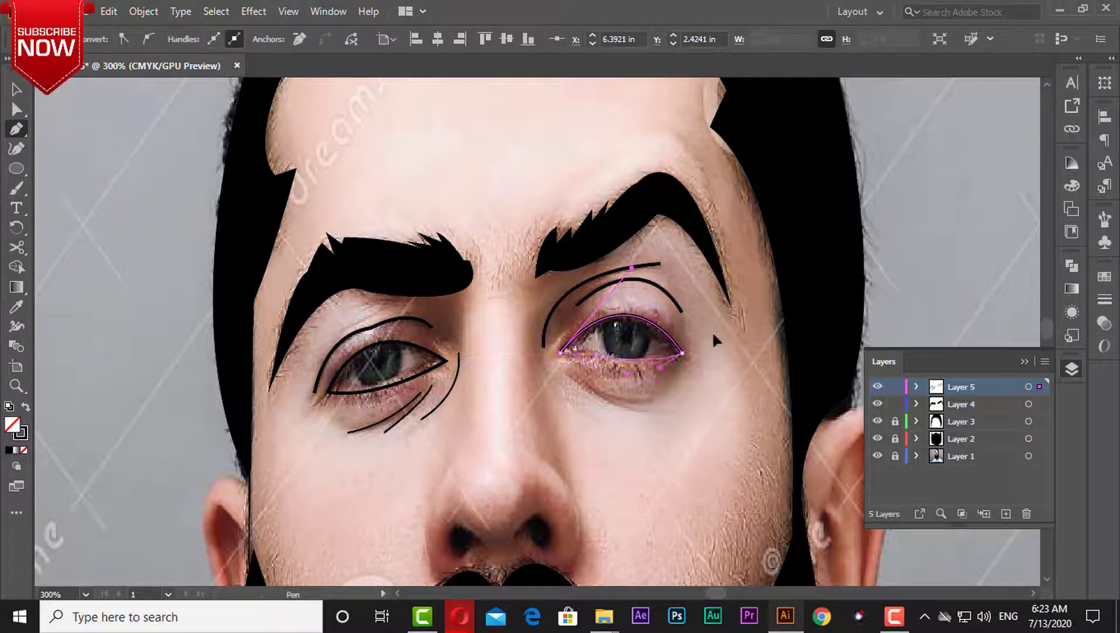
left_click(567, 372)
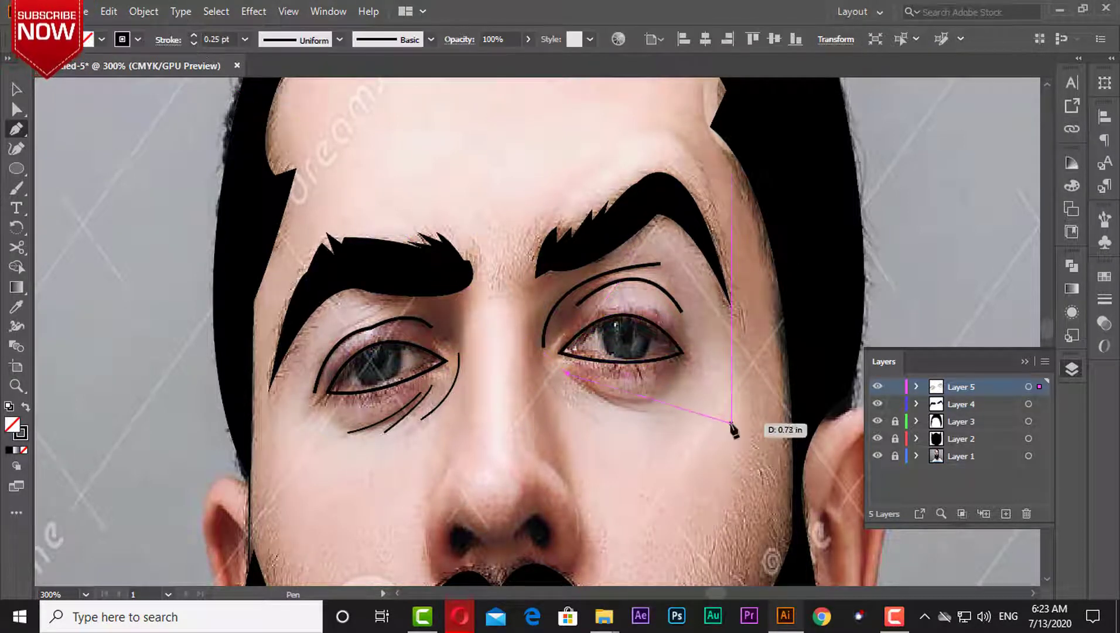
left_click_drag(646, 412, 650, 402)
left_click(193, 35)
left_click(193, 36)
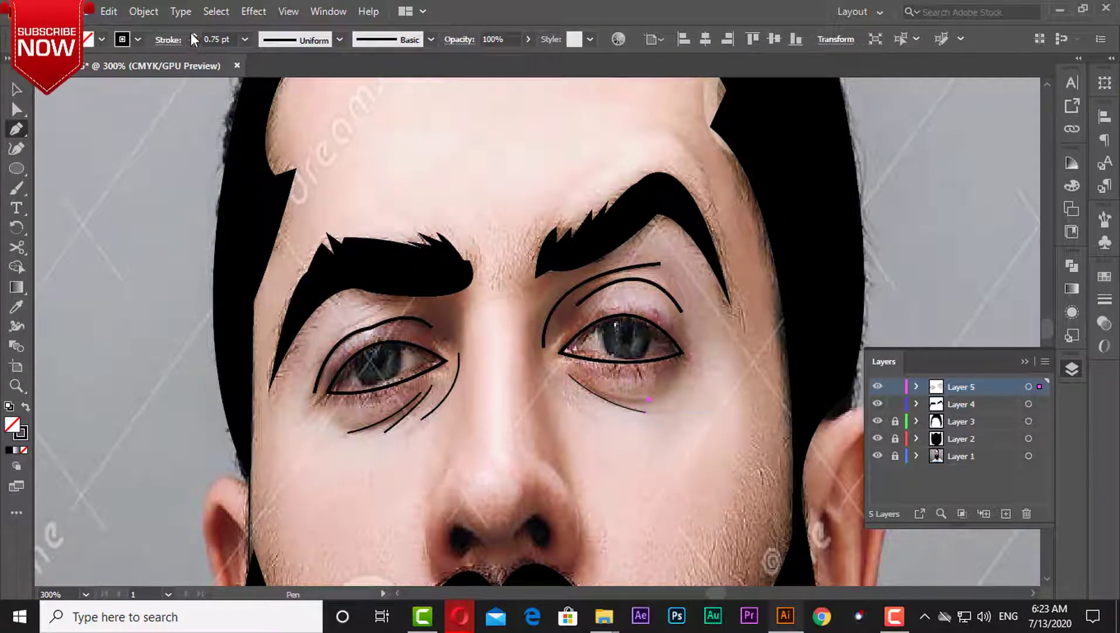
left_click_drag(587, 419, 760, 421)
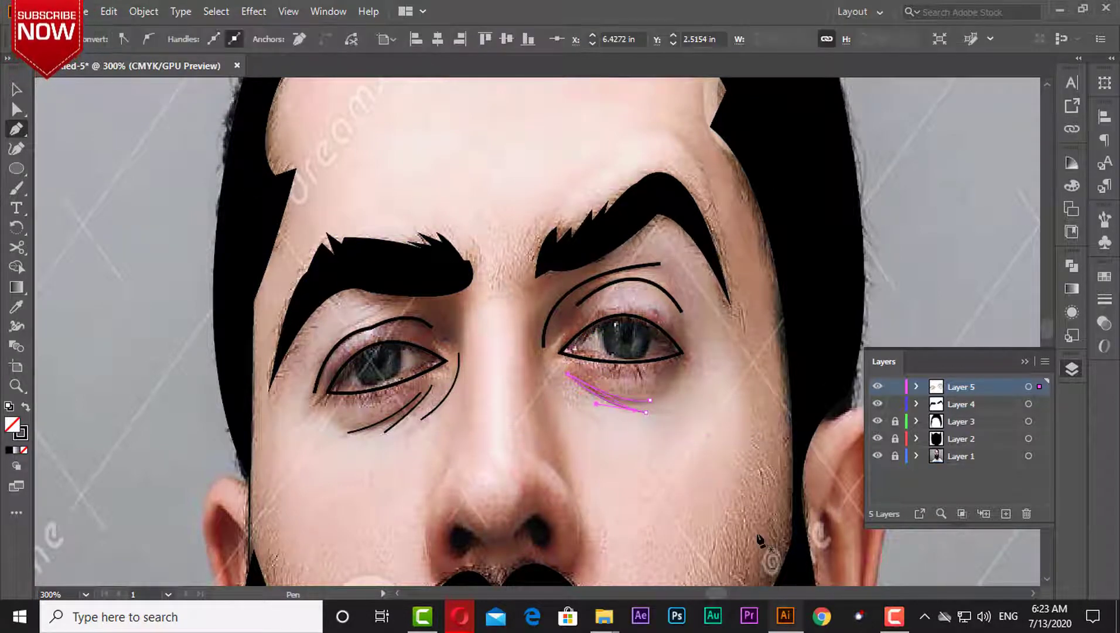
left_click_drag(760, 540, 693, 378)
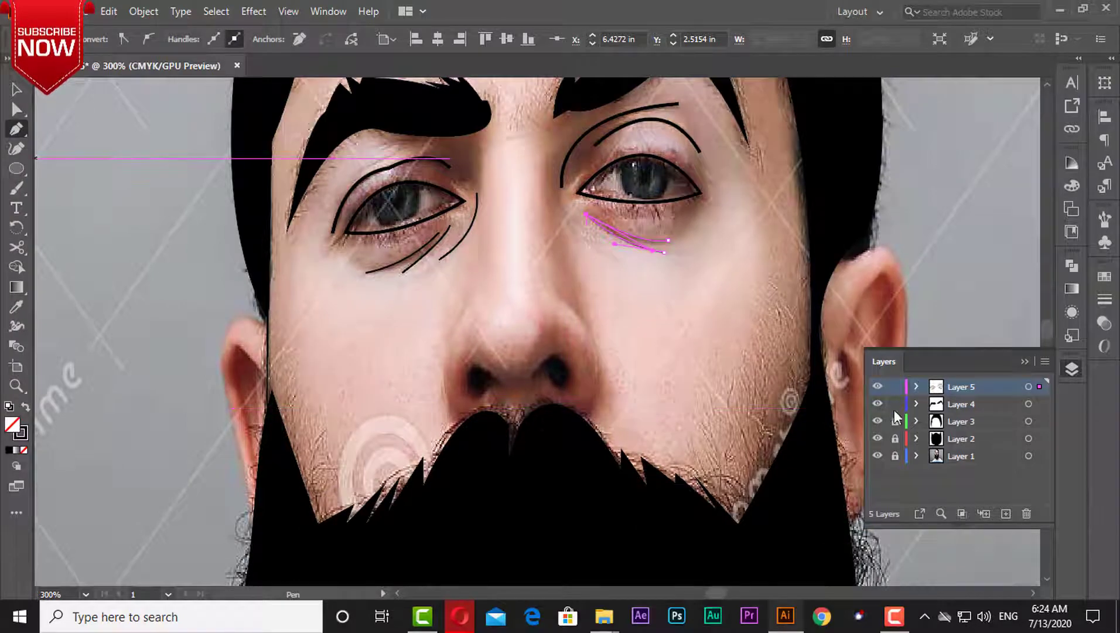
left_click(895, 387)
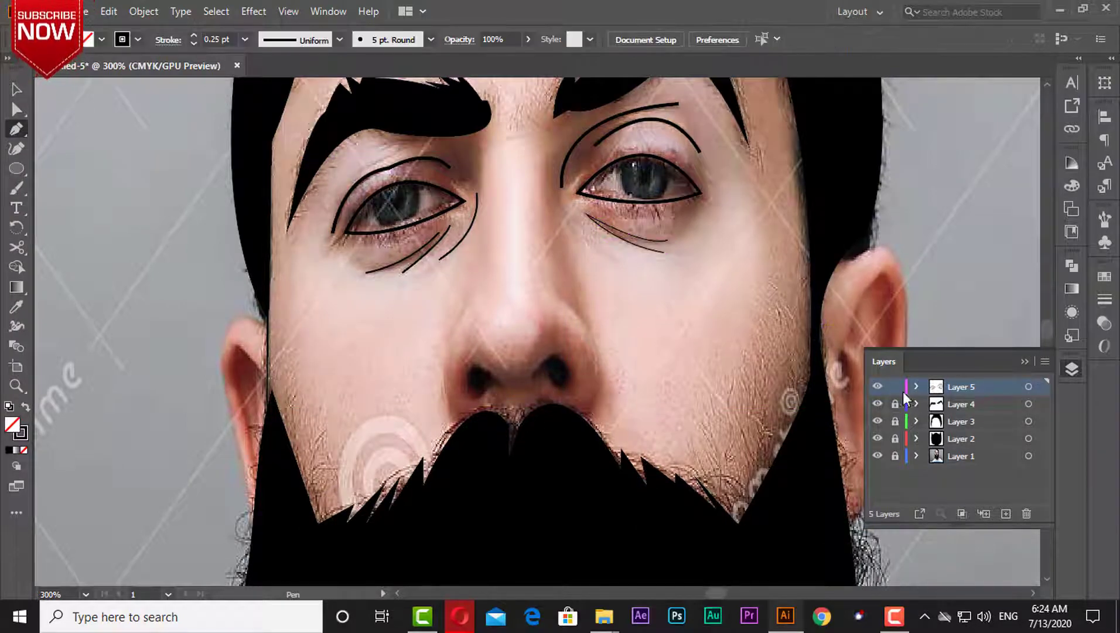
Trace the right side of the nose and the nostril curve in thin black lines.
left_click_drag(584, 321, 608, 370)
left_click(584, 348)
left_click_drag(609, 457, 583, 521)
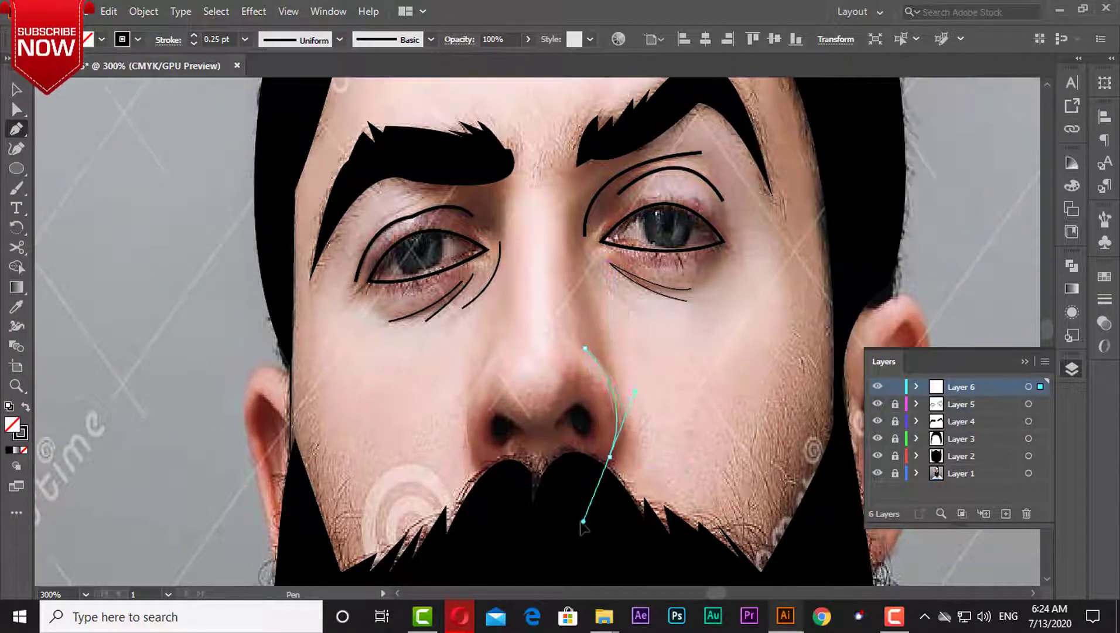
left_click(588, 437)
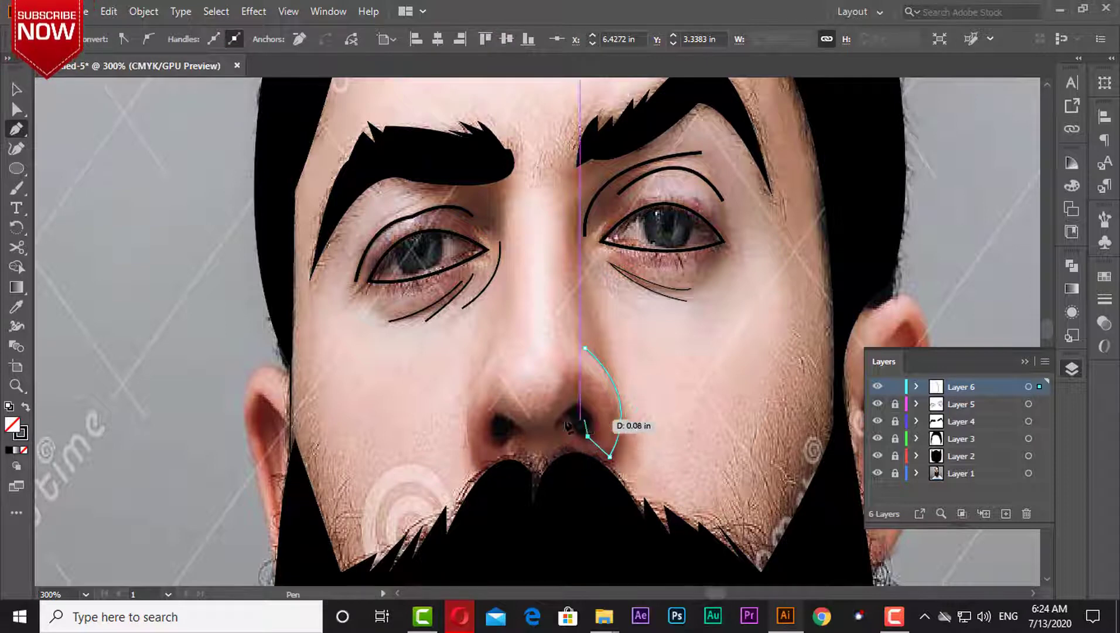
left_click_drag(556, 424, 516, 487)
left_click(546, 439)
left_click(503, 421)
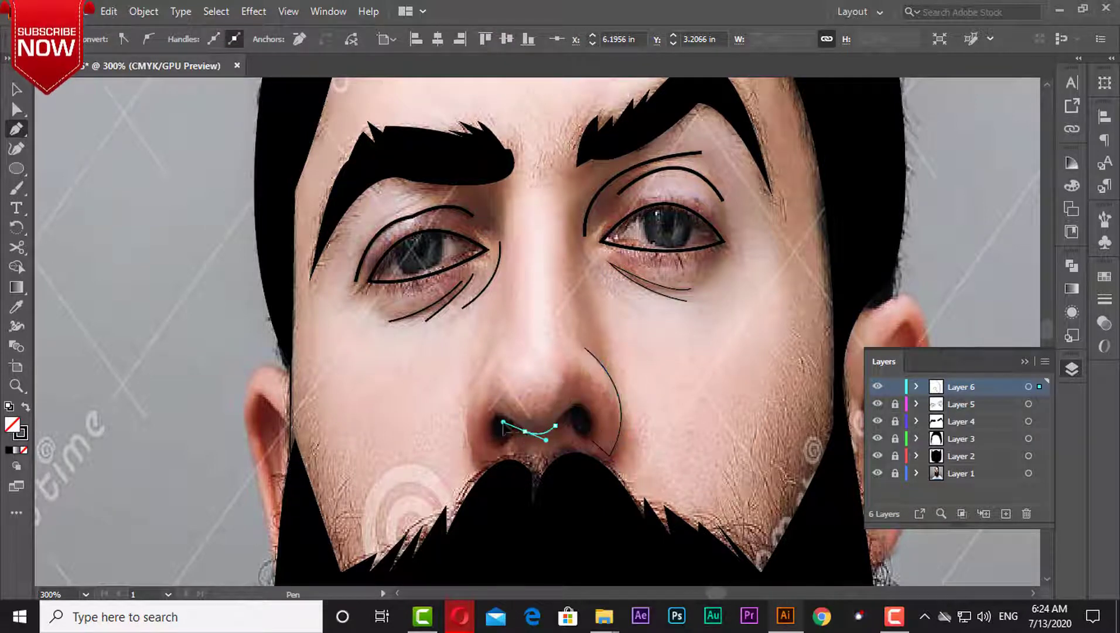
left_click(500, 449)
Draw the left side of the nose upward, then stop drawing and deselect.
left_click(486, 463)
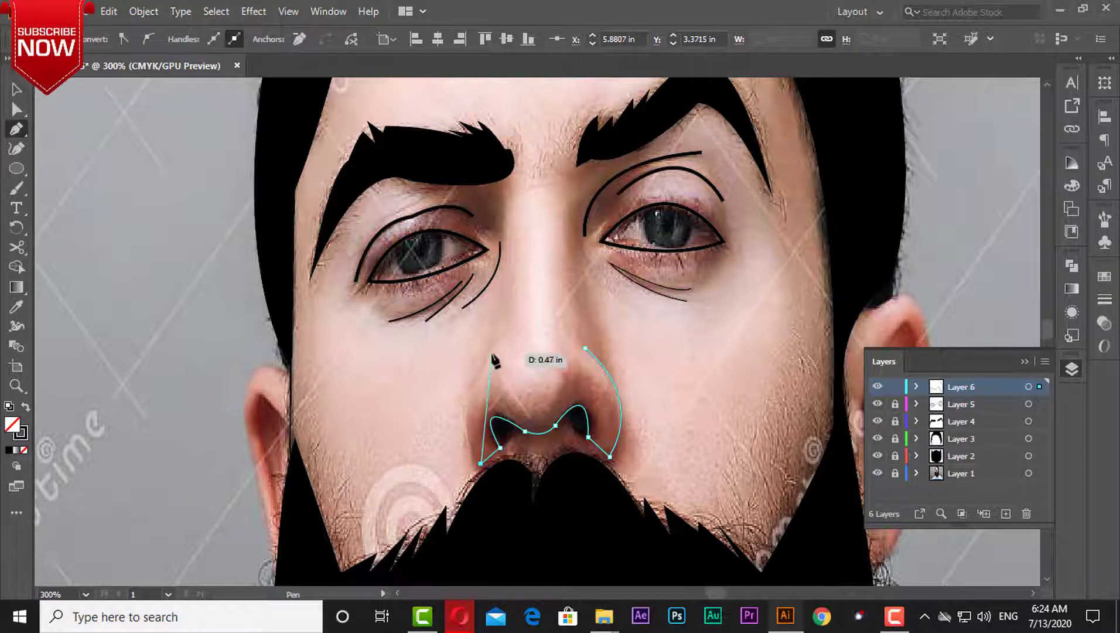
left_click_drag(491, 354, 534, 286)
key("v")
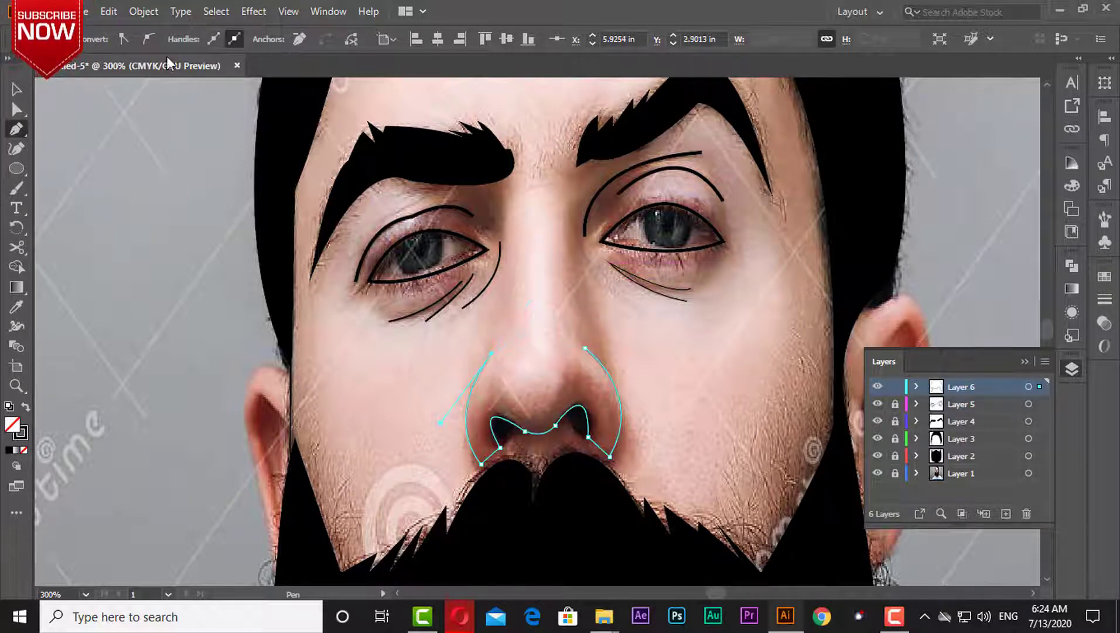
left_click(241, 170)
On a new layer, draw the right eye-white shape with white fill and no stroke.
left_click(1006, 513)
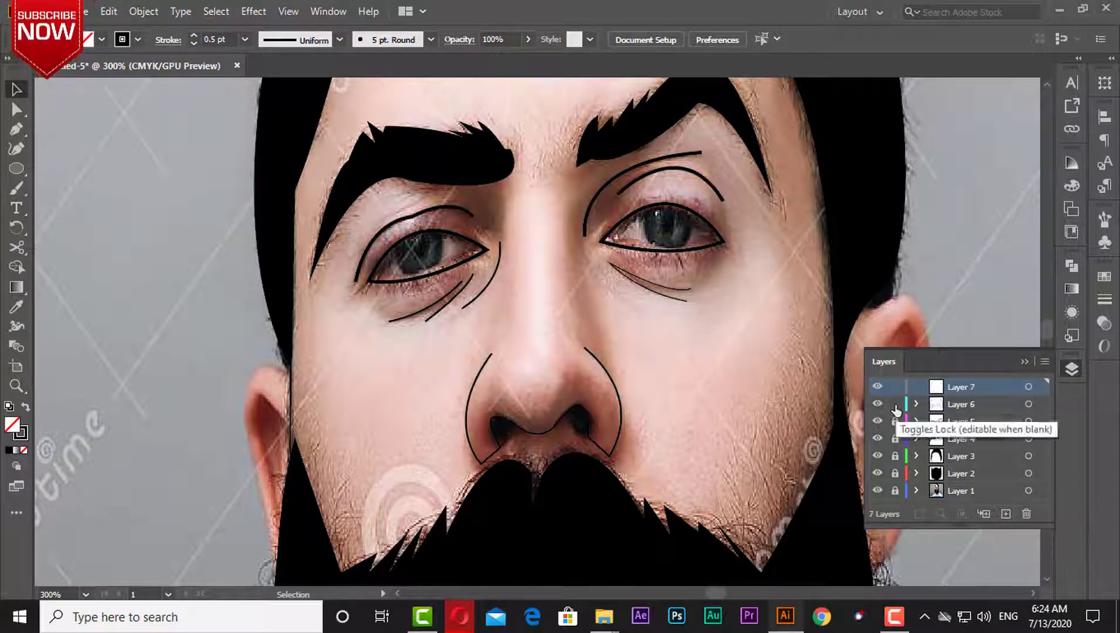
left_click(895, 404)
key("p")
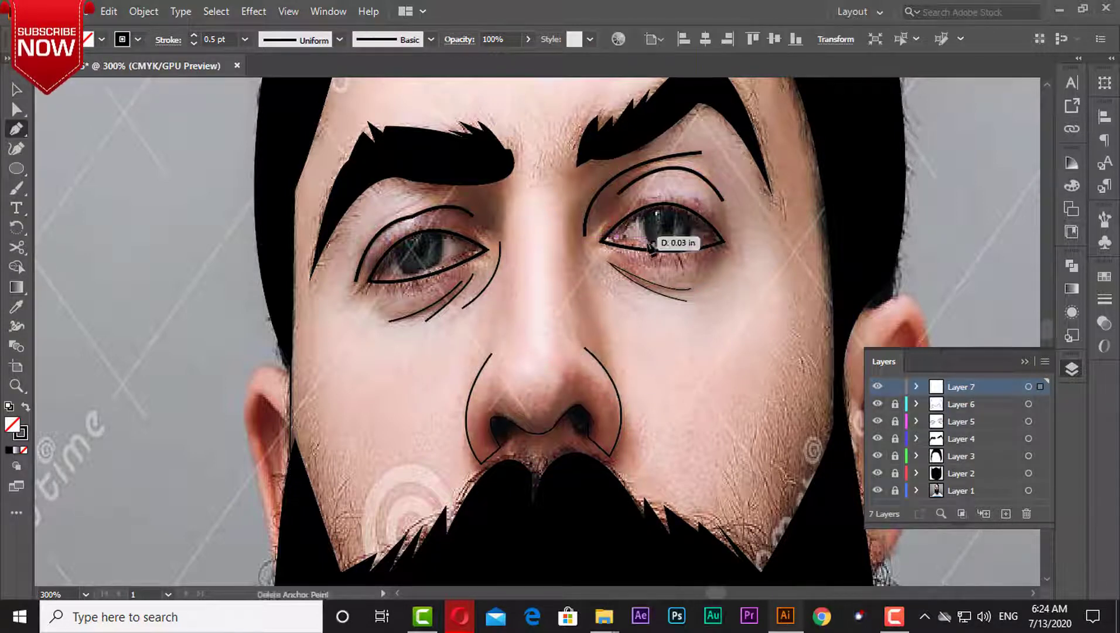
left_click(615, 237)
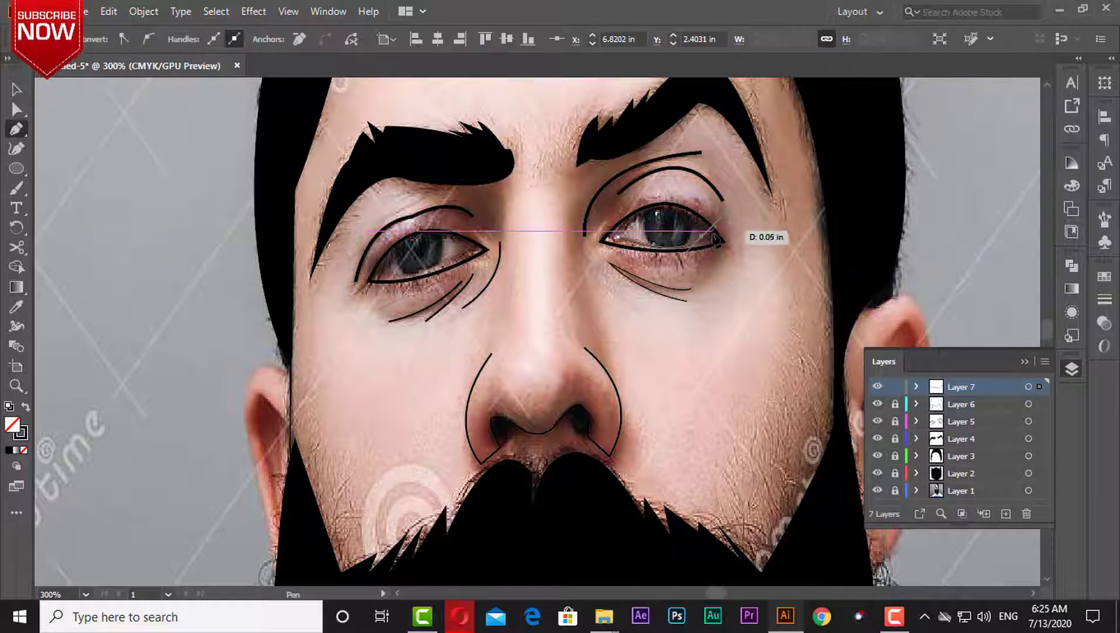
left_click_drag(615, 240, 560, 303)
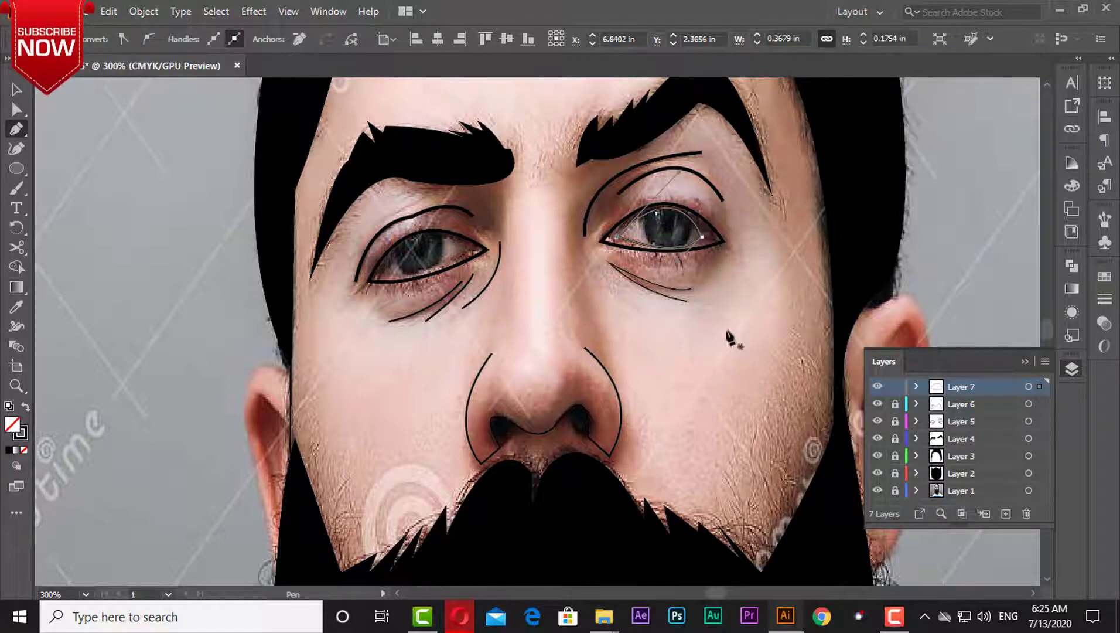
left_click(26, 409)
left_click(9, 450)
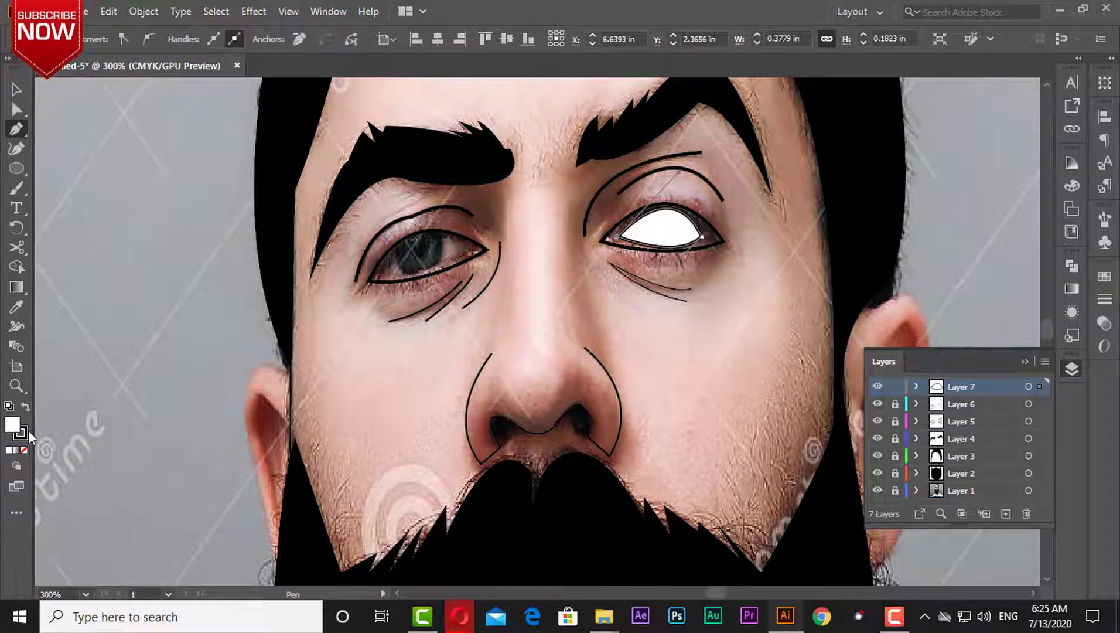
Draw the almond-shaped white fill over the left eye.
left_click(380, 276)
left_click_drag(483, 247, 523, 220)
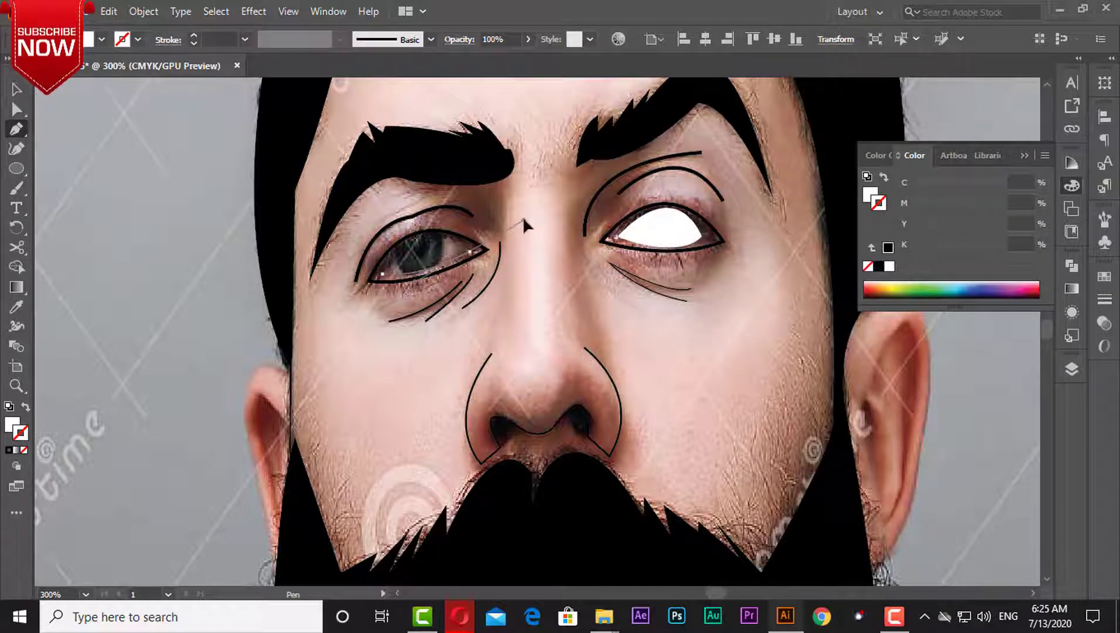
left_click_drag(379, 276, 403, 245)
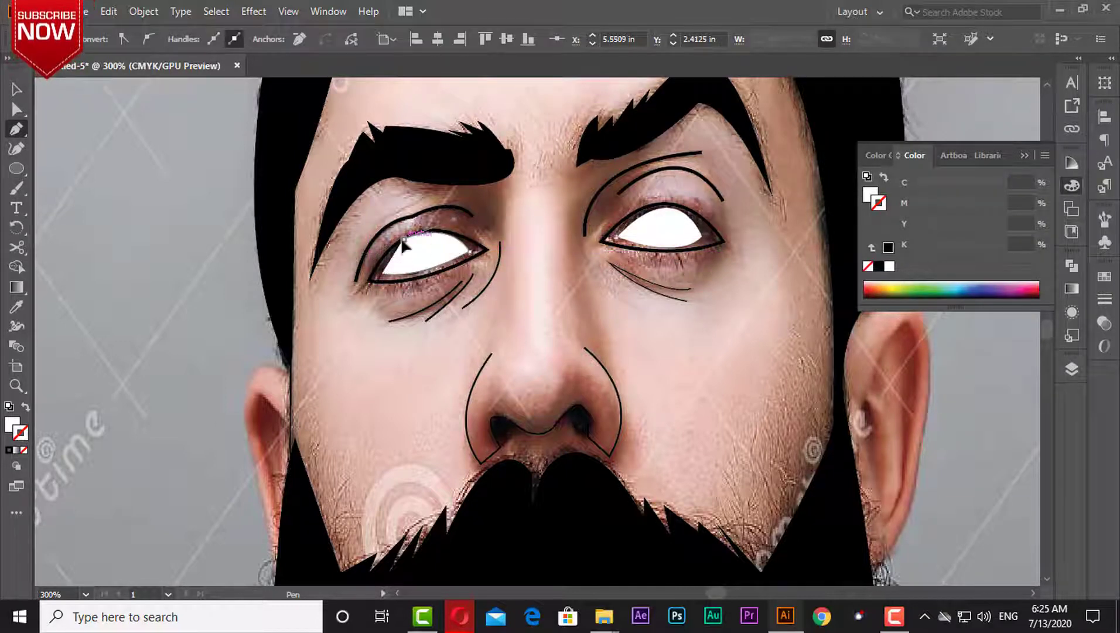
left_click_drag(436, 454, 513, 281)
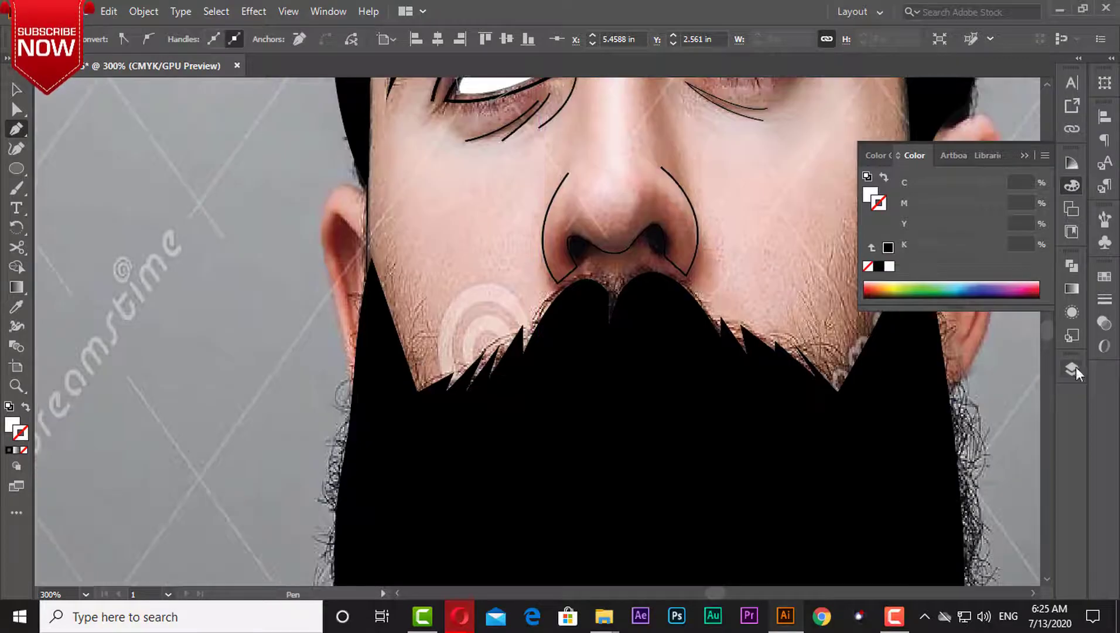
Lock Layer 7, then trace the face outline from the beard edge up the cheek and along the hairline.
left_click(1072, 368)
left_click(894, 404)
left_click(352, 394)
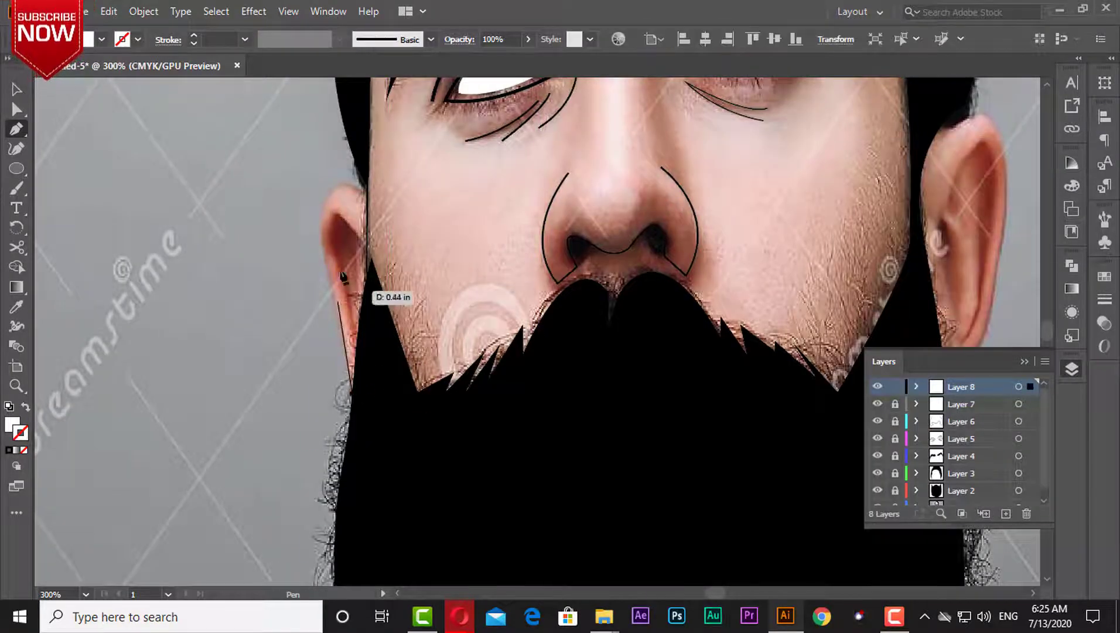
left_click(321, 238)
left_click_drag(425, 231, 426, 226)
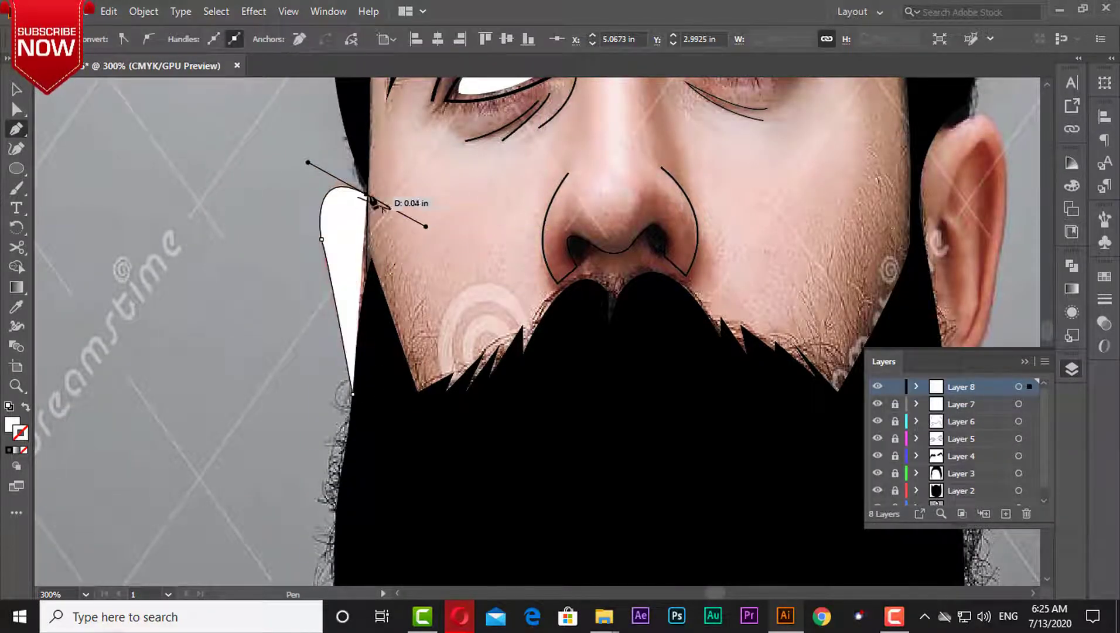
left_click_drag(447, 156, 487, 420)
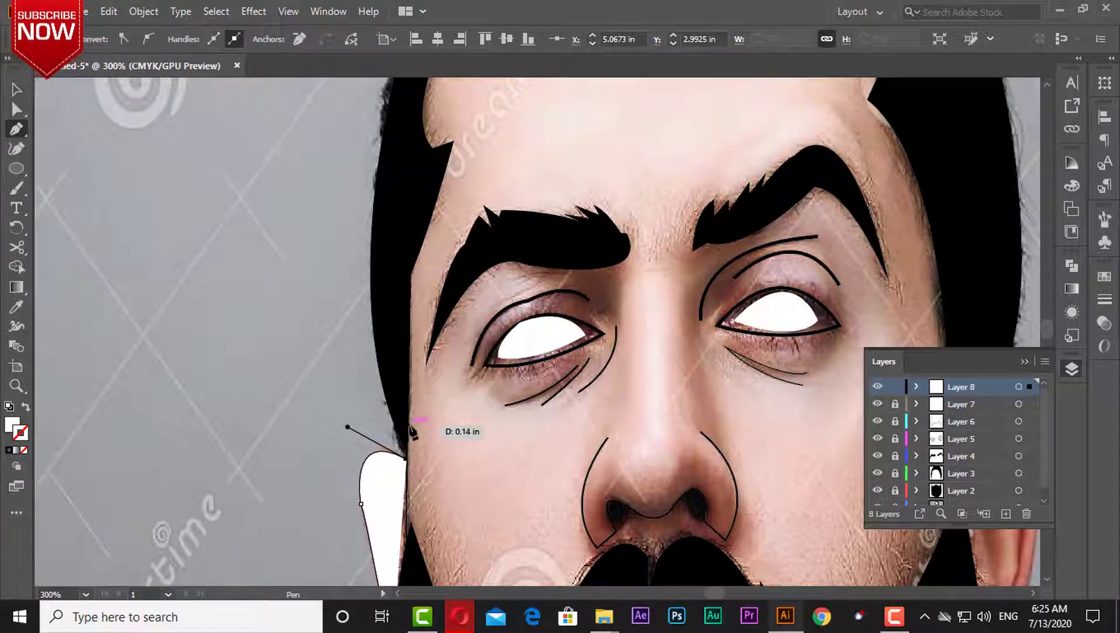
left_click(405, 194)
left_click(394, 124)
left_click_drag(488, 113, 423, 501)
left_click(428, 306)
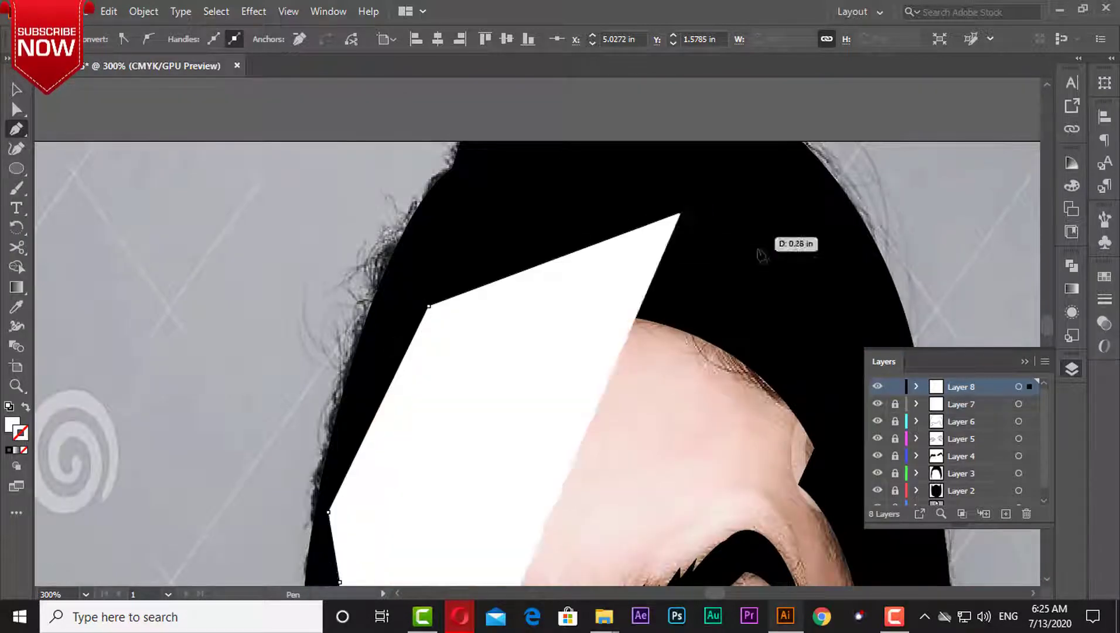
left_click(805, 285)
left_click_drag(796, 392, 478, 258)
Continue the outline around the right ear, showing it as a white unfilled line.
left_click_drag(608, 468, 544, 231)
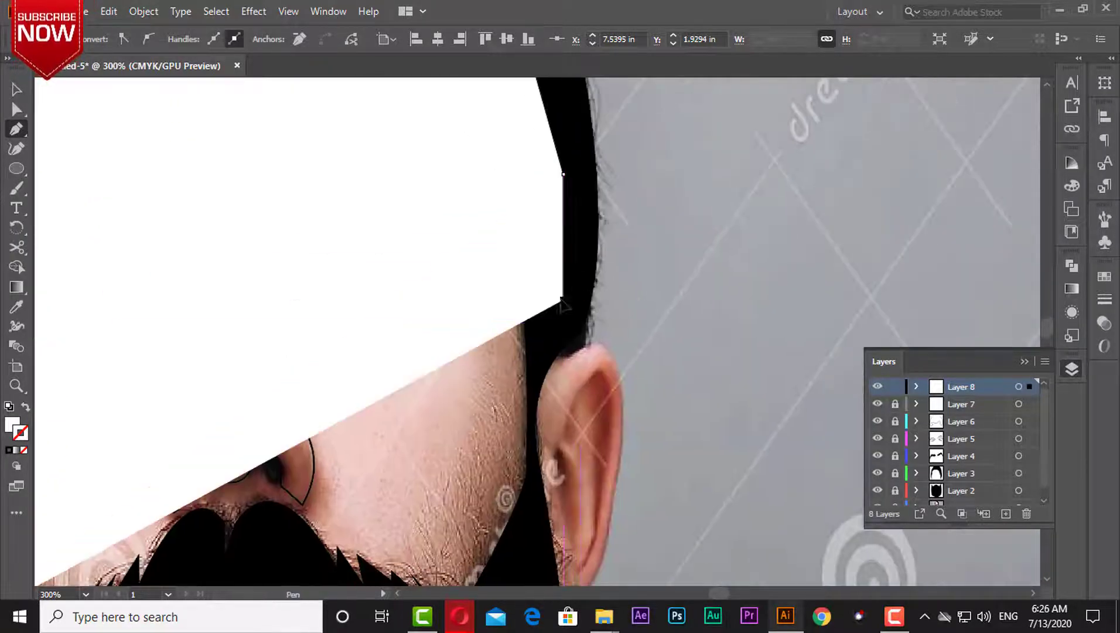
left_click(563, 350)
mouse_move(621, 403)
left_mouse_down()
mouse_move(610, 505)
mouse_move(623, 536)
mouse_move(611, 374)
left_mouse_up()
left_click(588, 415)
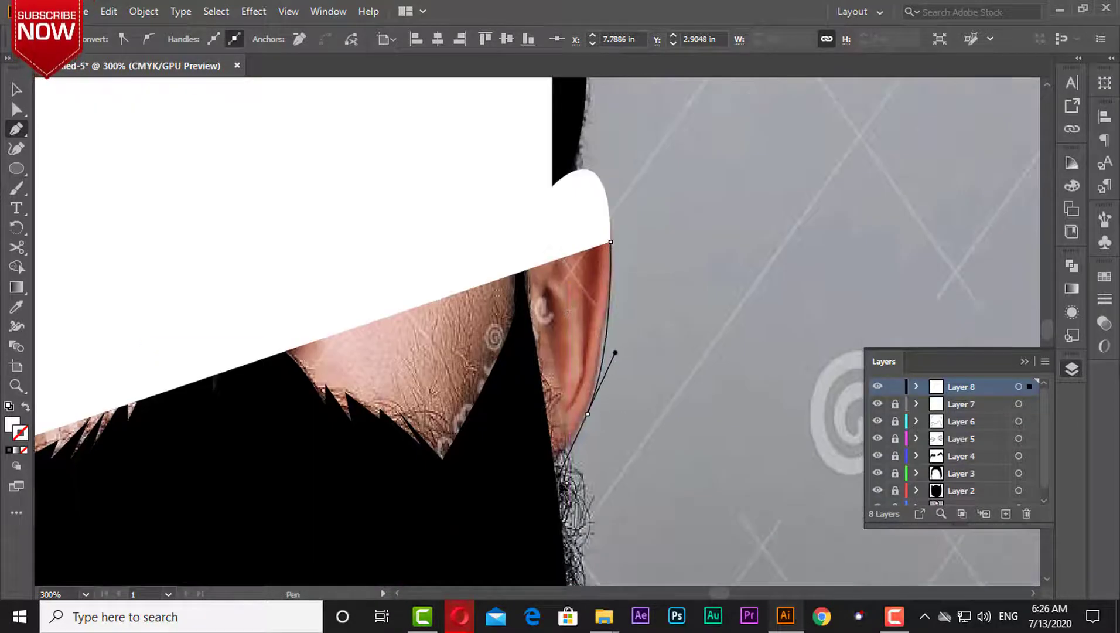
left_click_drag(554, 460, 533, 474)
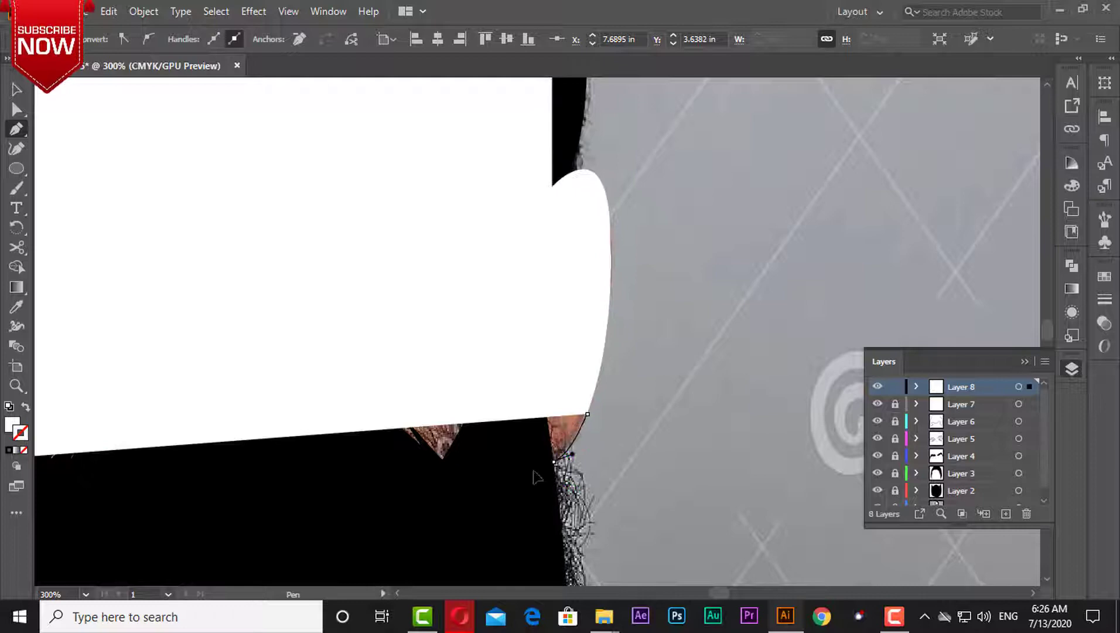
left_click(26, 407)
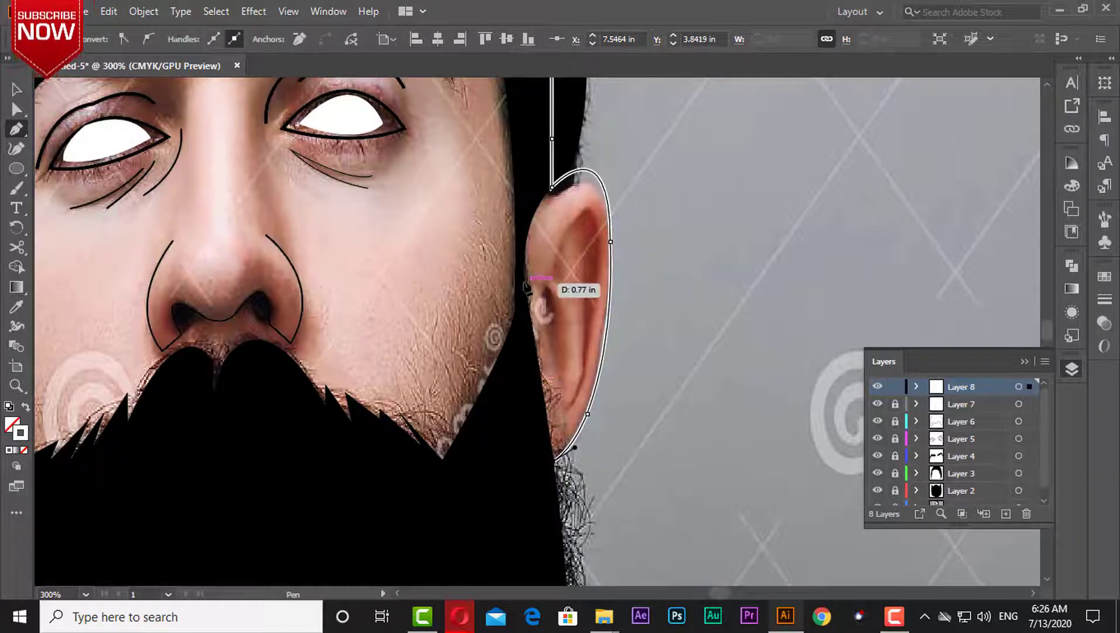
Run the outline down the beard side, across the beard and up the left jaw to close it.
left_click(527, 245, "ctrl")
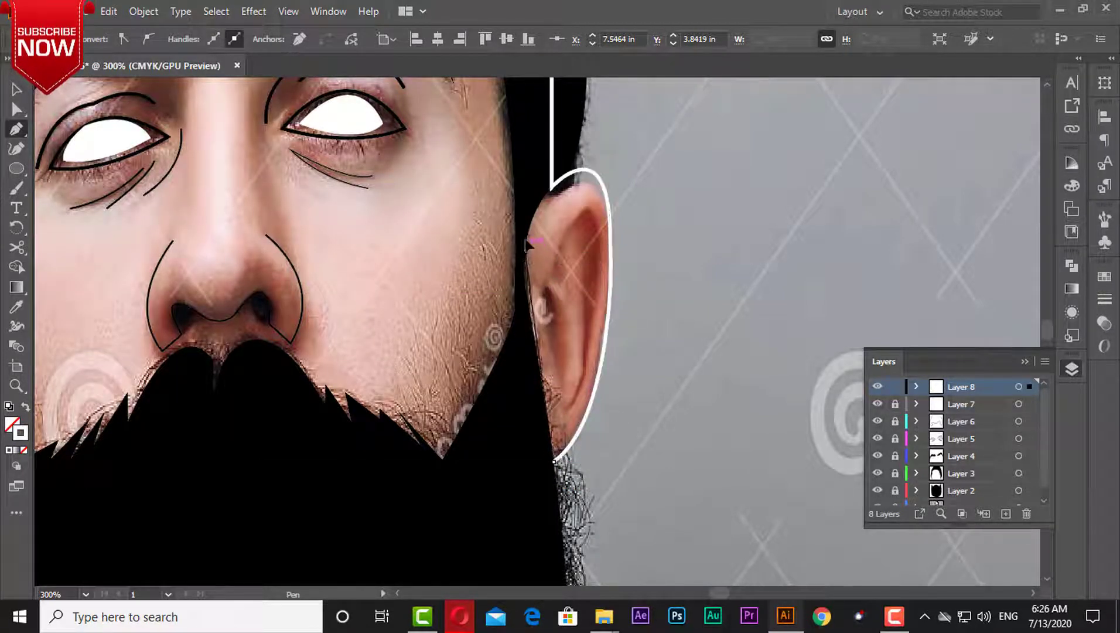
left_click(521, 462)
left_click(397, 529)
left_click(246, 541)
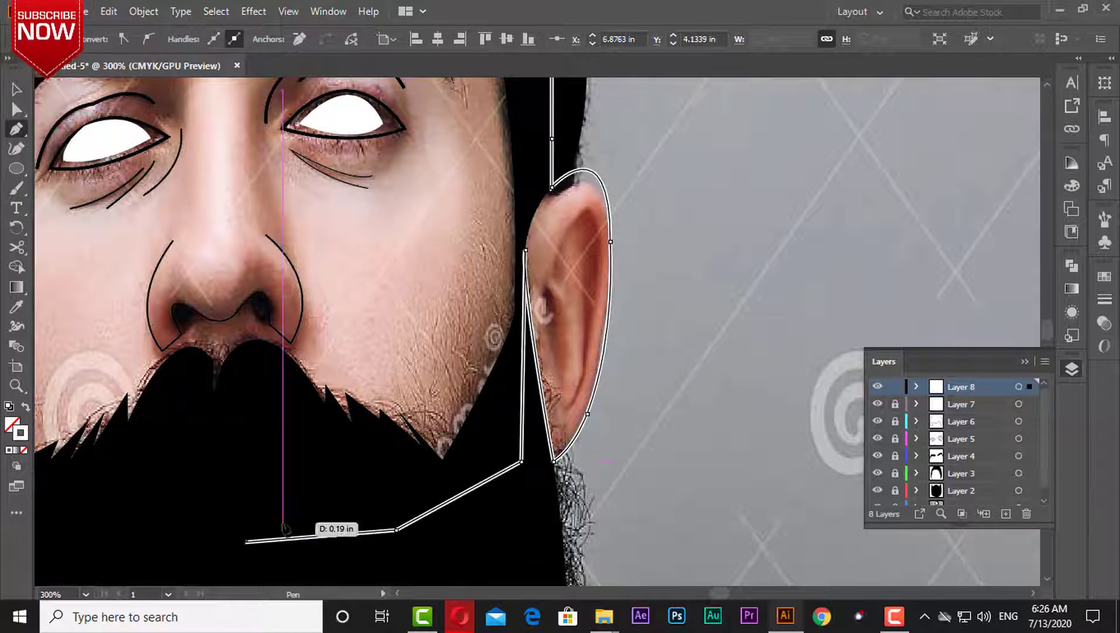
scroll(284, 528, "down", 5)
left_click(382, 447)
left_click(310, 406)
left_click(263, 344)
left_click(246, 303)
Fill the face outline with the photo's skin colour sampled by Eyedropper, lightened to pale pink.
key("g")
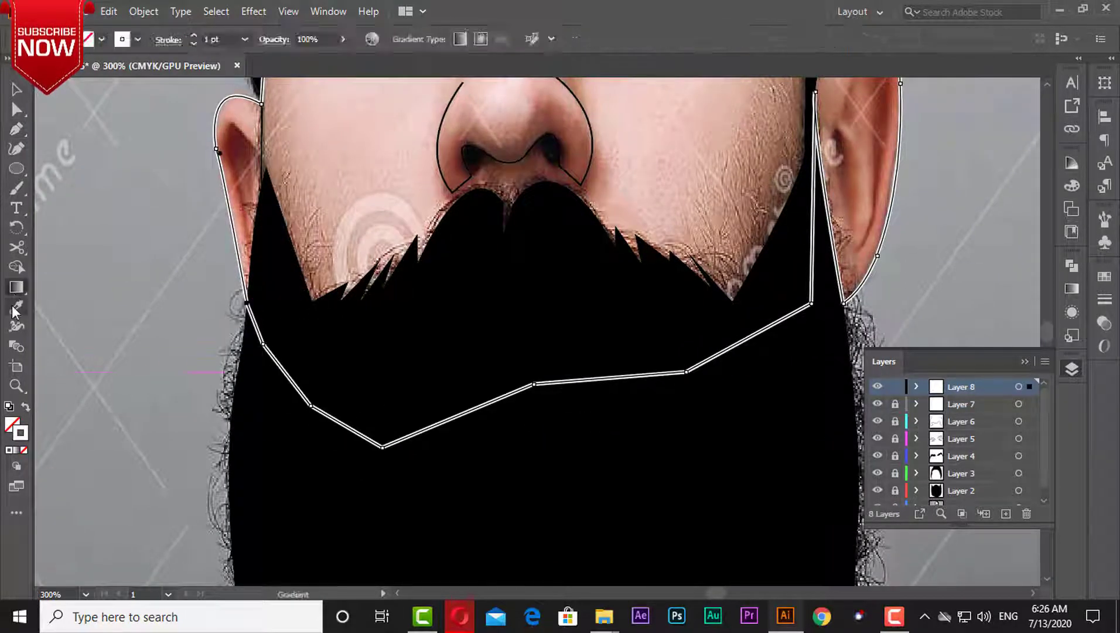
left_click(16, 306)
key("ctrl+minus")
left_click(828, 255)
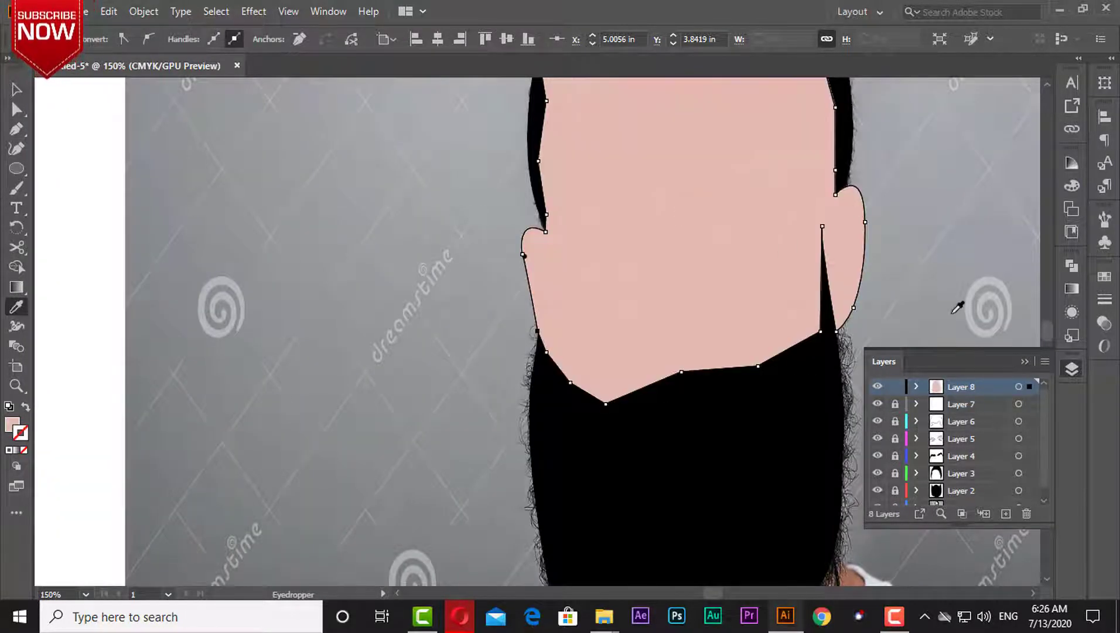
left_click(1072, 185)
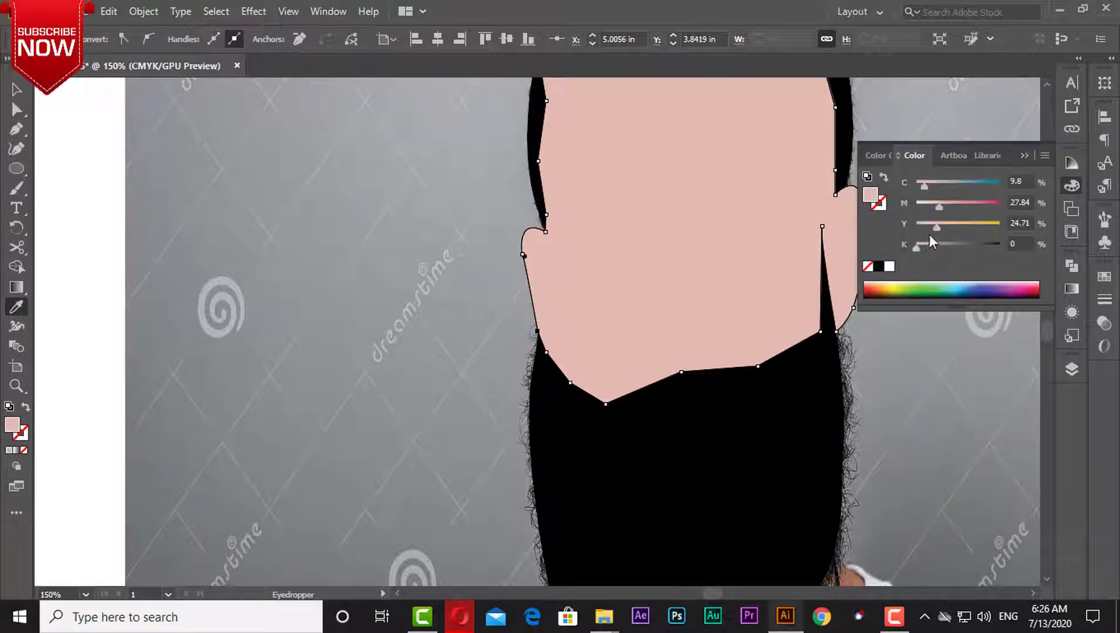
left_click_drag(931, 205, 931, 223)
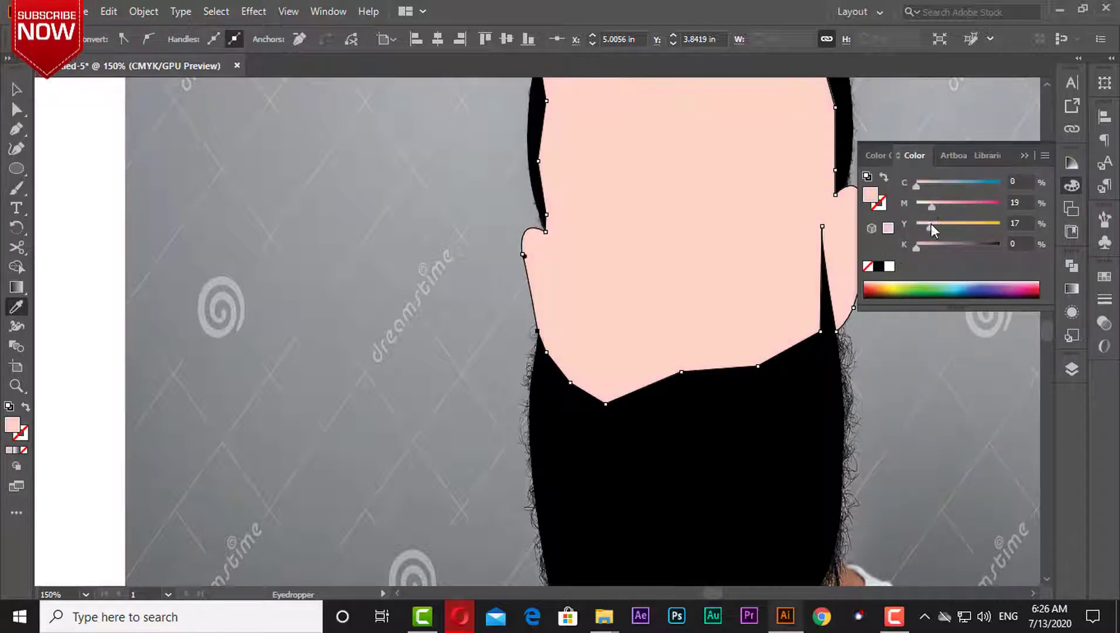
key("v")
left_click(370, 205)
Move the face layer beneath the feature layers and unlock Layer 5.
left_click(1071, 368)
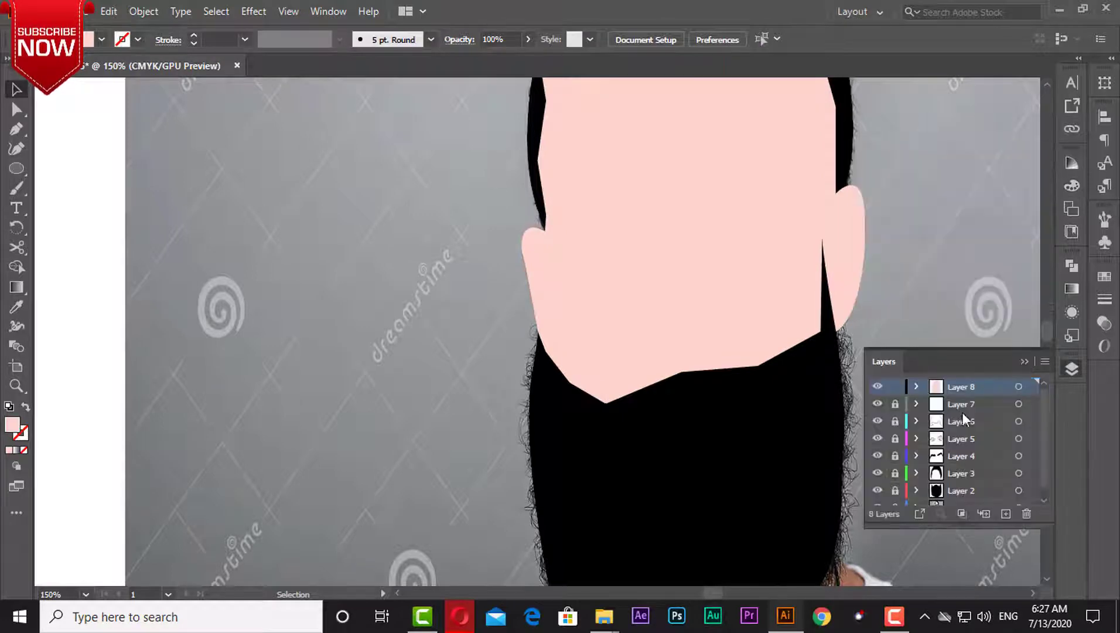
scroll(955, 445, "down", 1)
mouse_move(950, 132)
left_mouse_down()
mouse_move(886, 259)
mouse_move(953, 220)
mouse_move(898, 198)
left_mouse_up()
left_click(895, 410)
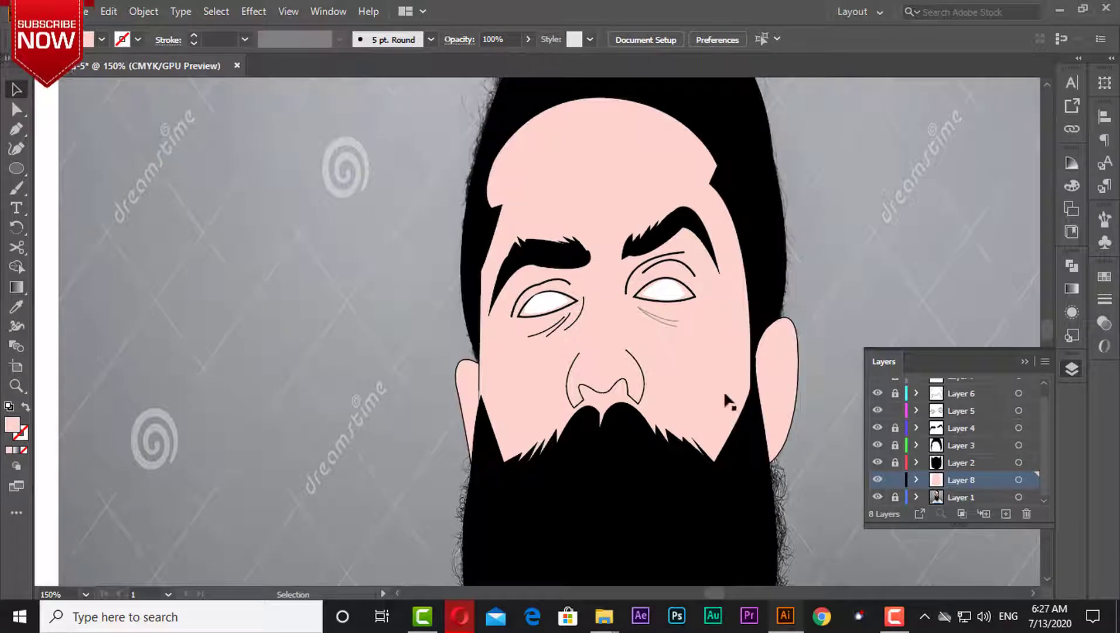
Lock Layer 8, add a new layer and set the Paintbrush to a black stroke with no fill.
left_click_drag(564, 263, 544, 321)
scroll(544, 321, "up", 1)
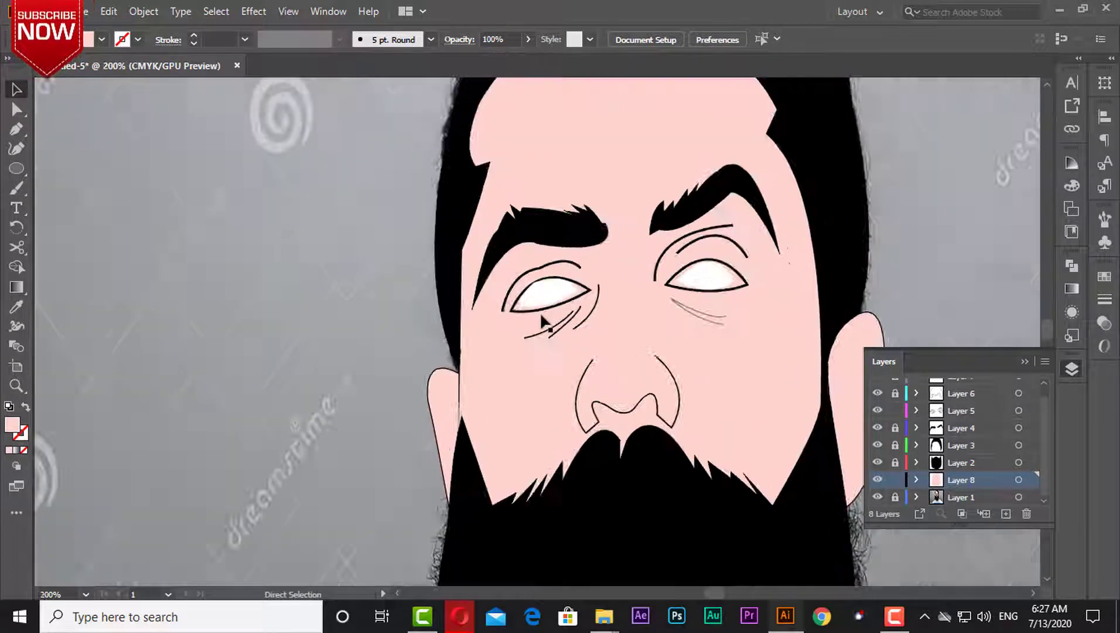
scroll(544, 321, "up", 1)
scroll(544, 321, "up", 1)
left_click(895, 479)
key("ctrl+l")
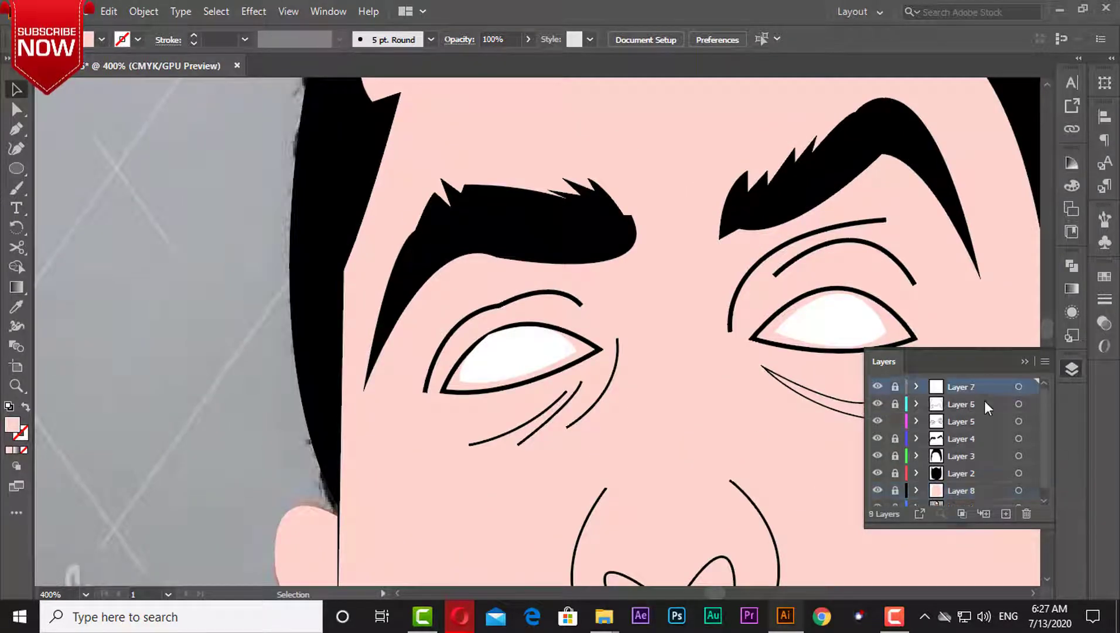
left_click(16, 188)
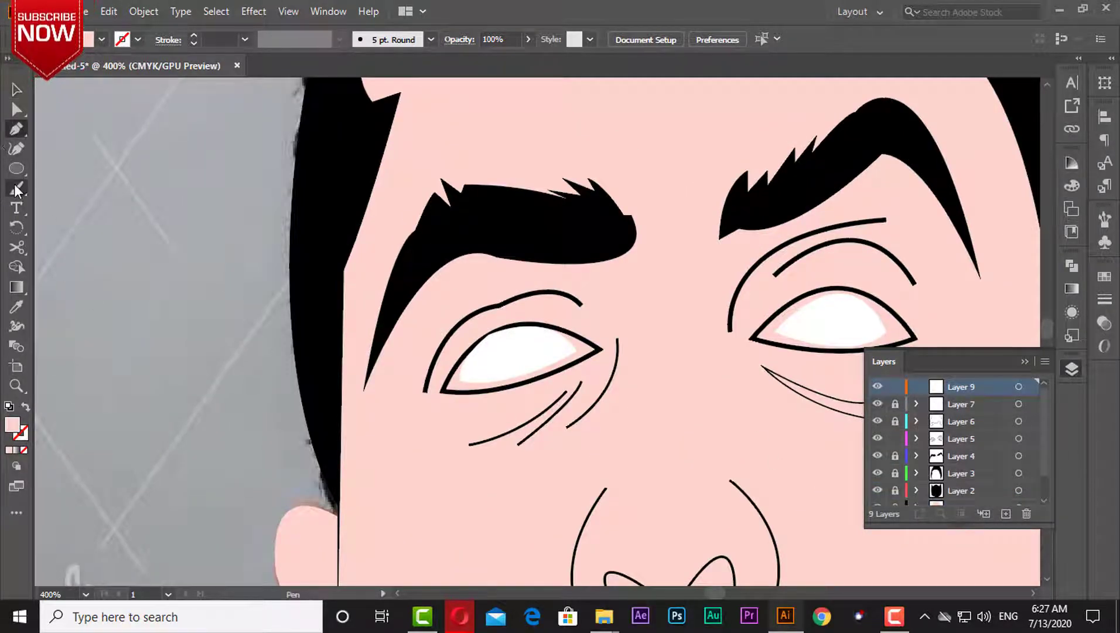
left_click(194, 34)
left_click(194, 34)
key("/")
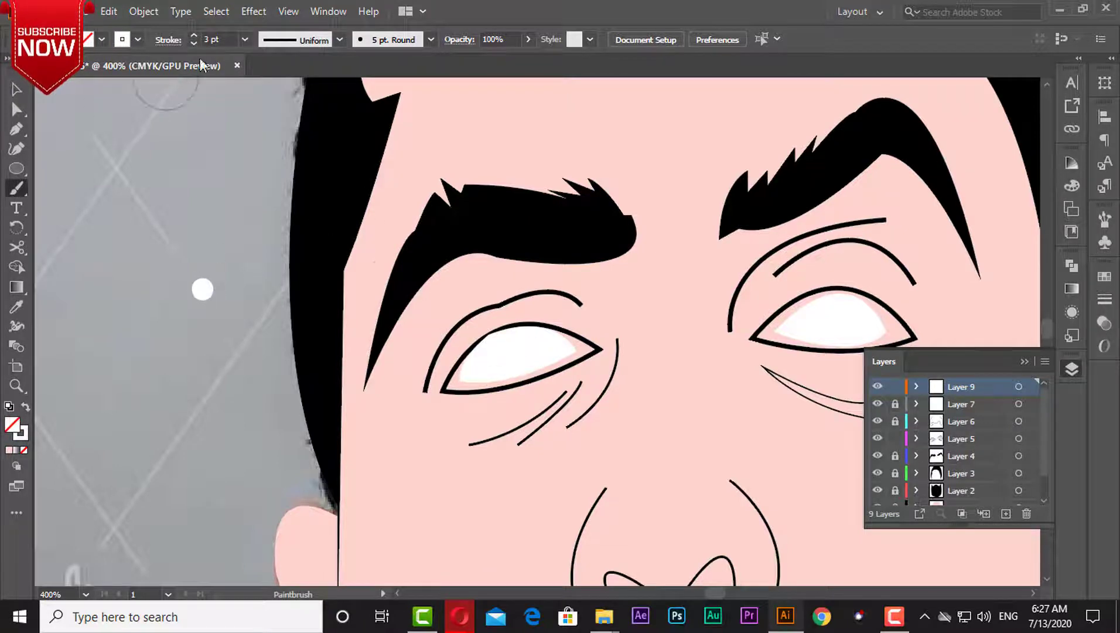
Move a white dot into the left eye, lock Layer 5 and make Layer 9 active.
left_click(25, 408)
left_click(17, 90)
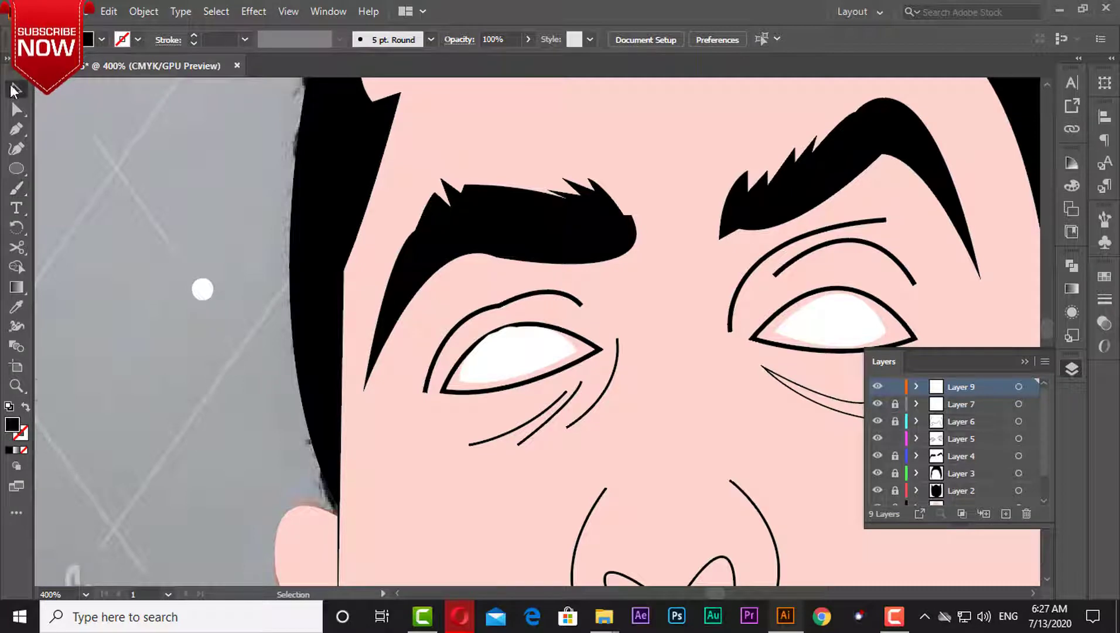
left_click(511, 348)
key("shift+x")
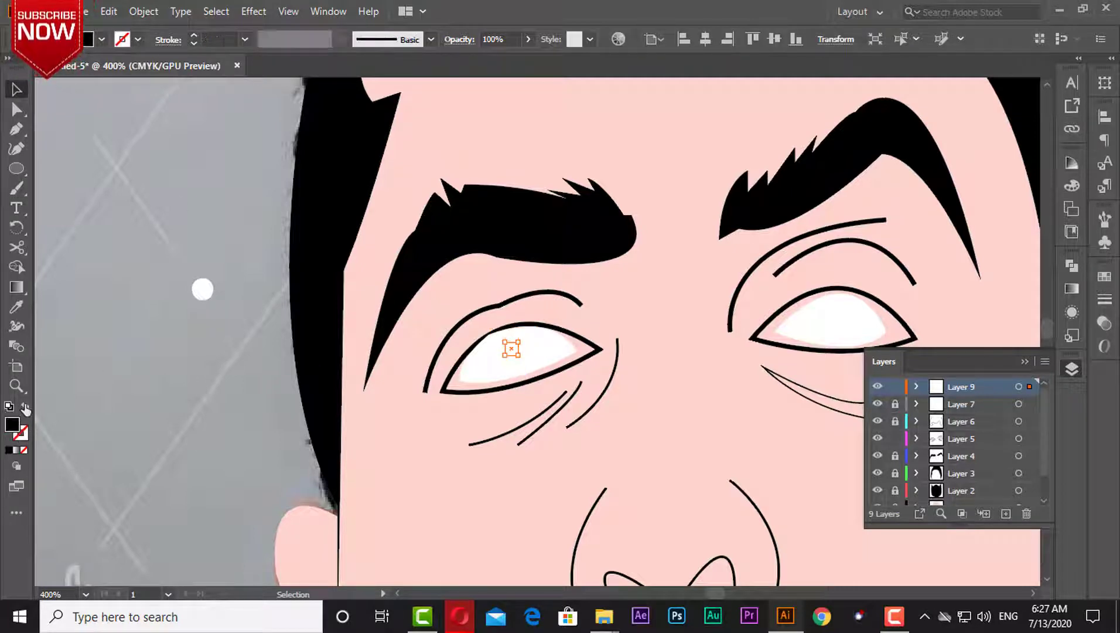
left_click(202, 289)
left_click_drag(202, 289, 513, 350)
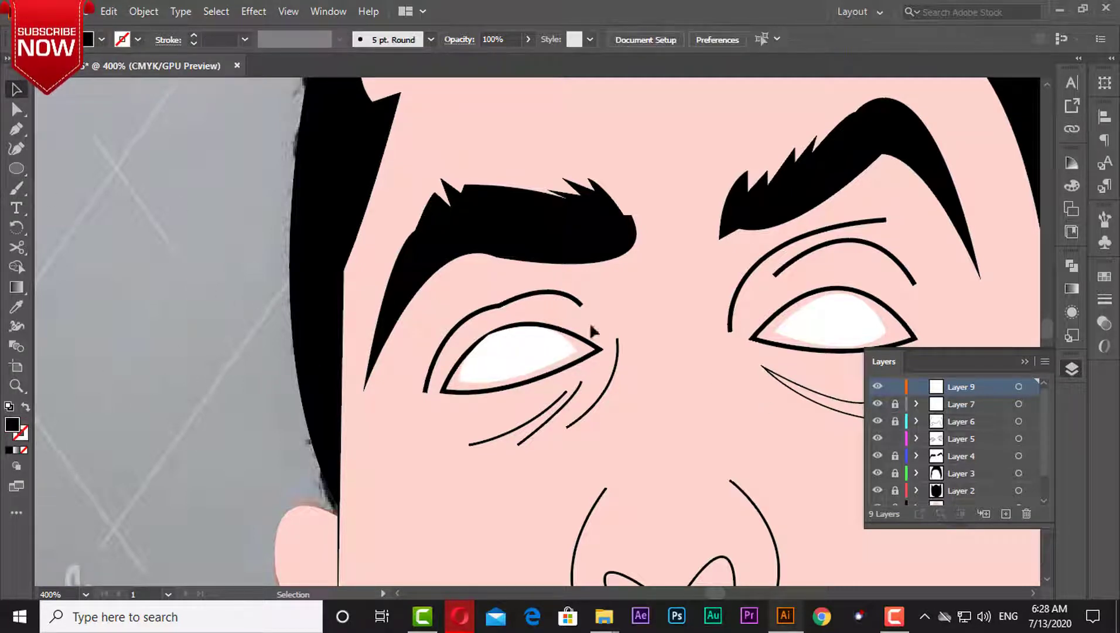
left_click(617, 352)
left_click(895, 438)
left_click(961, 387)
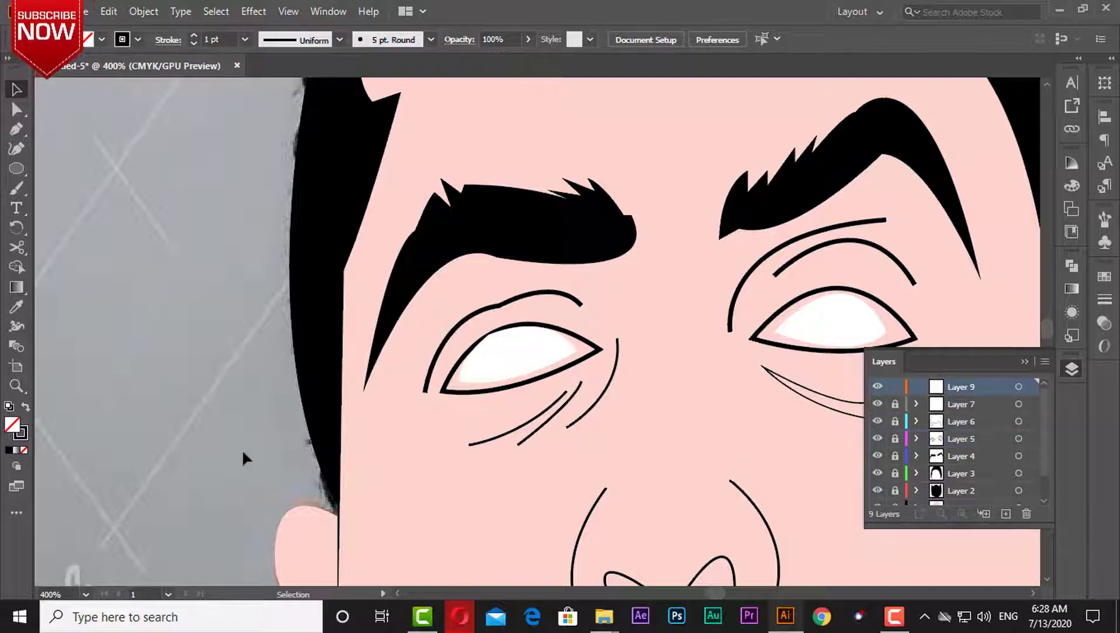
Paint black pupils in the left and right eyes with a 2 pt brush.
left_click(17, 187)
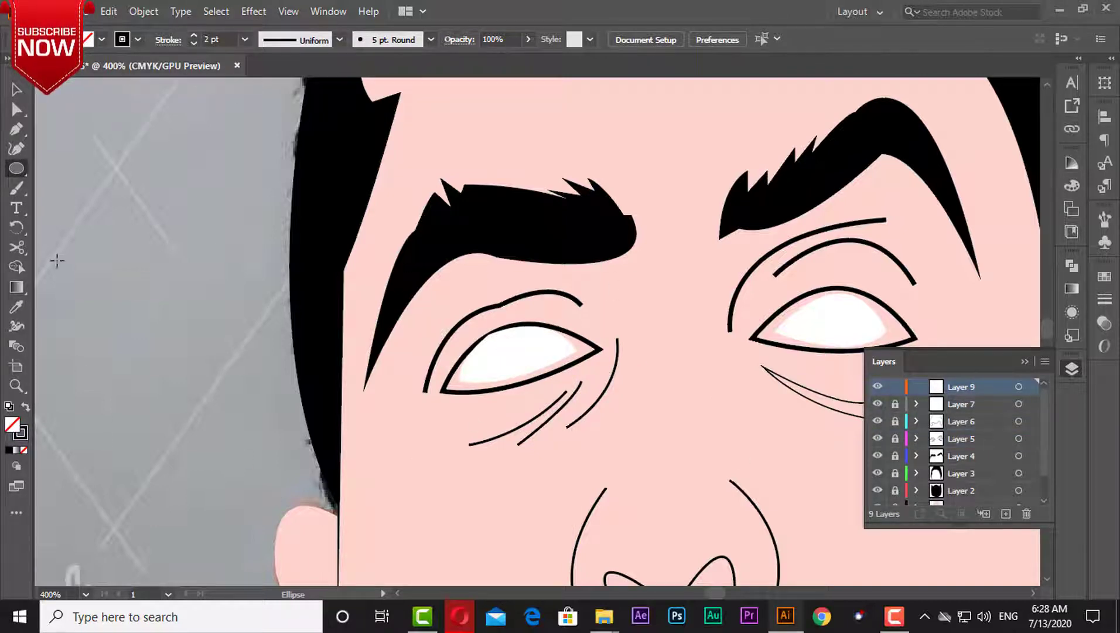
left_click(193, 35)
left_click(205, 321)
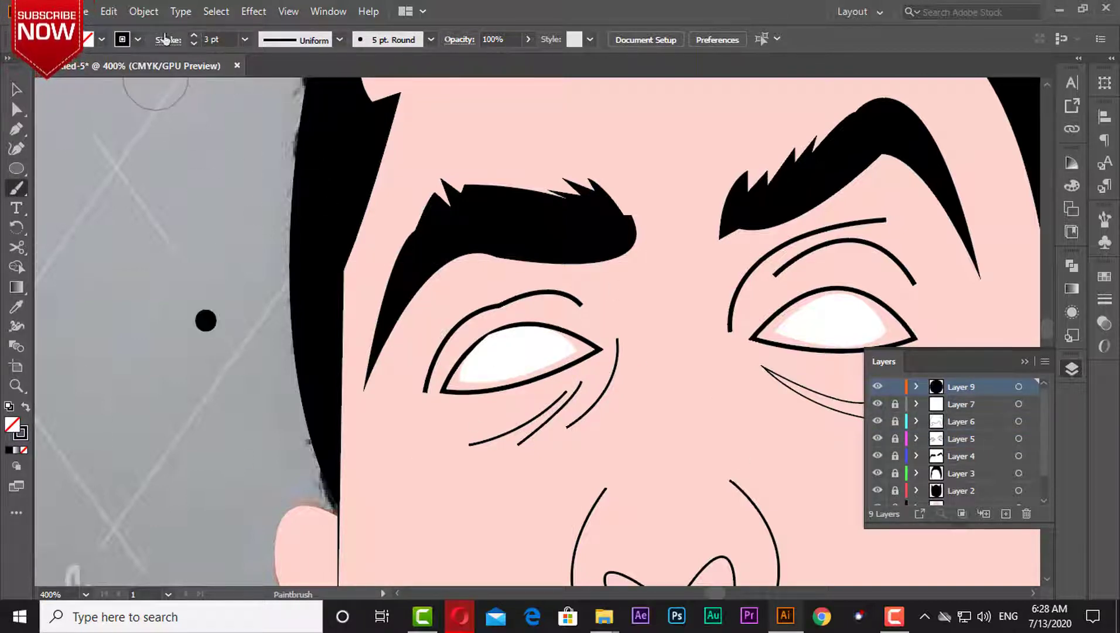
left_click(513, 350)
key("ctrl+z")
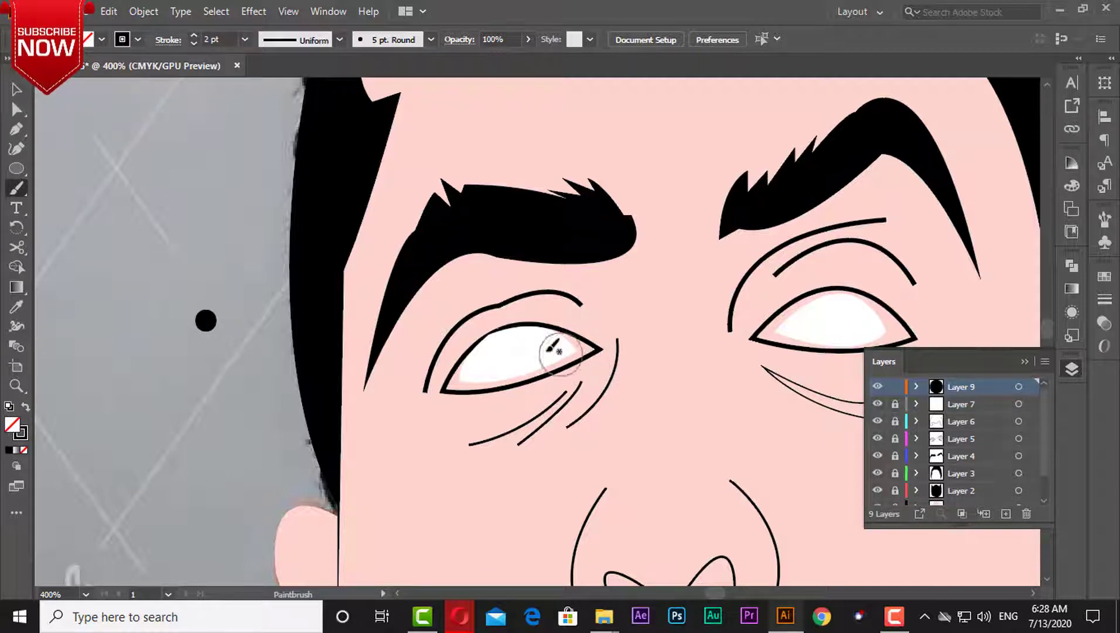
left_click(511, 346)
left_click(841, 315)
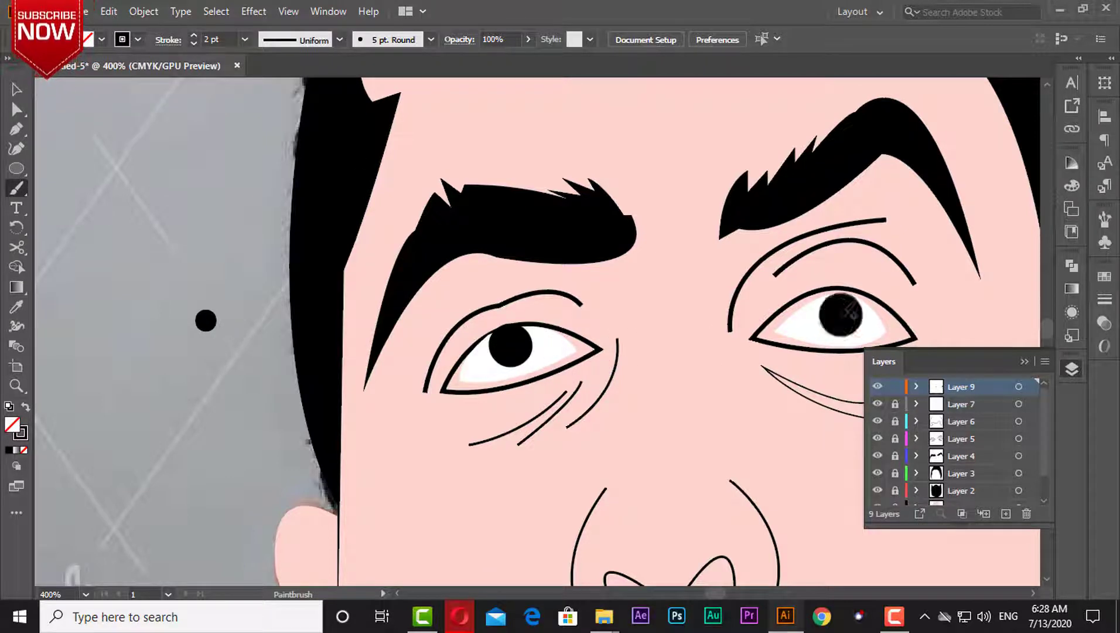
left_click(18, 89)
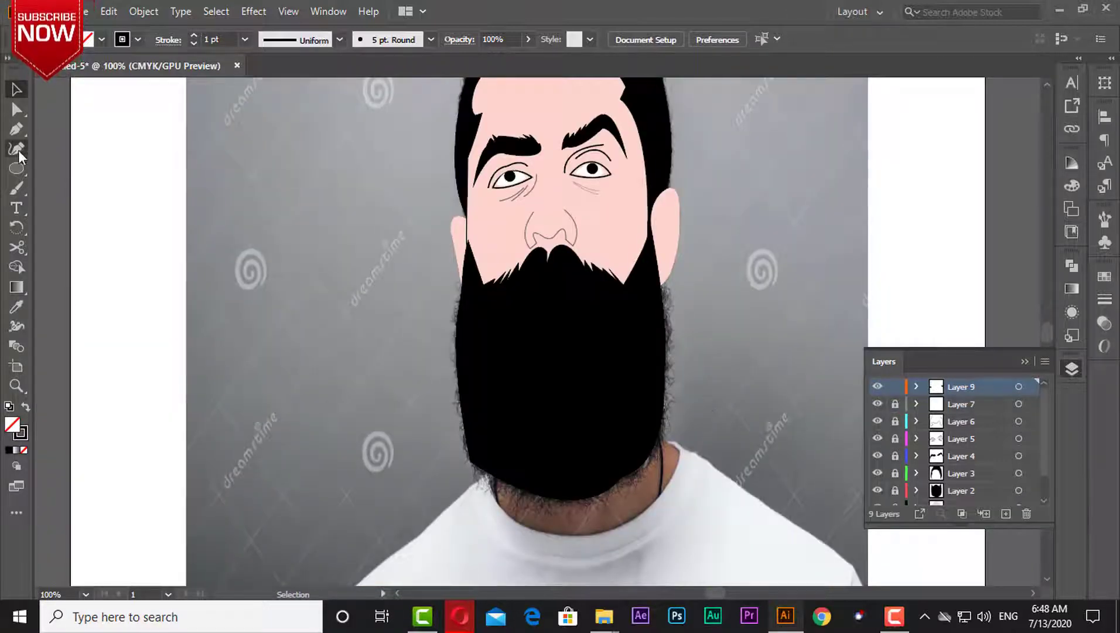
Zoom in on the face and toggle the black beard layer's visibility to reveal the photo's beard.
left_click(17, 148)
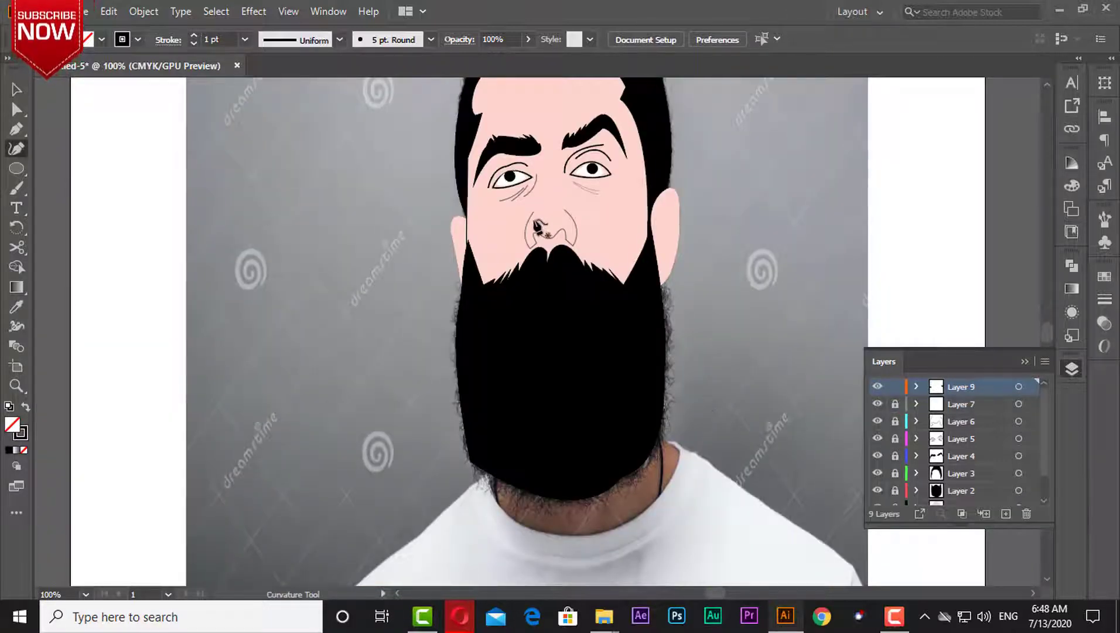
key("ctrl+plus")
scroll(593, 357, "up", 5)
left_click(17, 92)
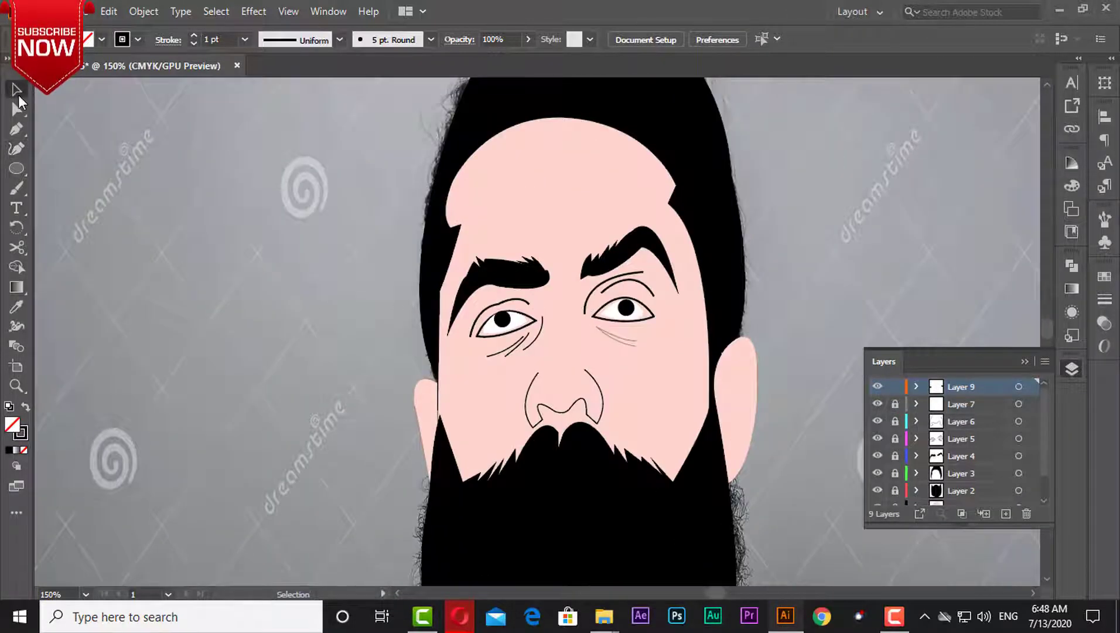
key("p")
scroll(458, 345, "down", 5)
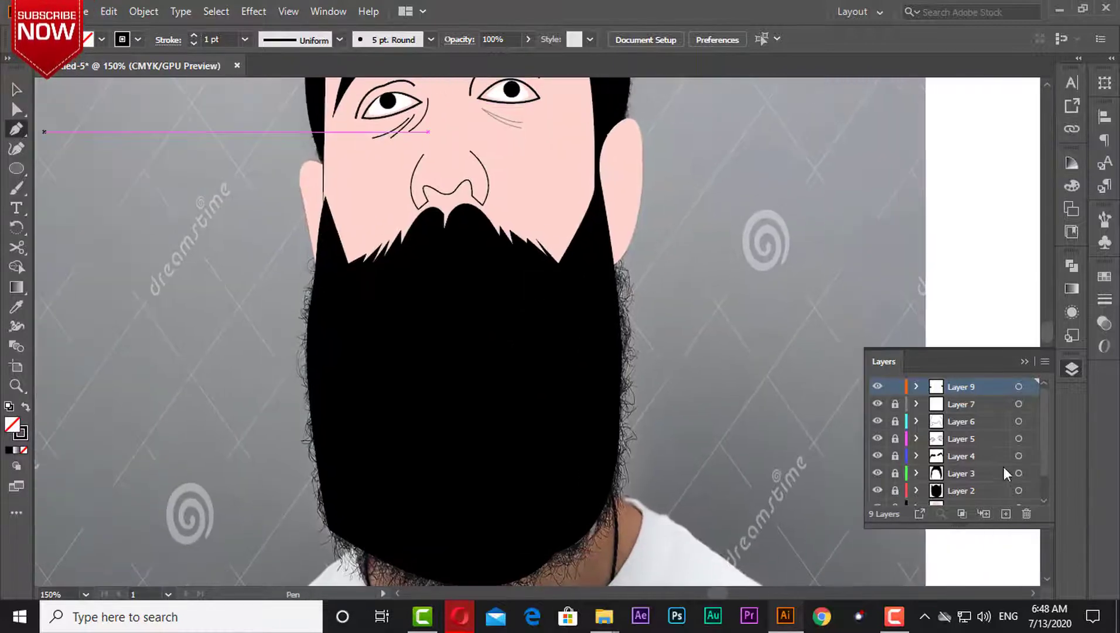
left_click(877, 490)
left_click(877, 490)
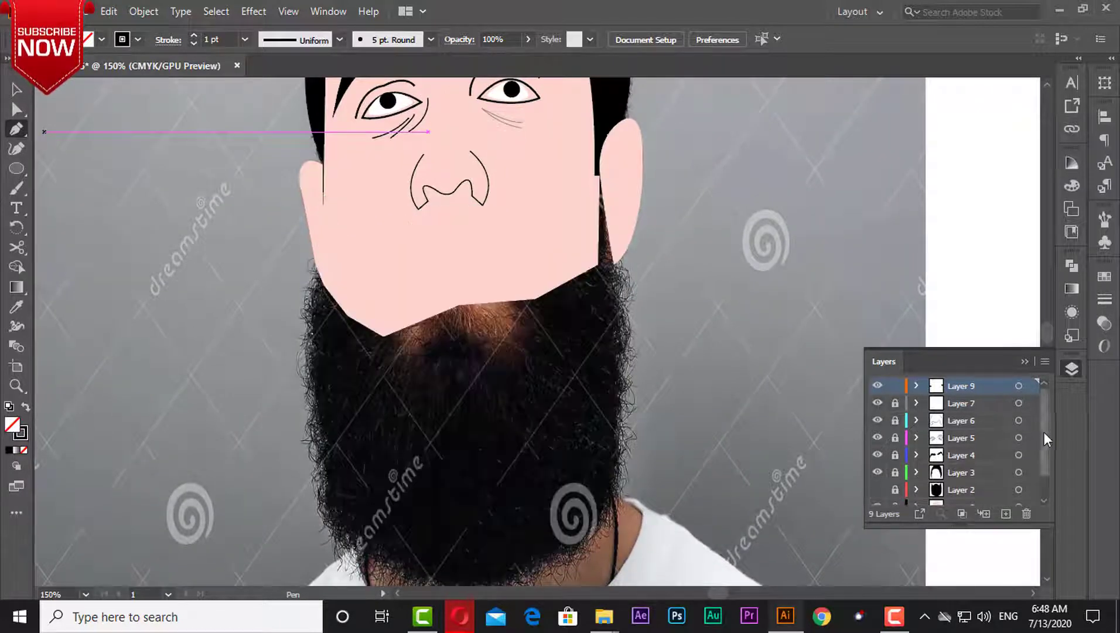
Hide the pink skin and pen-draw the lower lip filled with pink sampled from the photo.
scroll(961, 445, "down", 2)
left_click(877, 480)
mouse_move(403, 301)
left_mouse_down()
mouse_move(510, 296)
mouse_move(425, 268)
left_mouse_up()
left_click(403, 301)
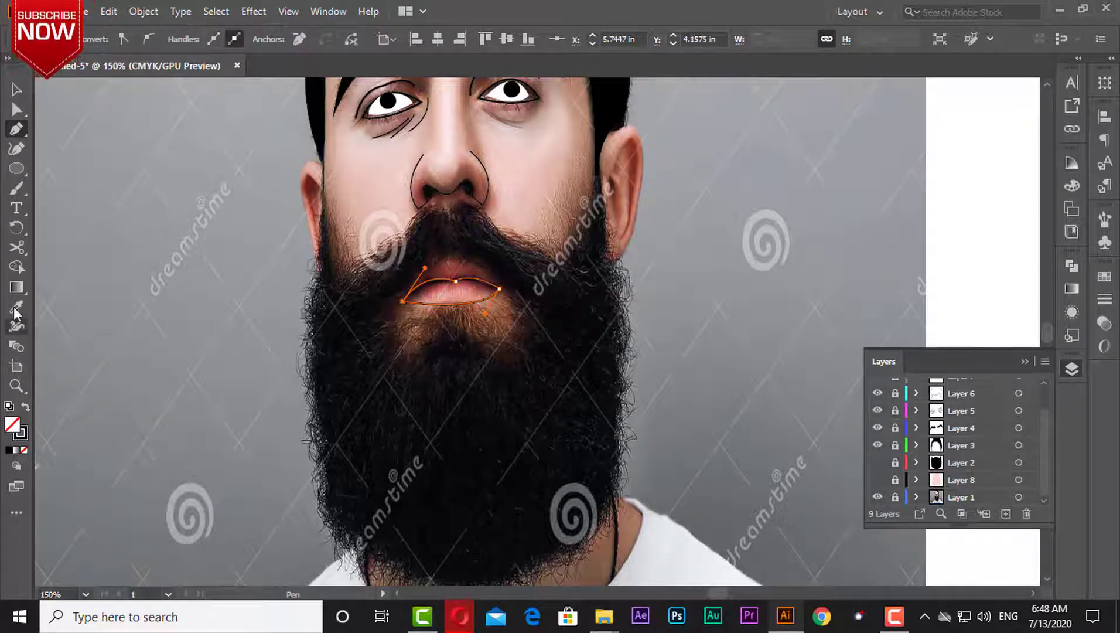
left_click(449, 292)
key("v")
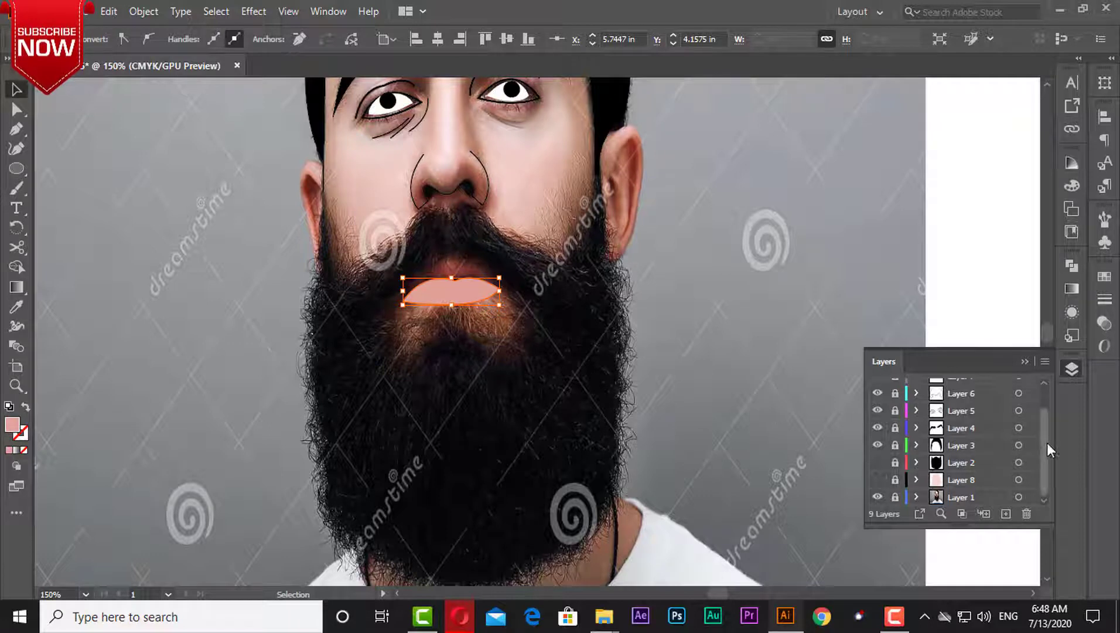
On a new layer, pen-draw the closed upper lip shape between the mouth corners.
scroll(1047, 442, "up", 2)
left_click(1006, 513)
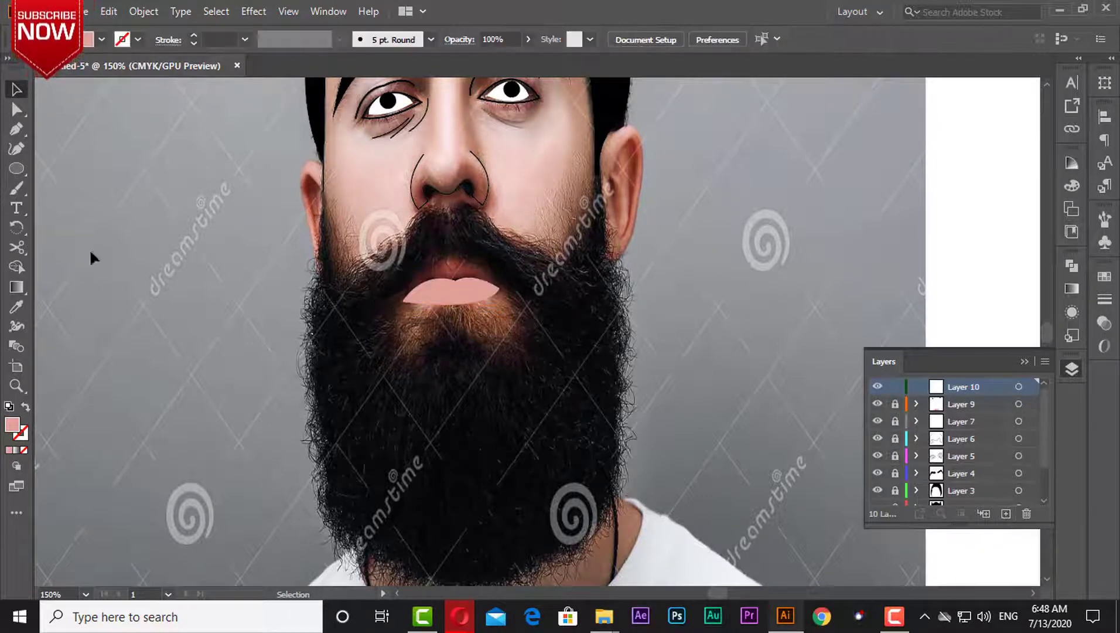
left_click(403, 302)
left_click(499, 288)
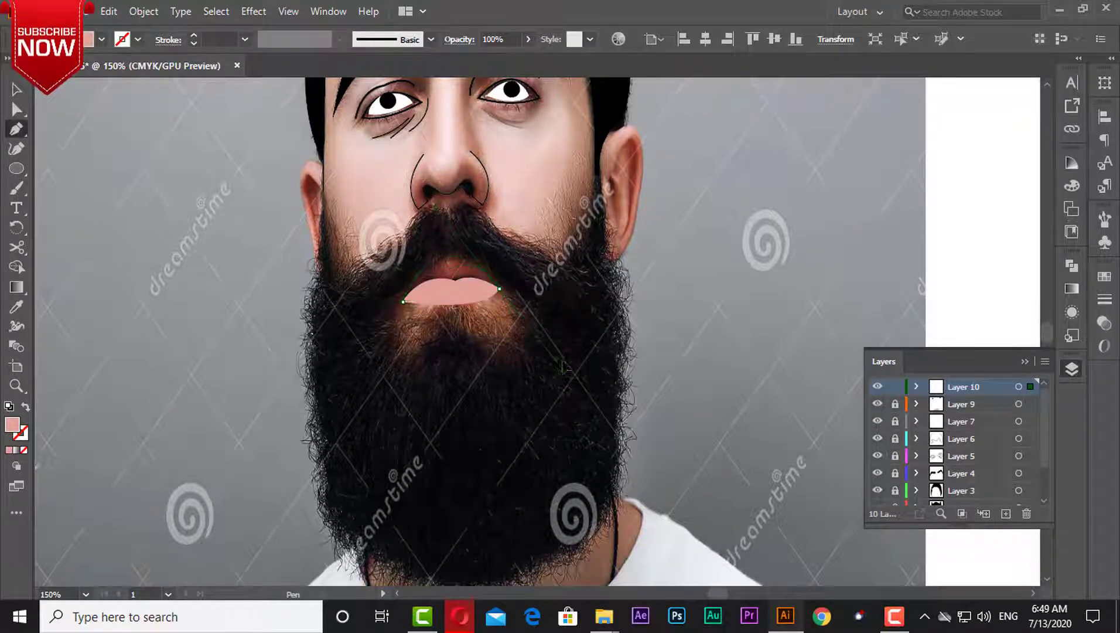
left_click(457, 280)
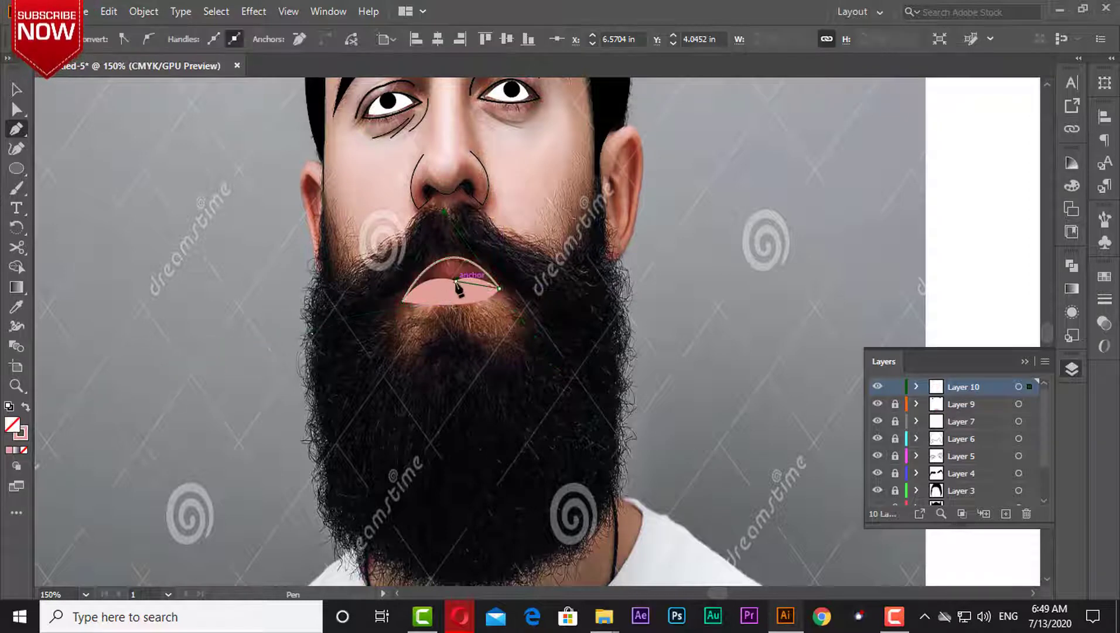
left_click(403, 302)
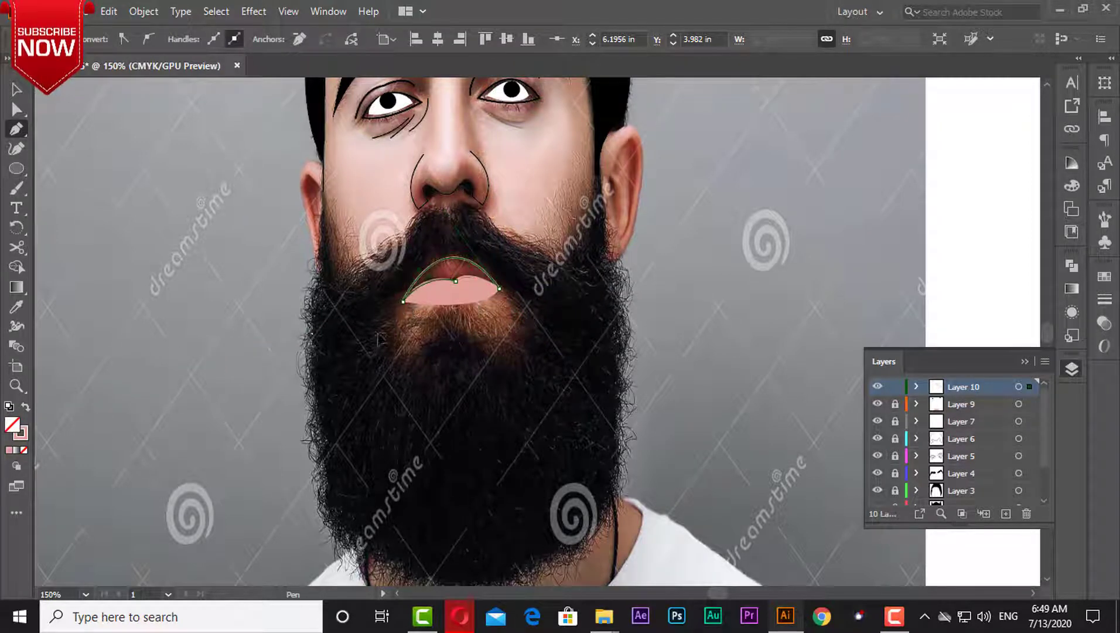
Give the upper lip no outline and a dark red fill sampled from the image.
key("d")
left_click(14, 427)
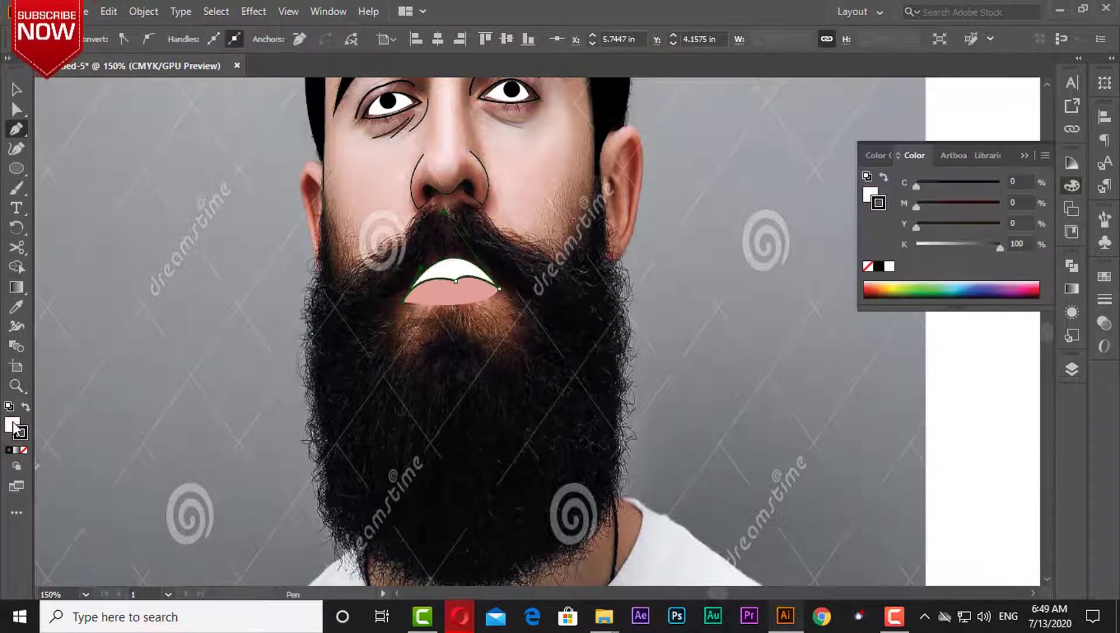
left_click(17, 307)
left_click(443, 289)
key("v")
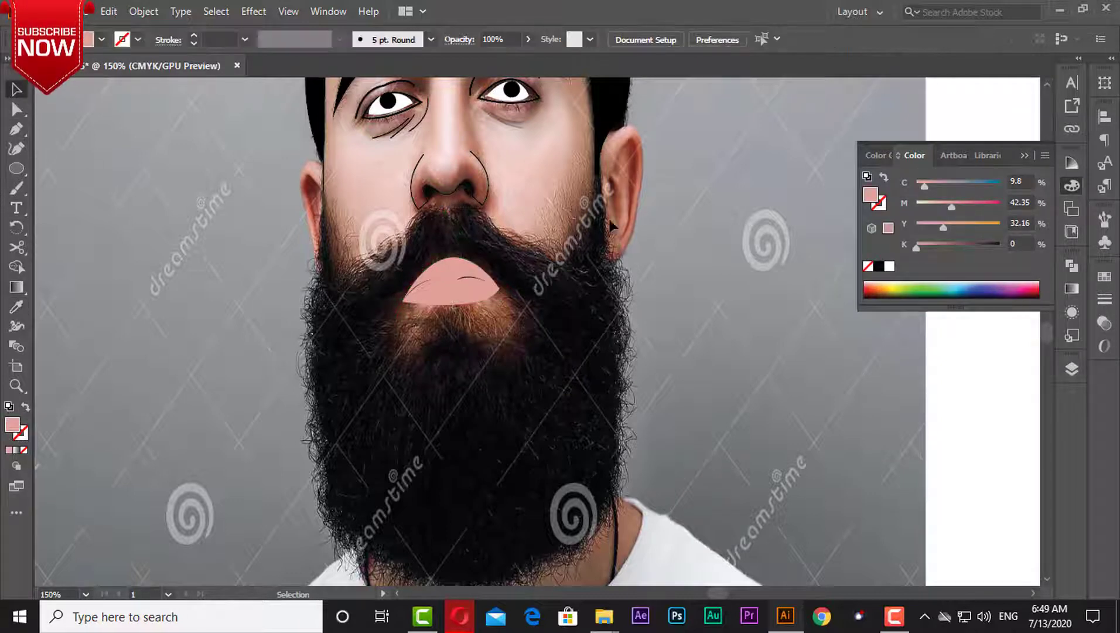
left_click(901, 203)
left_click(452, 270)
left_click(17, 307)
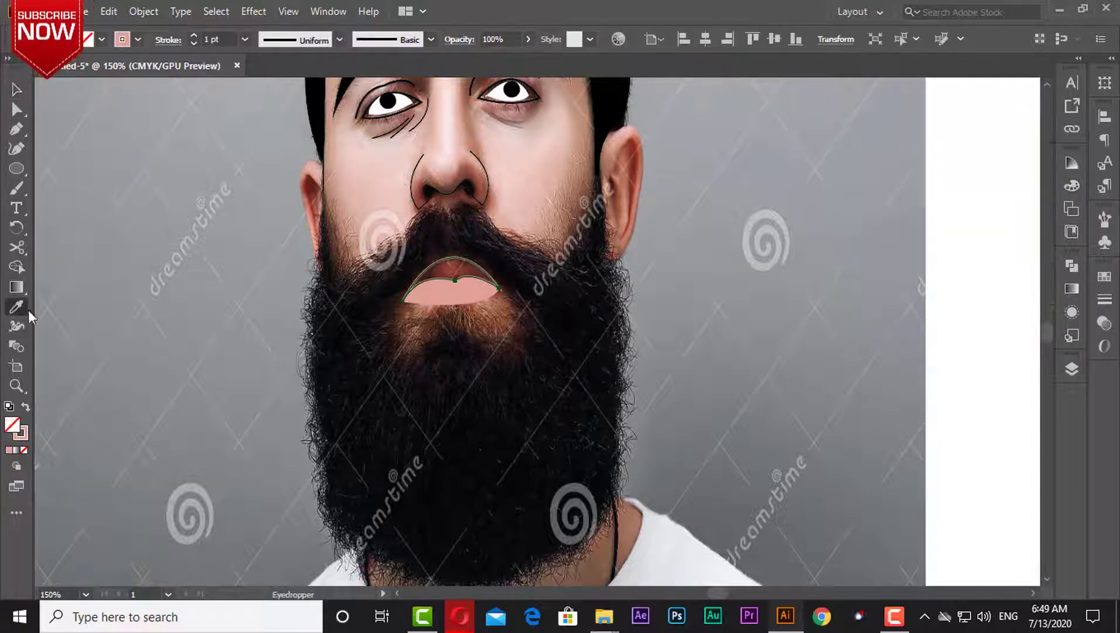
left_click(115, 136)
key("v")
Show the black beard (Layer 2) and the pink skin (Layer 8) again.
left_click(1072, 368)
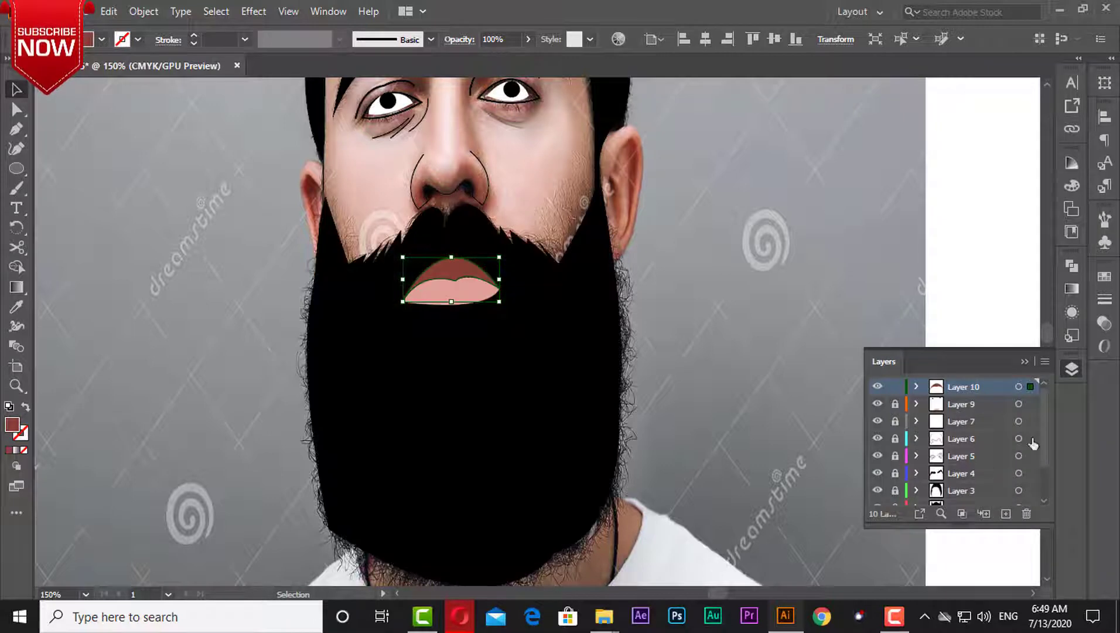
scroll(949, 445, "down", 2)
left_click(877, 480)
scroll(563, 187, "up", 3)
scroll(676, 286, "up", 2)
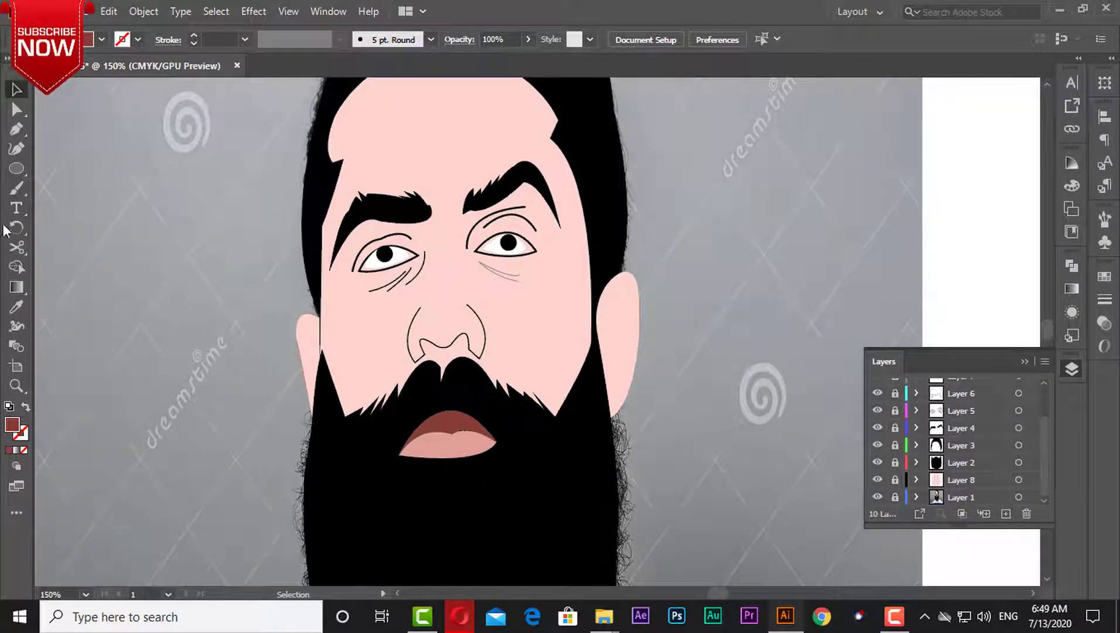
Paintbrush thin red strokes along the outer and inner curves of both ears.
key("b")
key("shift+x")
left_click(172, 219)
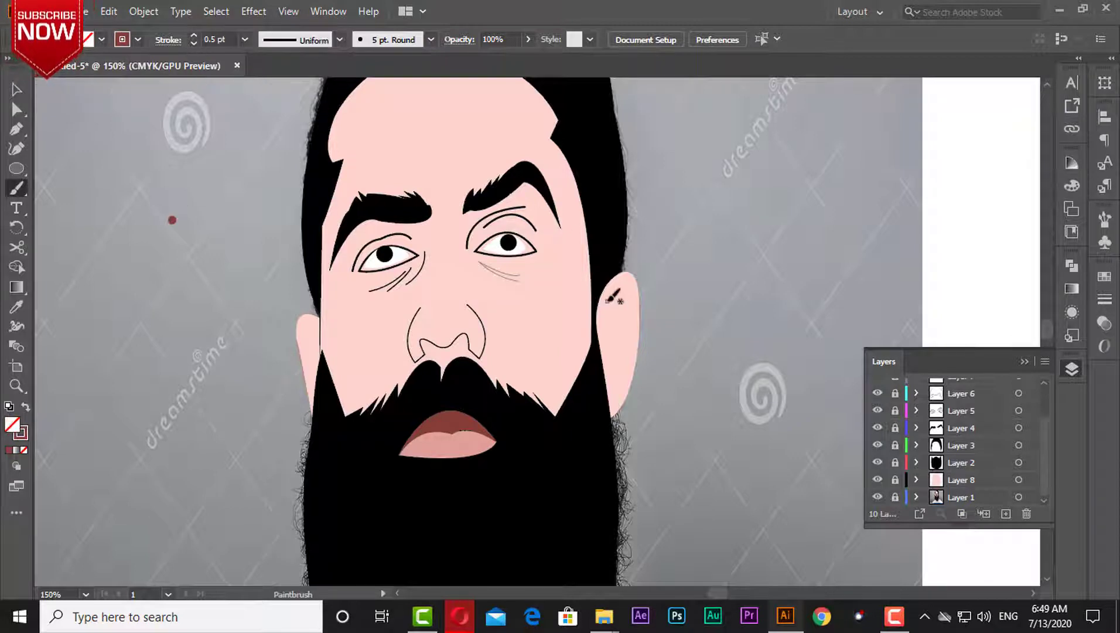
left_click_drag(633, 292, 618, 393)
left_click_drag(621, 314, 613, 354)
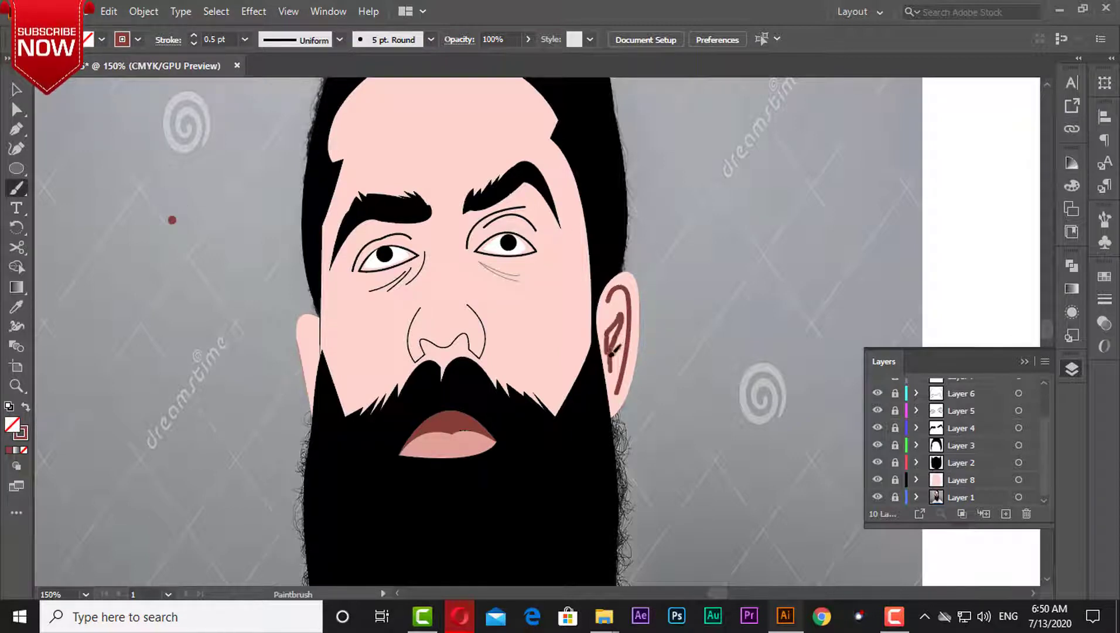
left_click_drag(313, 321, 315, 380)
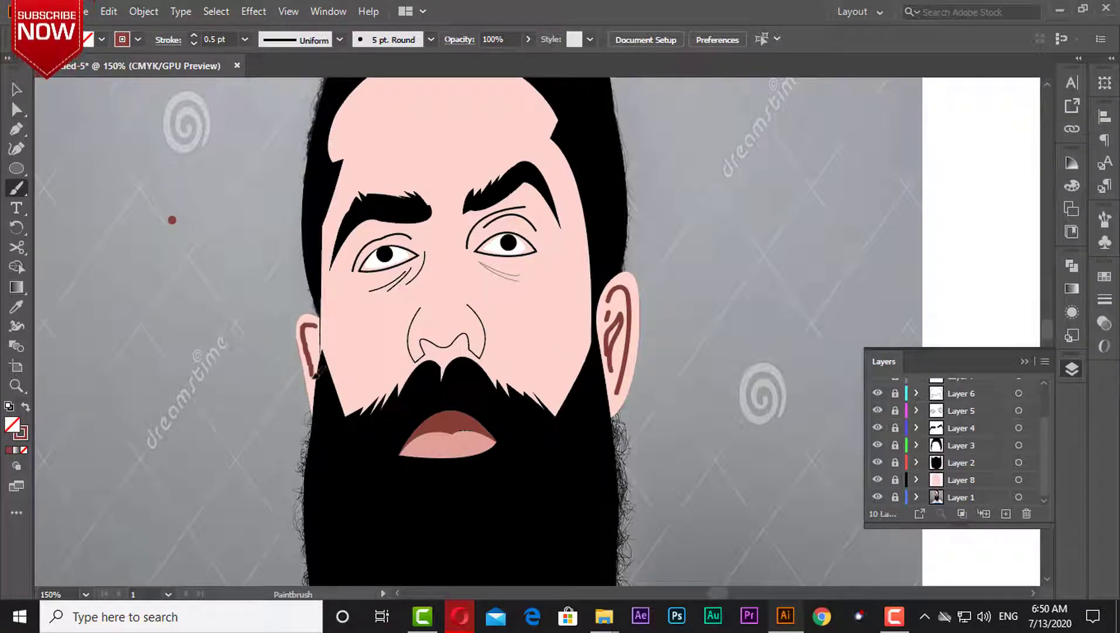
Pan down toward the beard and add a new layer for neck shading.
left_click_drag(580, 174, 562, 297)
left_click_drag(504, 580, 457, 312)
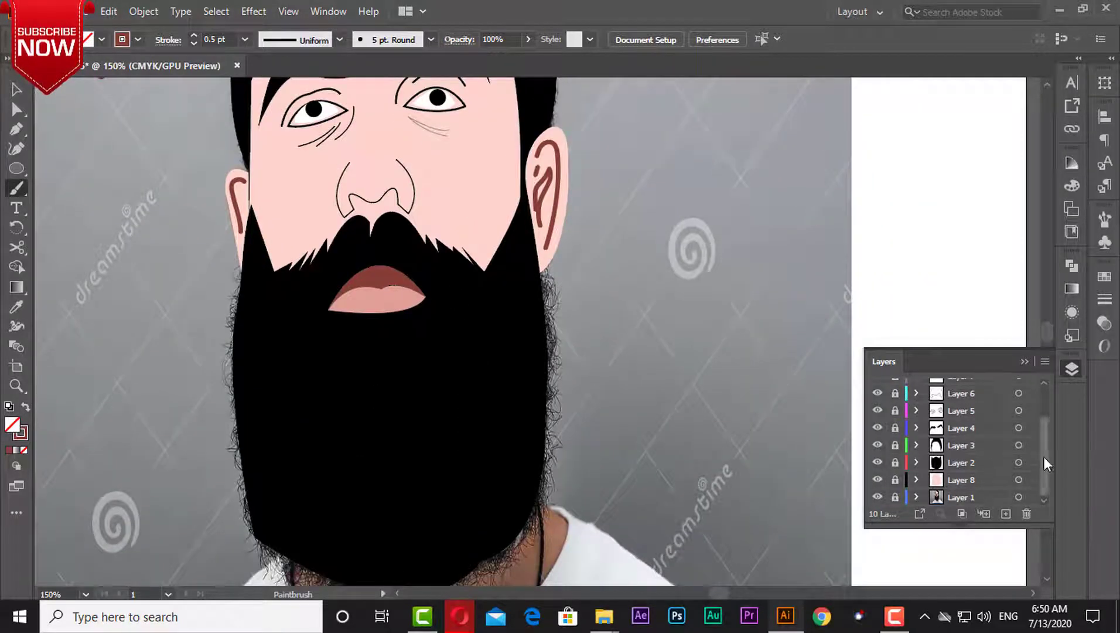
scroll(1045, 445, "up", 3)
left_click(1006, 514)
Paint reddish-brown strokes where the ear meets the beard and down the right beard edge.
key("ctrl+plus")
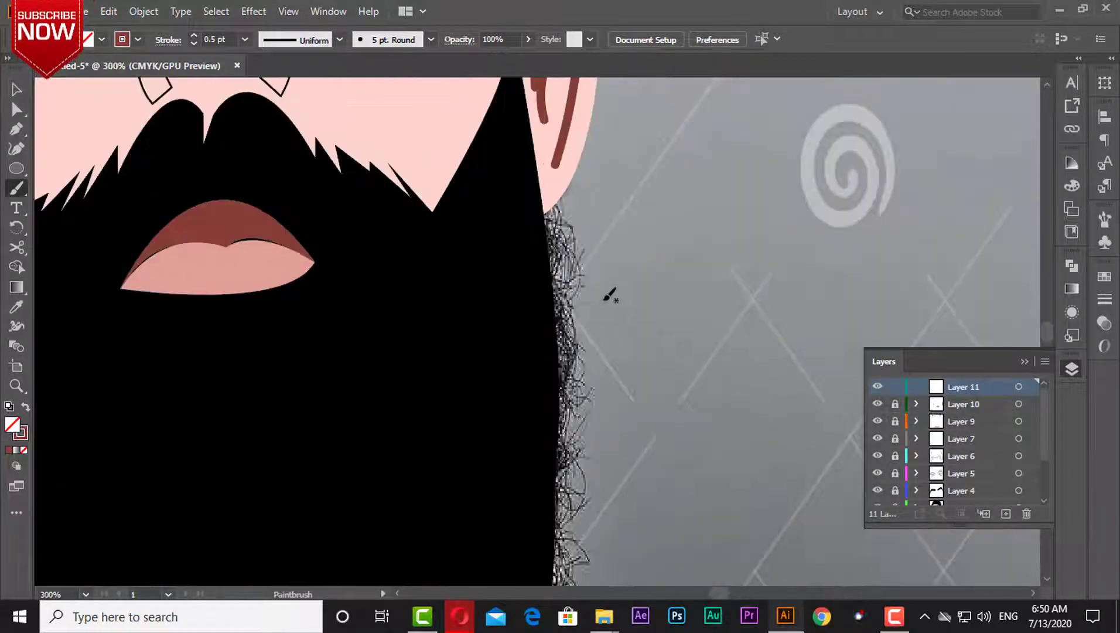
mouse_move(536, 170)
left_mouse_down()
mouse_move(557, 261)
mouse_move(564, 202)
left_mouse_up()
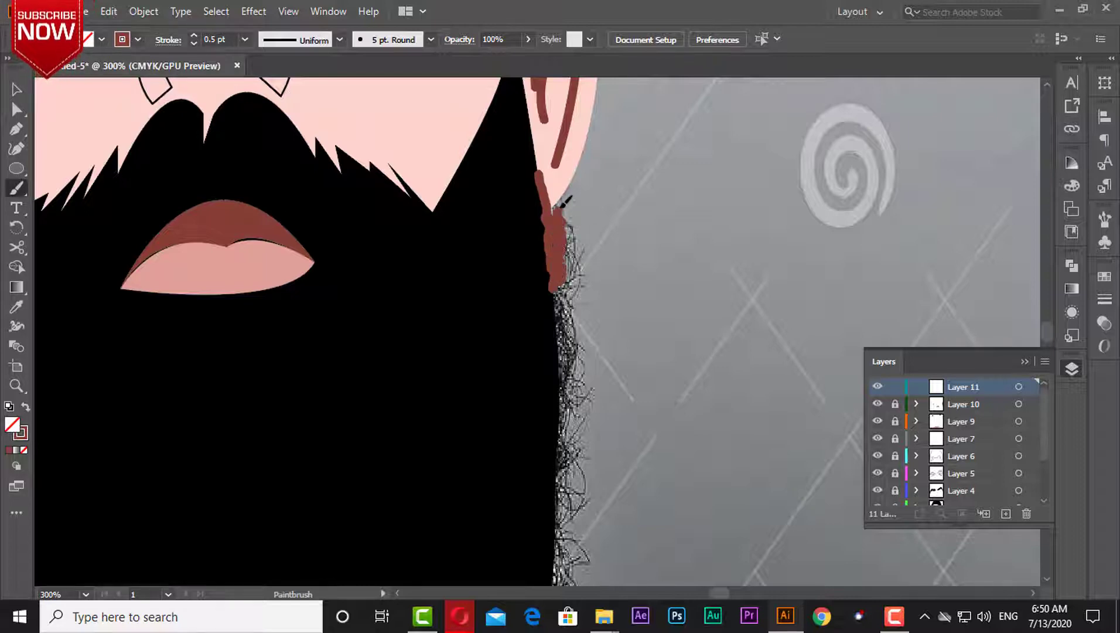
left_click_drag(557, 290, 558, 389)
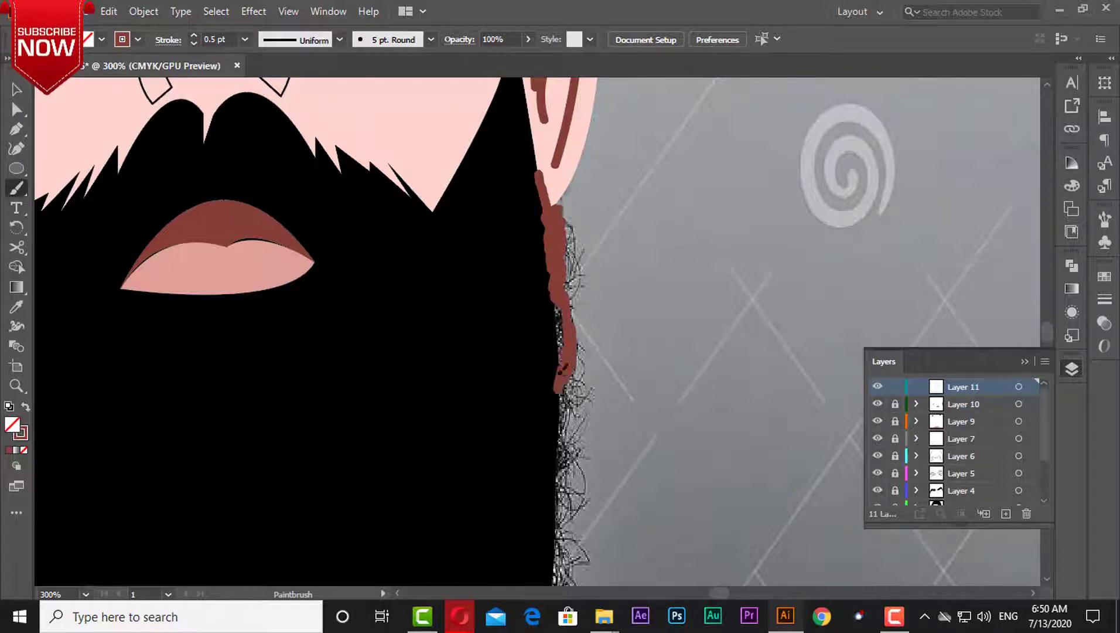
scroll(545, 246, "down", 5)
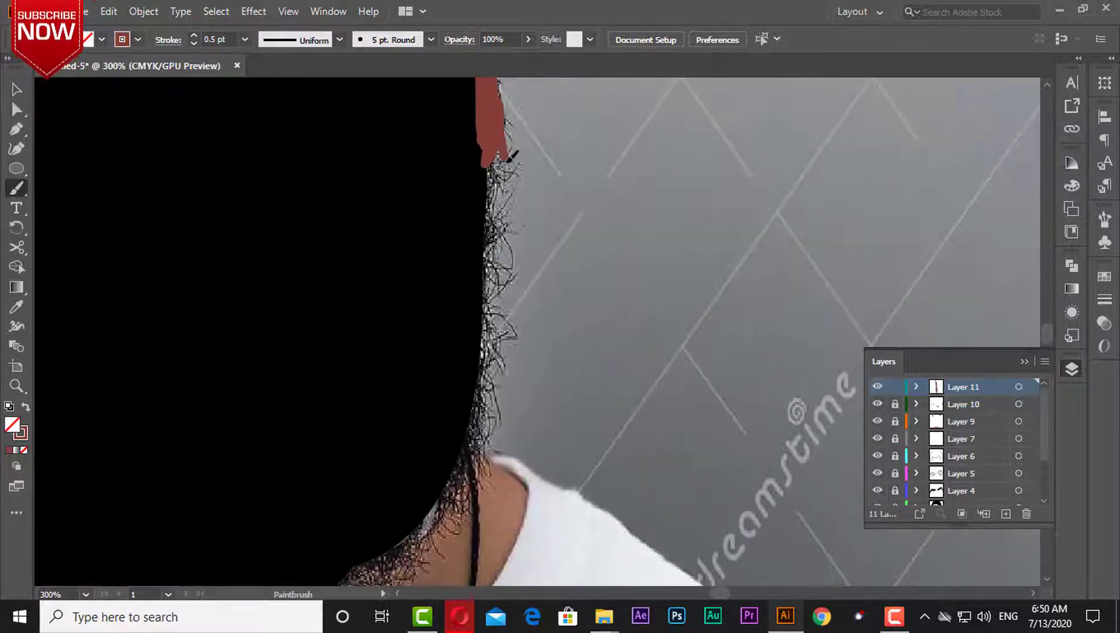
mouse_move(488, 258)
left_mouse_down()
mouse_move(498, 152)
mouse_move(471, 202)
mouse_move(487, 144)
left_mouse_up()
scroll(495, 222, "down", 3)
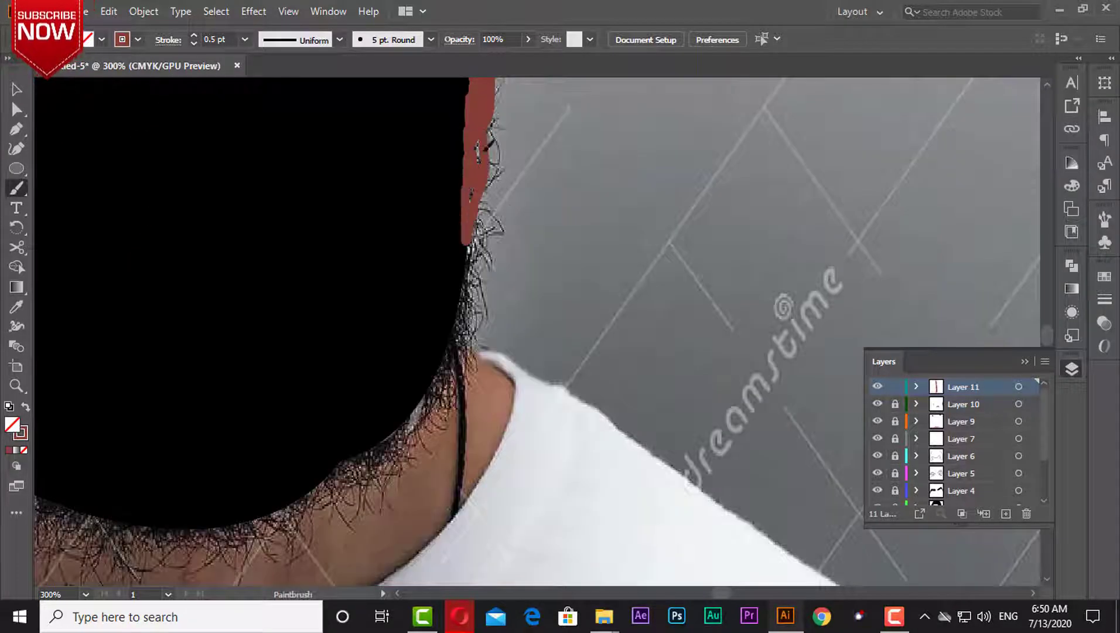
scroll(476, 199, "down", 4)
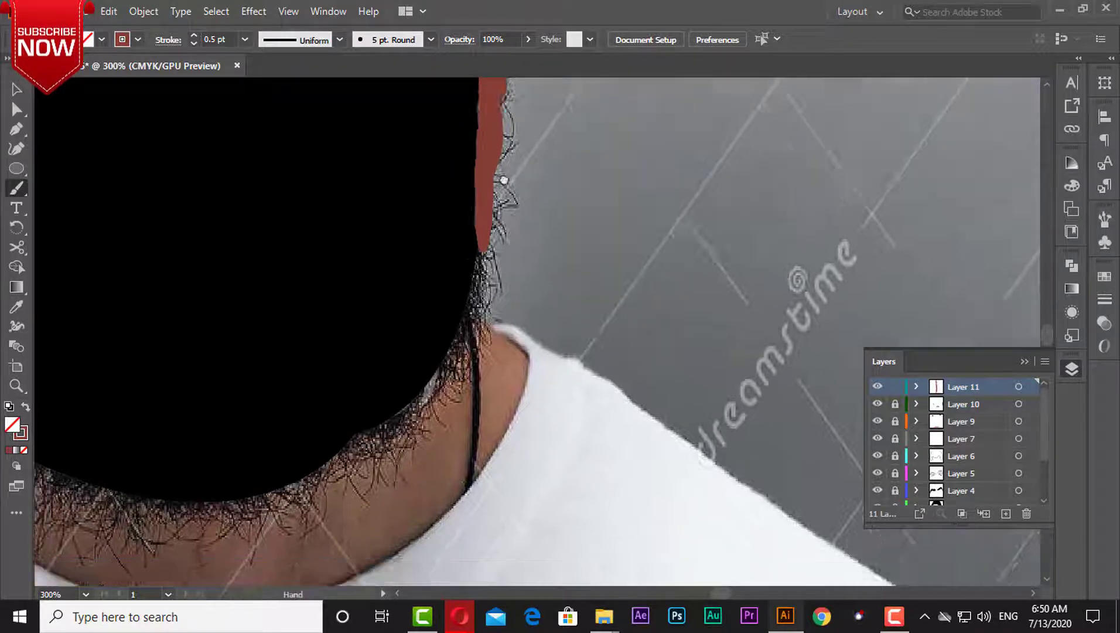
Paint reddish-brown shading down the neck and along the underside of the beard.
mouse_move(551, 126)
left_mouse_down()
mouse_move(558, 169)
mouse_move(530, 223)
left_mouse_up()
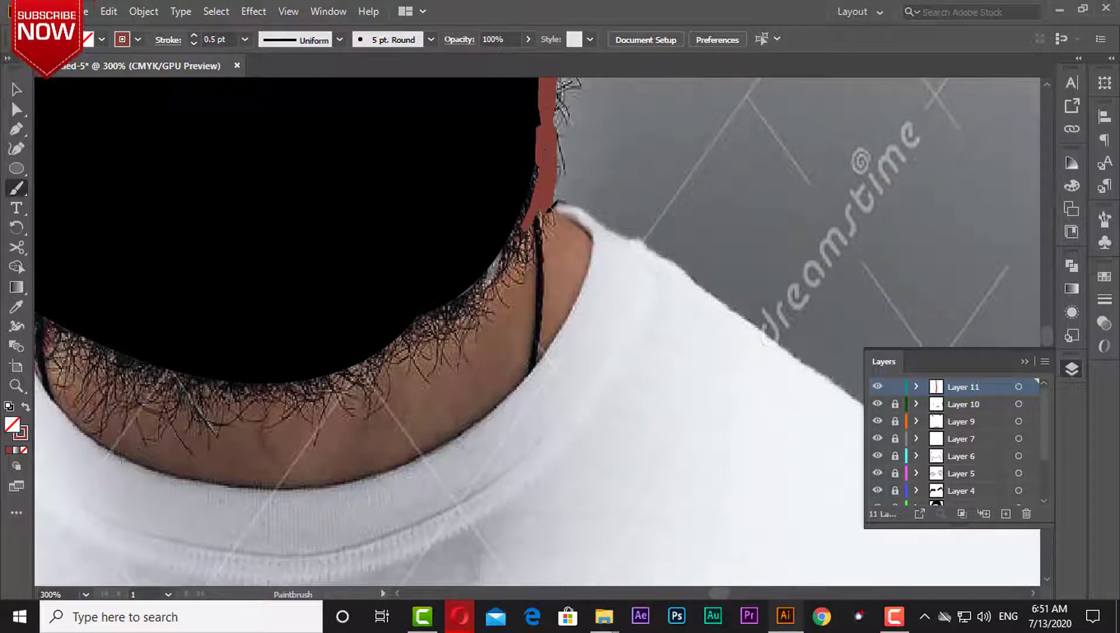
scroll(587, 207, "down", 2)
scroll(587, 207, "left", 4)
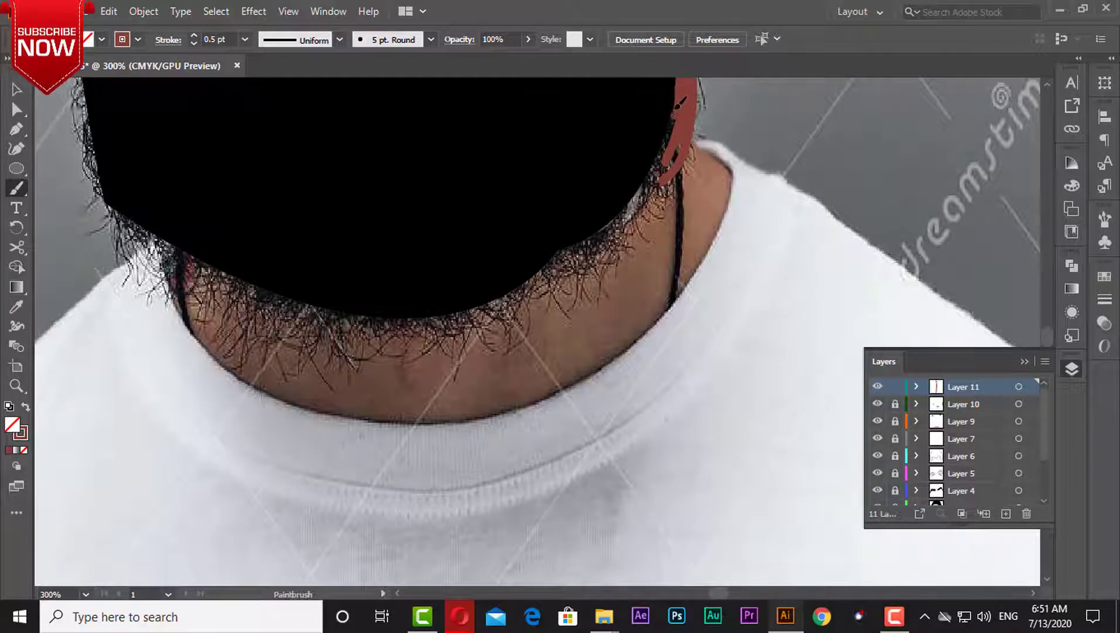
mouse_move(668, 153)
left_mouse_down()
mouse_move(630, 217)
mouse_move(560, 270)
mouse_move(473, 323)
mouse_move(390, 339)
left_mouse_up()
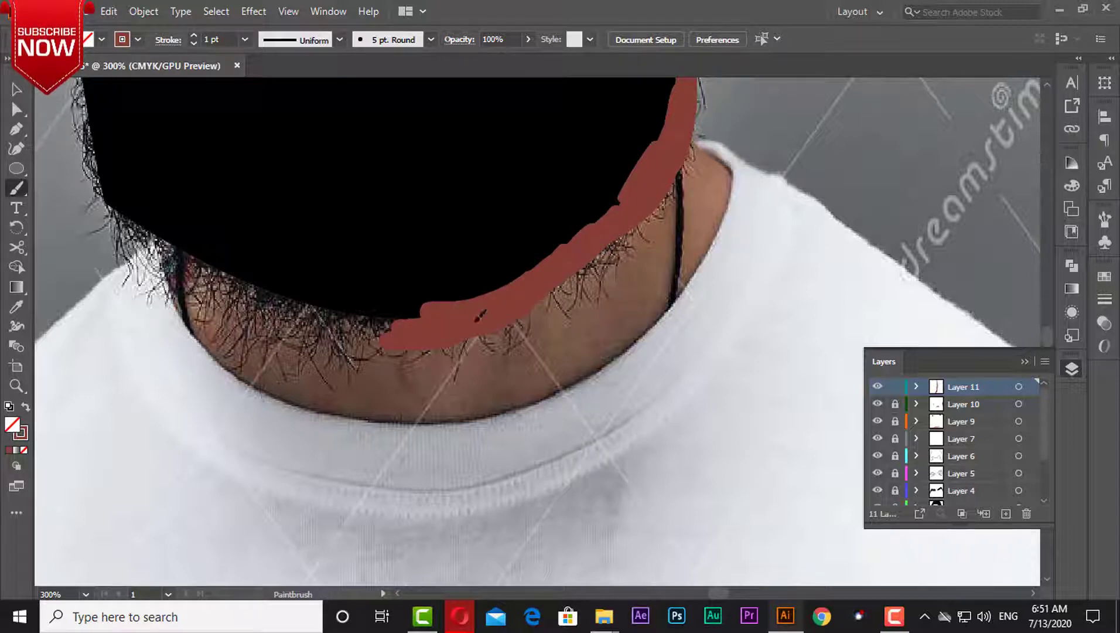
mouse_move(111, 196)
left_mouse_down()
mouse_move(149, 234)
mouse_move(422, 316)
mouse_move(360, 321)
mouse_move(258, 287)
left_mouse_up()
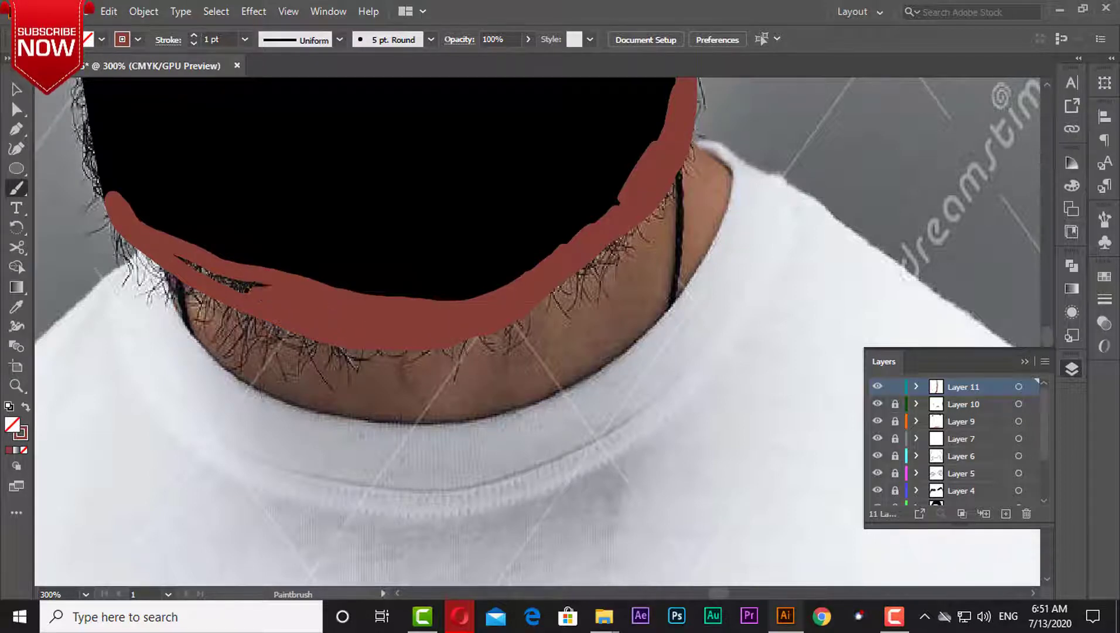
Paint the beard edge along the left cheek, joining it to the jaw line.
left_click_drag(182, 253, 460, 478)
mouse_move(358, 193)
left_mouse_down()
mouse_move(335, 271)
mouse_move(375, 410)
left_mouse_up()
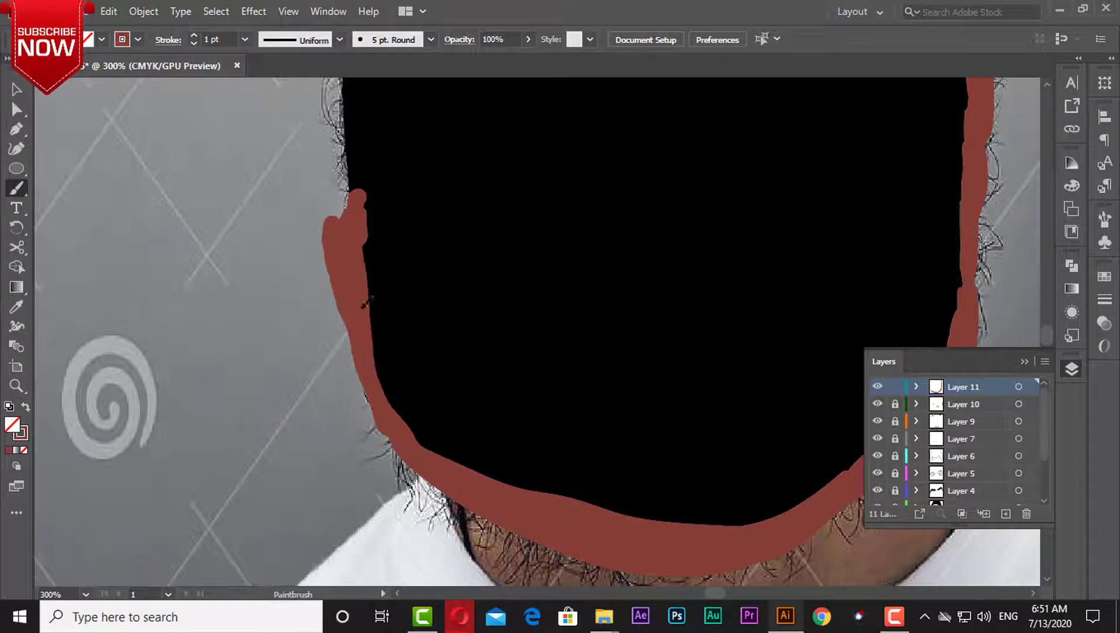
mouse_move(340, 230)
left_mouse_down()
mouse_move(348, 409)
mouse_move(375, 239)
left_mouse_up()
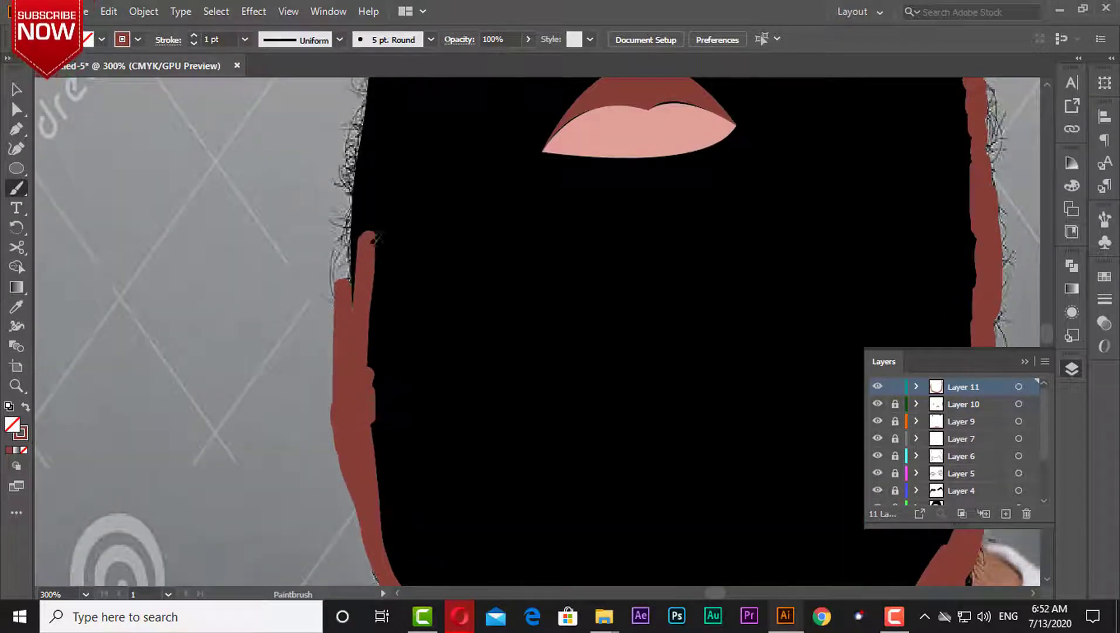
left_click_drag(363, 360, 386, 504)
mouse_move(375, 440)
left_mouse_down()
mouse_move(381, 270)
mouse_move(398, 176)
left_mouse_up()
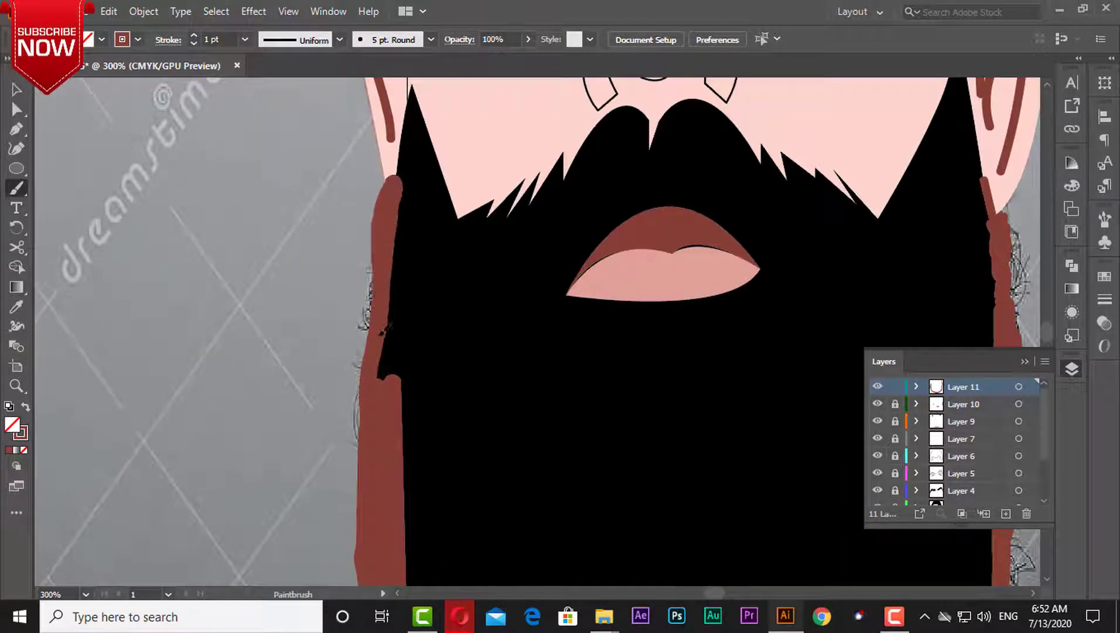
Select all beard outline strokes and recolour them with the beard's black.
key("v")
key("ctrl+minus")
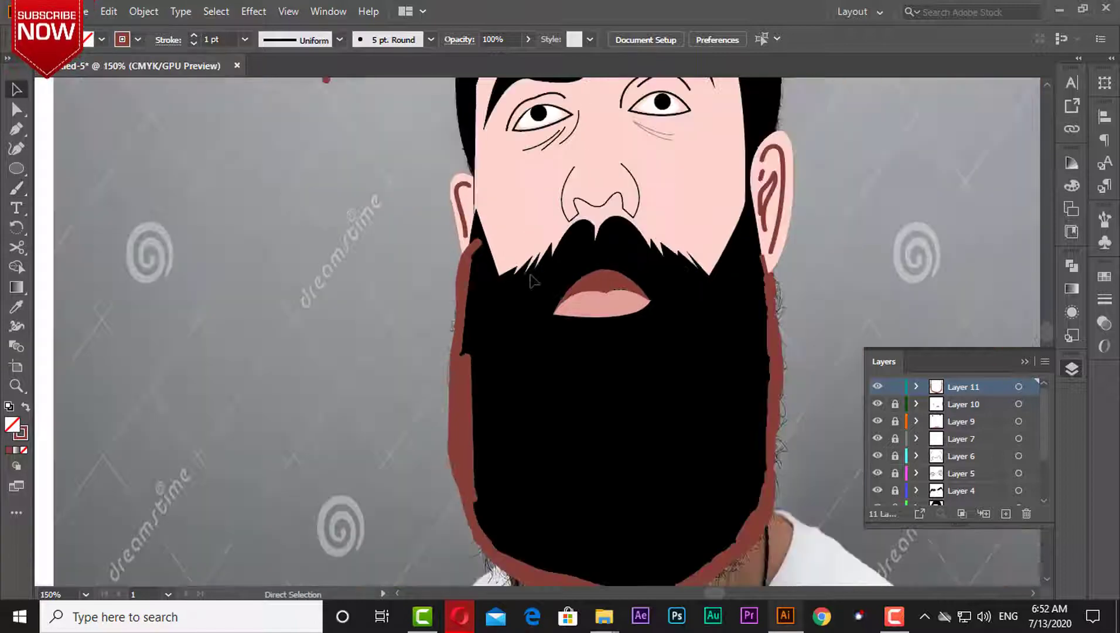
key("ctrl+a")
key("i")
left_click(508, 382)
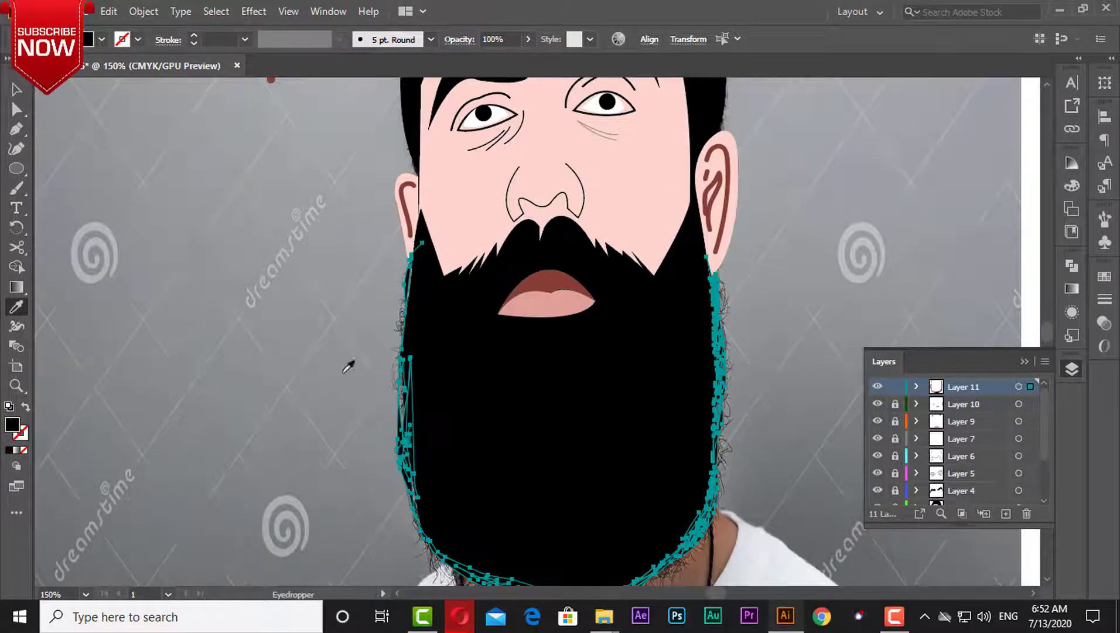
key("v")
Deselect the strokes and hide Layer 8 to reveal the photo face.
scroll(410, 410, "down", 3)
scroll(501, 538, "up", 2)
scroll(501, 538, "right", 3)
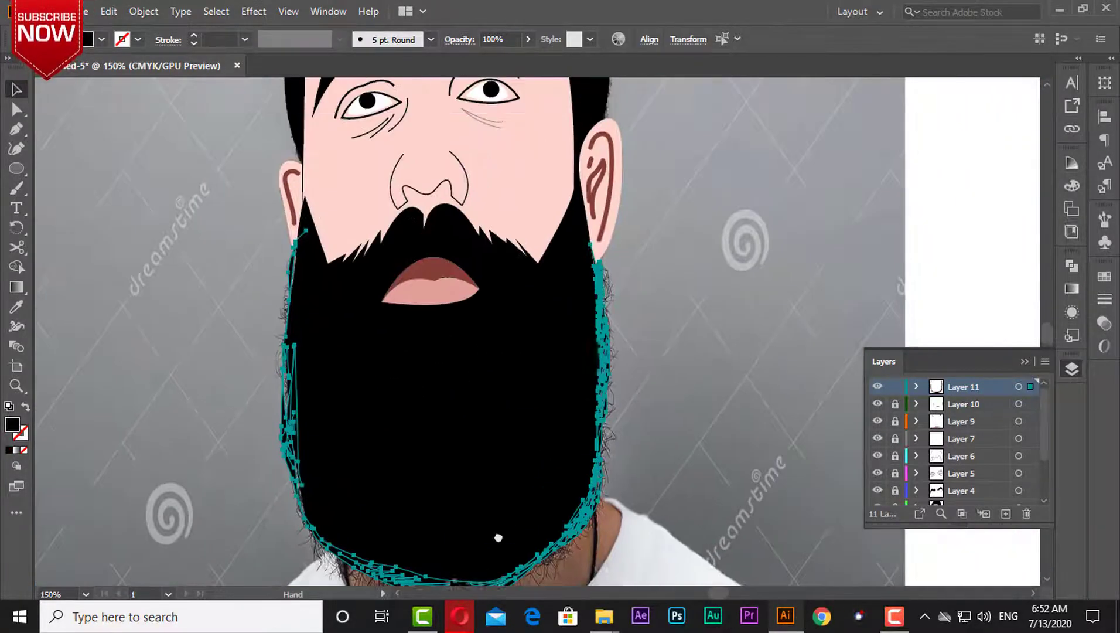
left_click(559, 463)
scroll(543, 355, "up", 3)
scroll(533, 445, "up", 1)
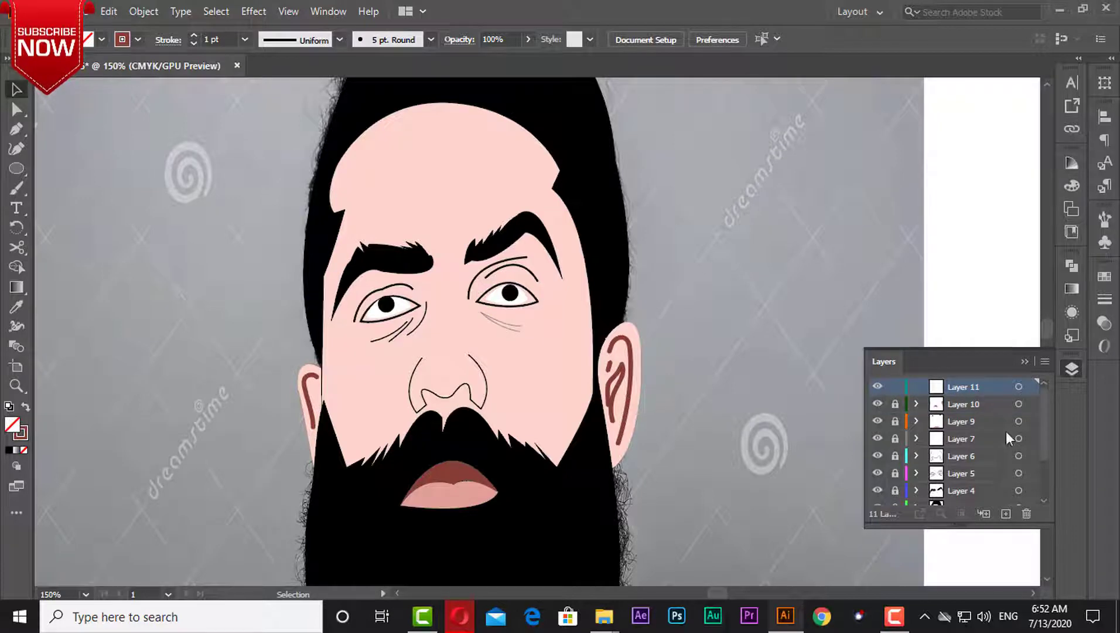
scroll(1006, 432, "down", 5)
left_click(877, 479)
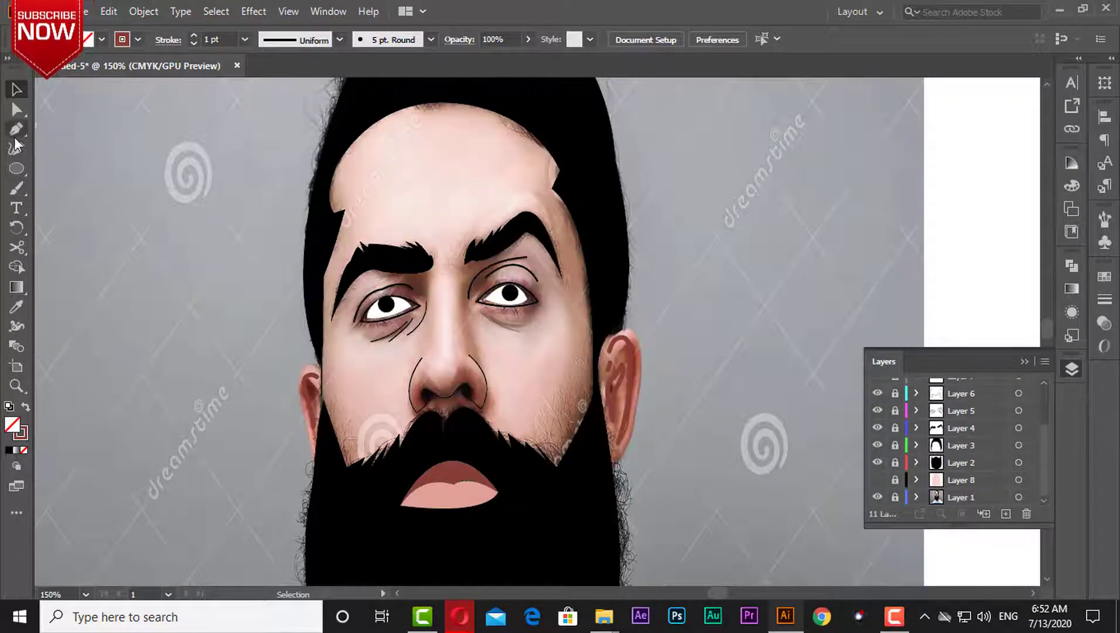
Pencil-draw a filled shading path beside the nose in sampled brown, then undo it.
key("n")
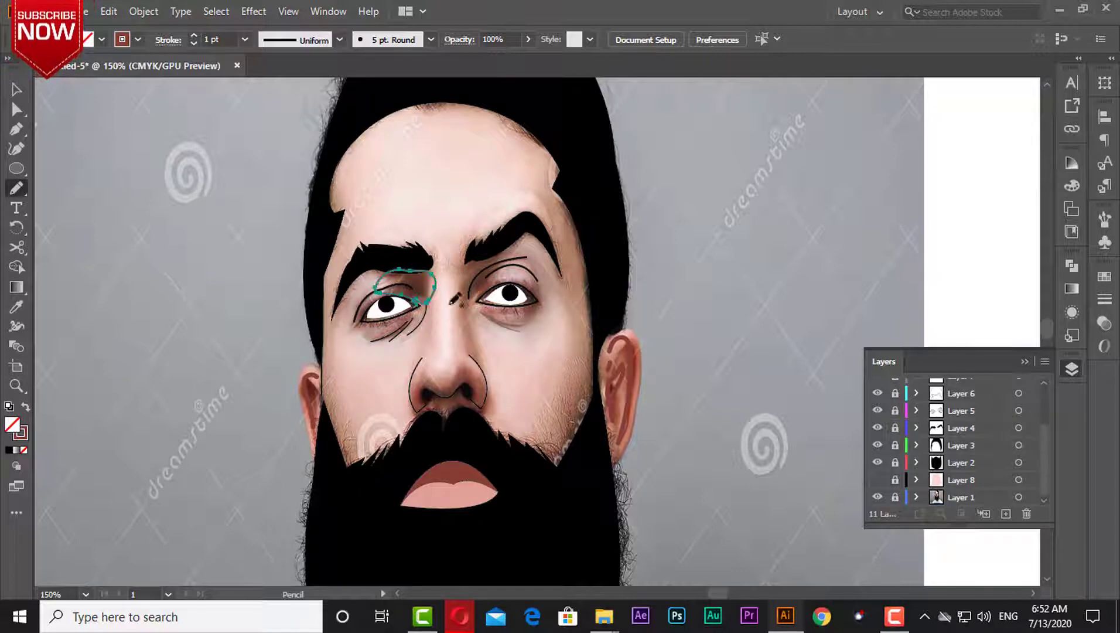
key("shift+x")
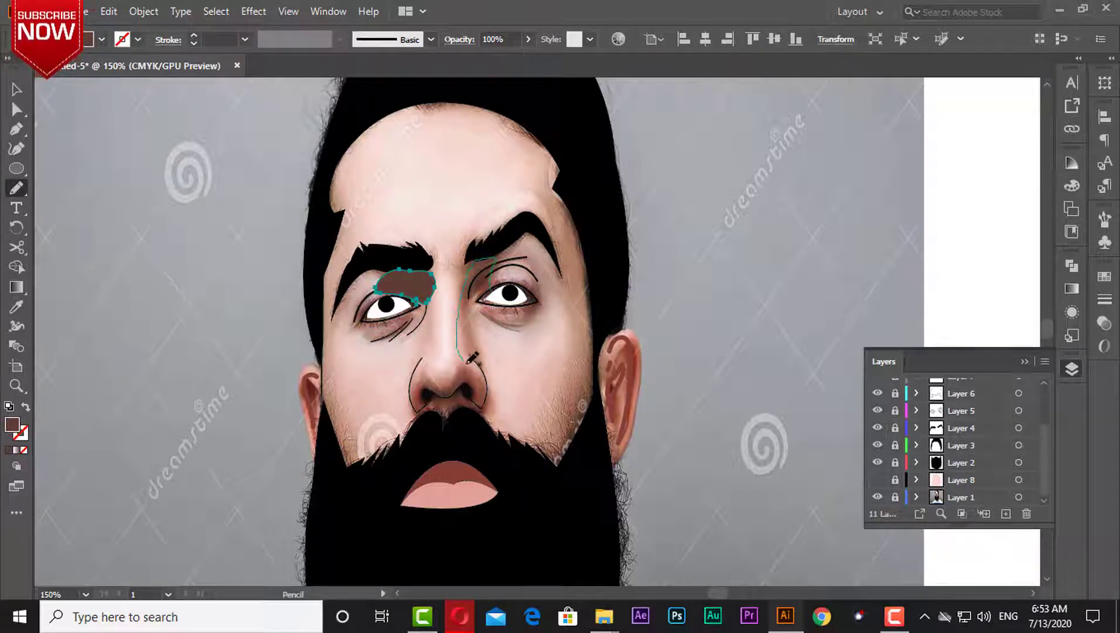
left_click(473, 309, "ctrl")
key("i")
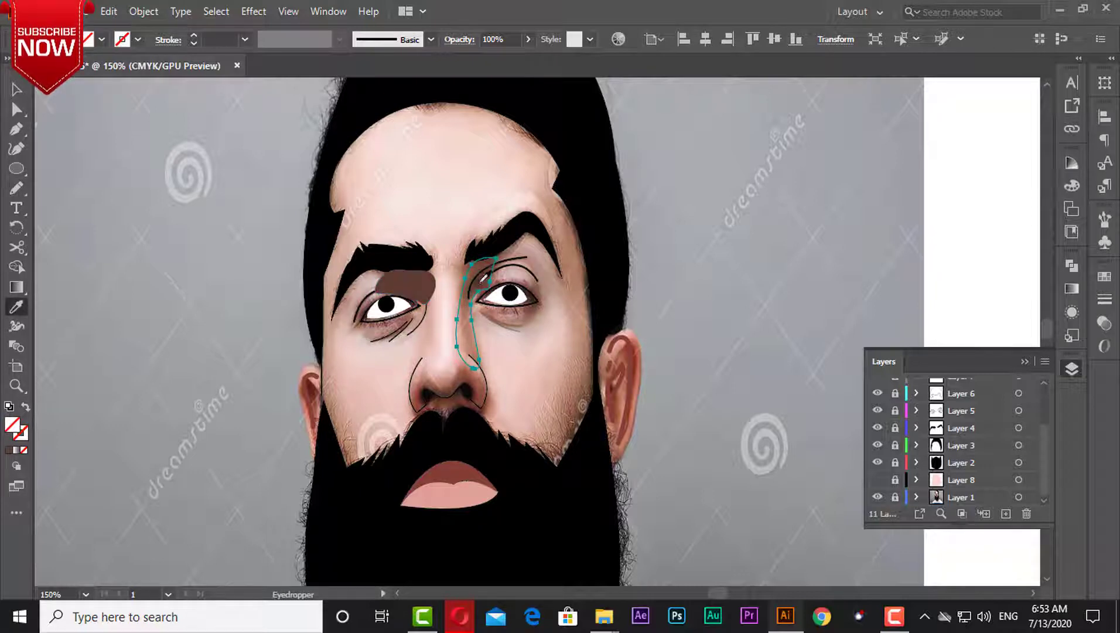
left_click(481, 283)
left_click(22, 192)
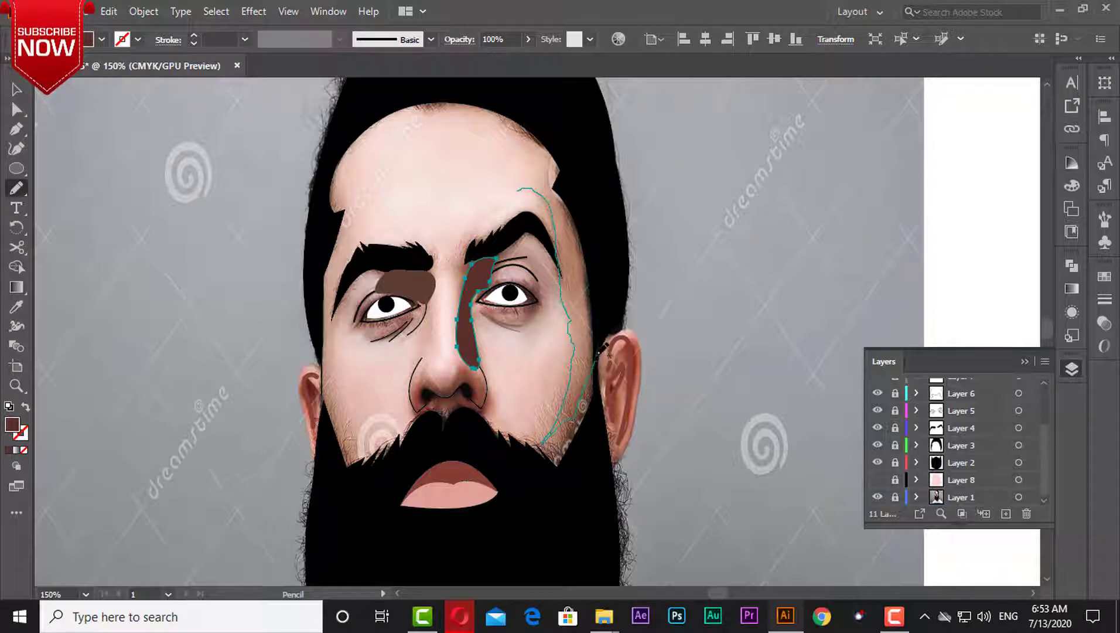
key("ctrl+z")
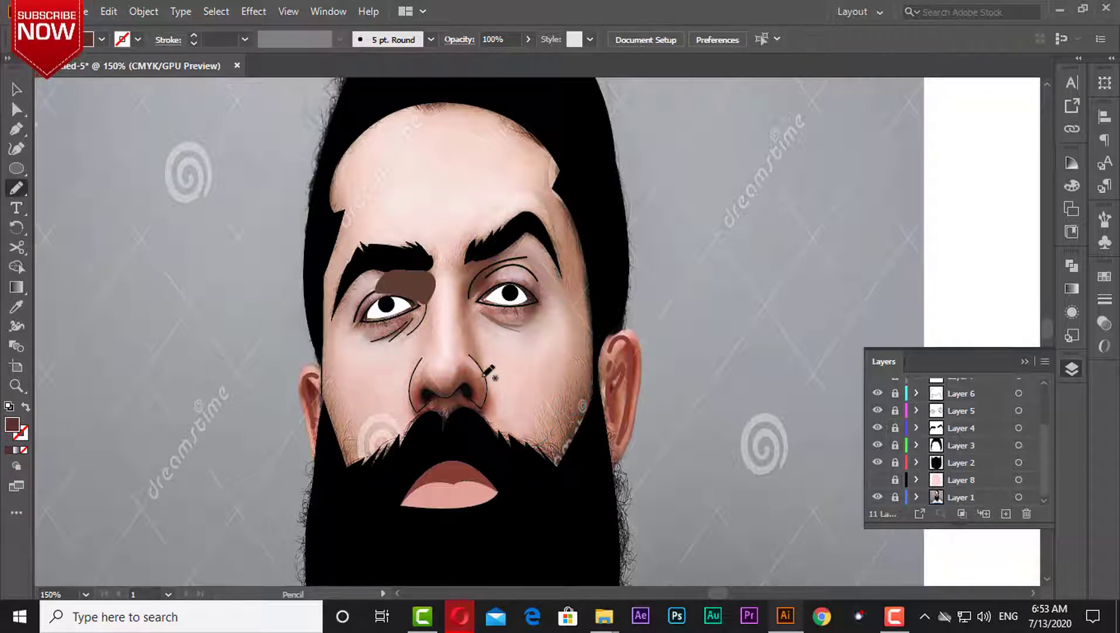
Add brown shading beside the nose and a dark brown eyelid shadow over the right eye.
left_click_drag(488, 368, 483, 369)
key("i")
left_click(479, 335)
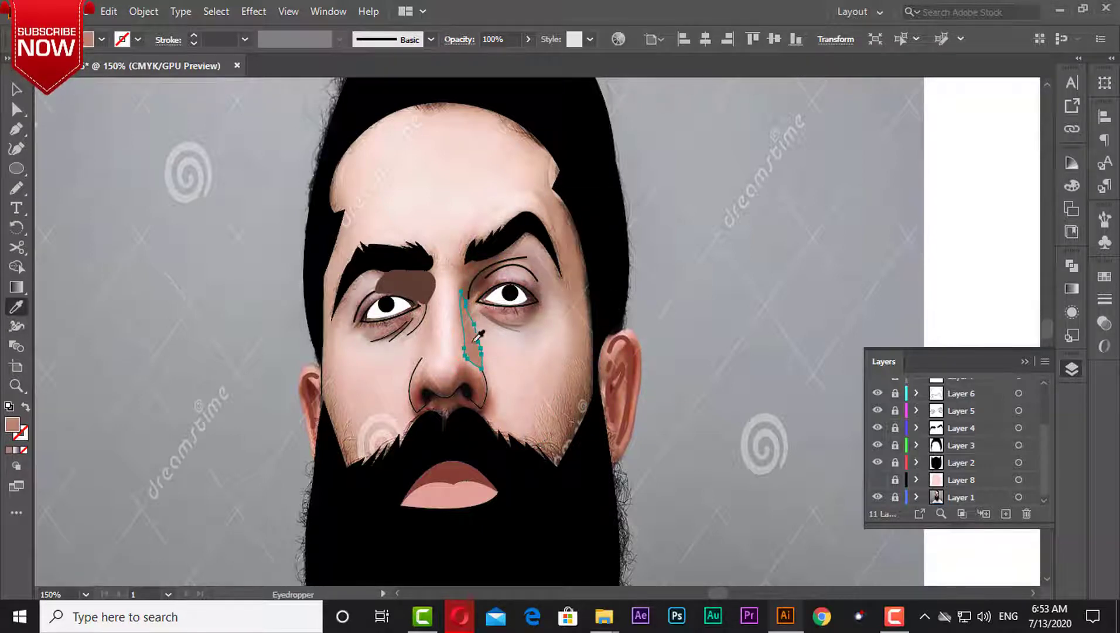
left_click(17, 187)
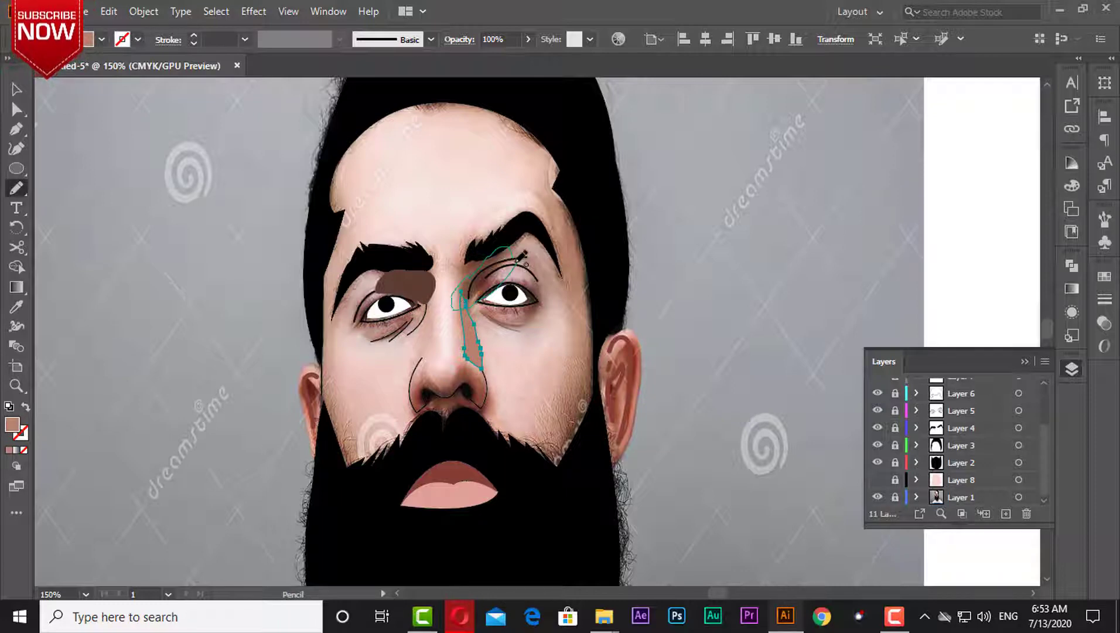
left_click_drag(525, 255, 516, 253)
key("i")
left_click(404, 282)
key("n")
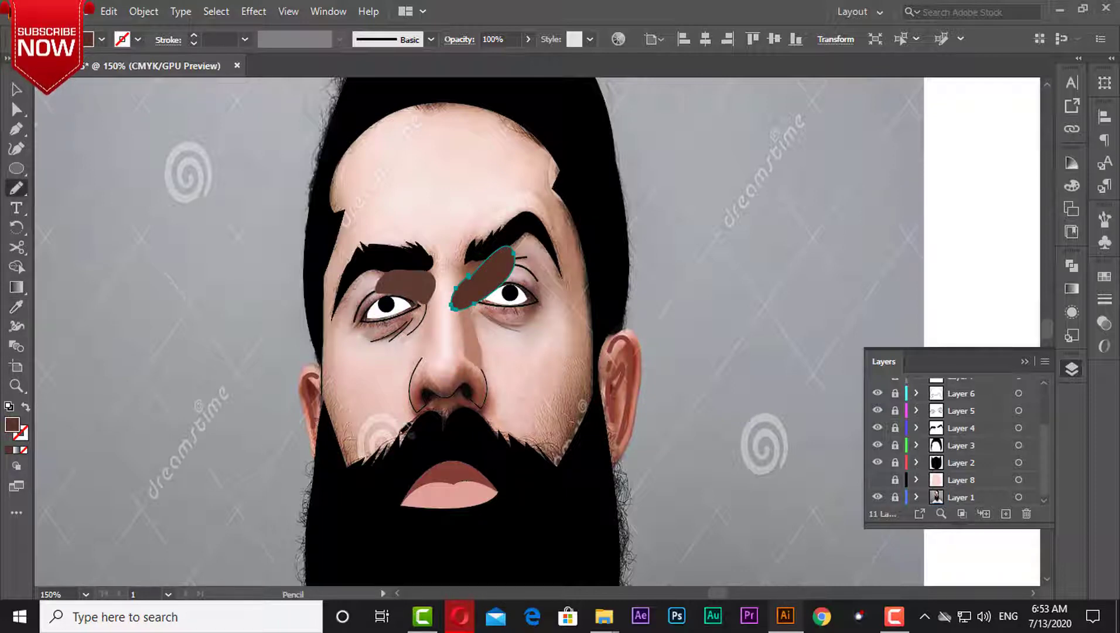
Add brown shadows under the left eye and down the right side of the face.
left_click_drag(421, 315, 354, 325)
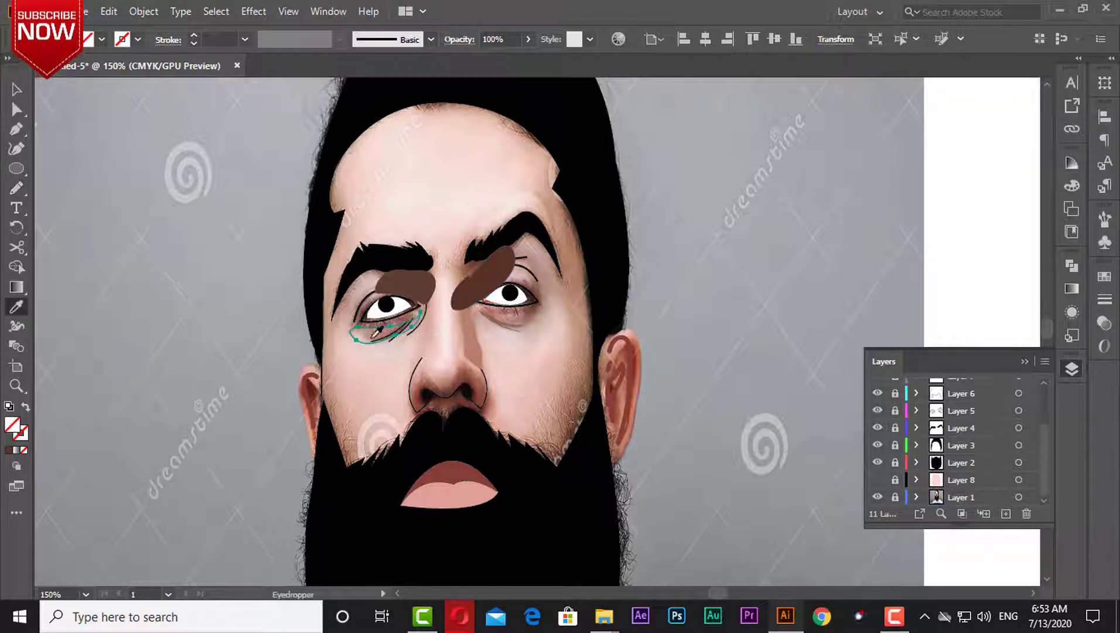
key("i")
left_click(382, 328)
left_click(16, 189)
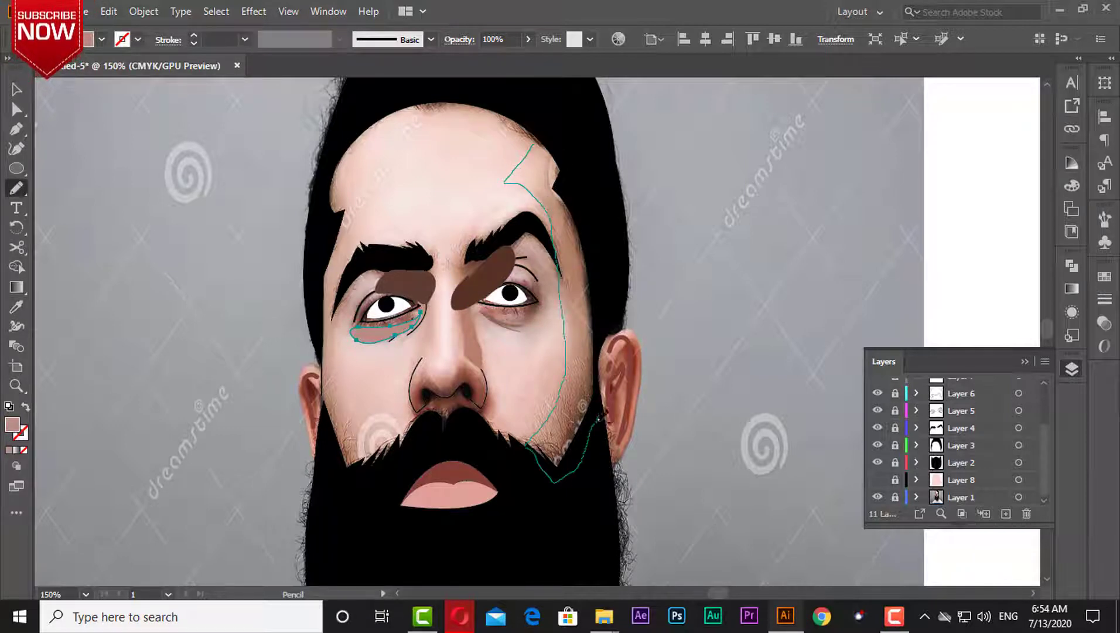
left_click_drag(604, 314, 545, 141)
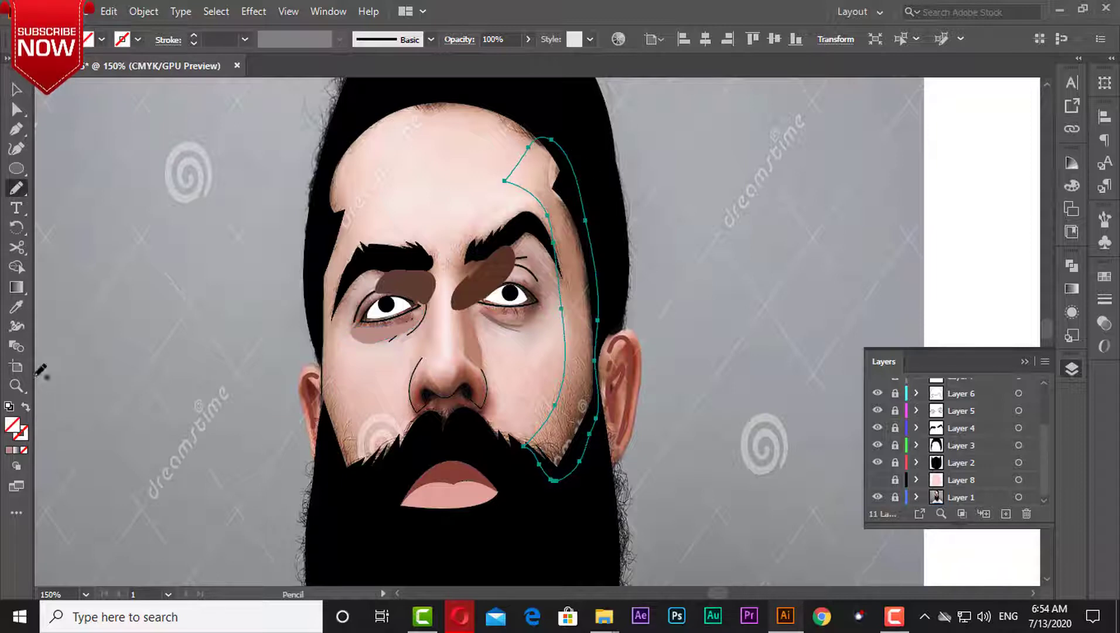
left_click(16, 307)
left_click(502, 405)
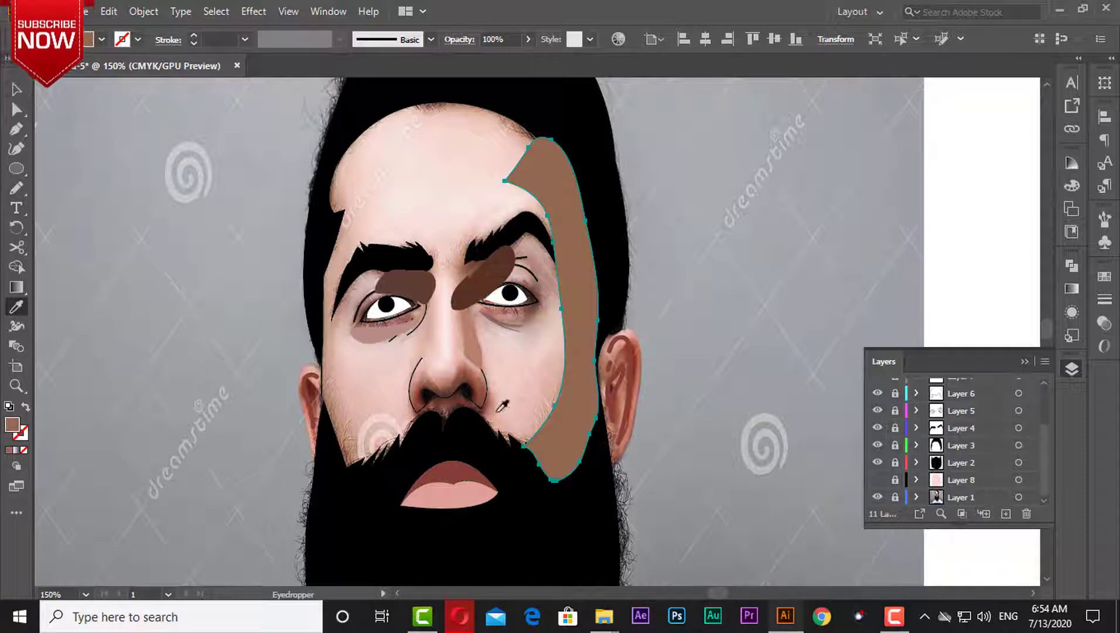
left_click(16, 188)
Shade the left side of the nose brown, show Layer 8, and delete the right-side face shade.
mouse_move(433, 364)
left_mouse_down()
mouse_move(418, 408)
mouse_move(469, 393)
mouse_move(477, 371)
mouse_move(423, 376)
left_mouse_up()
key("i")
left_click(525, 375)
key("v")
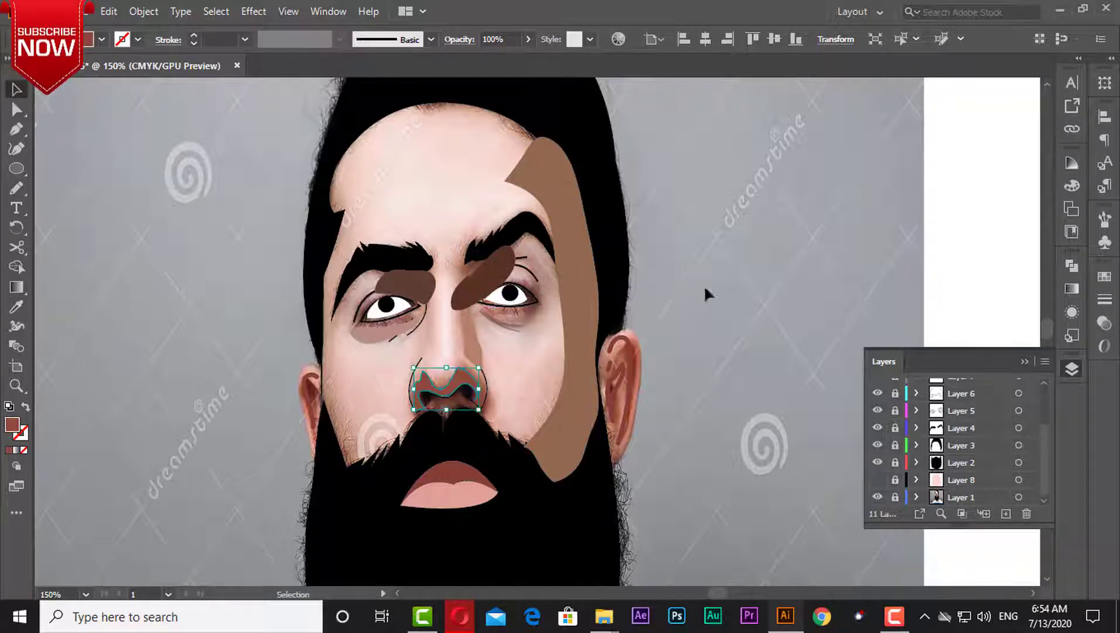
left_click(877, 479)
left_click(583, 288)
key("Delete")
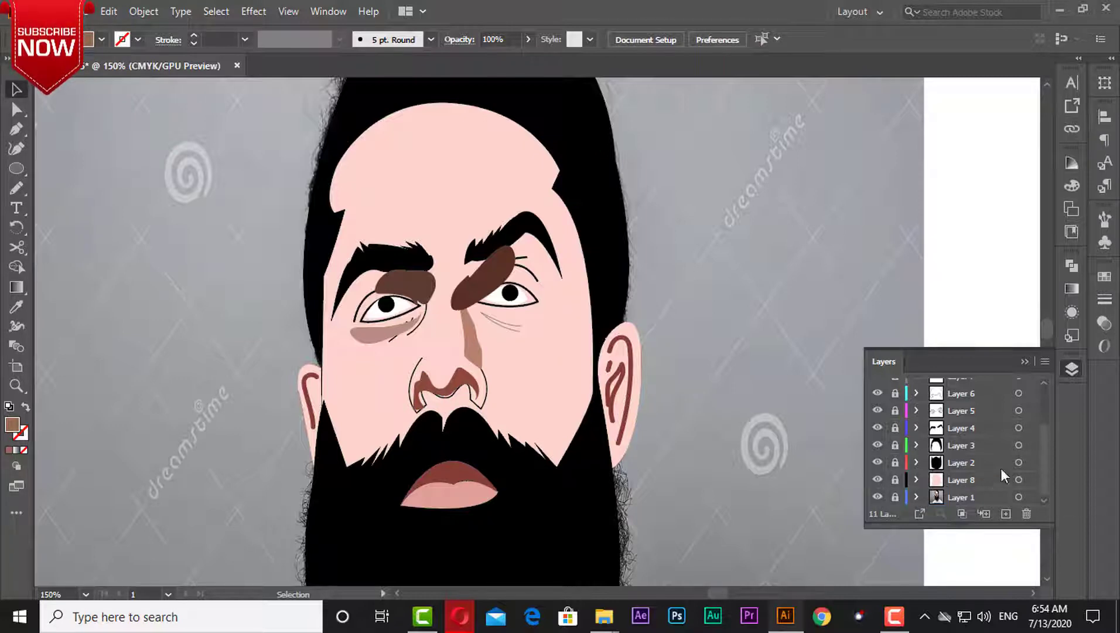
On a new layer, pen-draw the left nostril and fill it black.
left_click_drag(1044, 463, 1053, 377)
left_click(1005, 513)
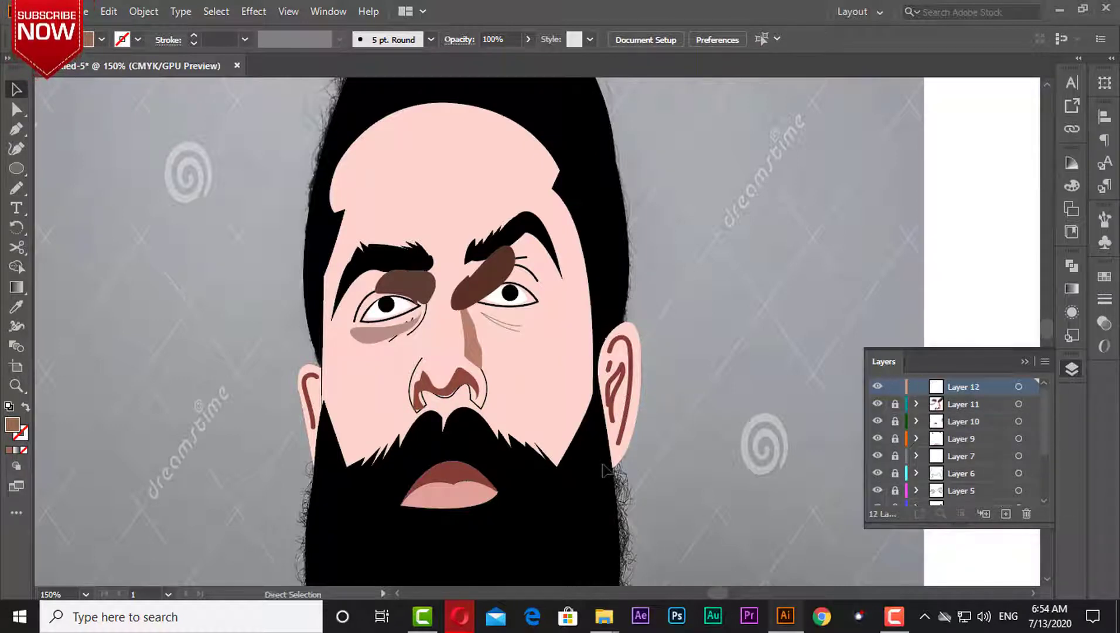
scroll(605, 467, "up", 2)
scroll(602, 462, "up", 2)
left_click(16, 128)
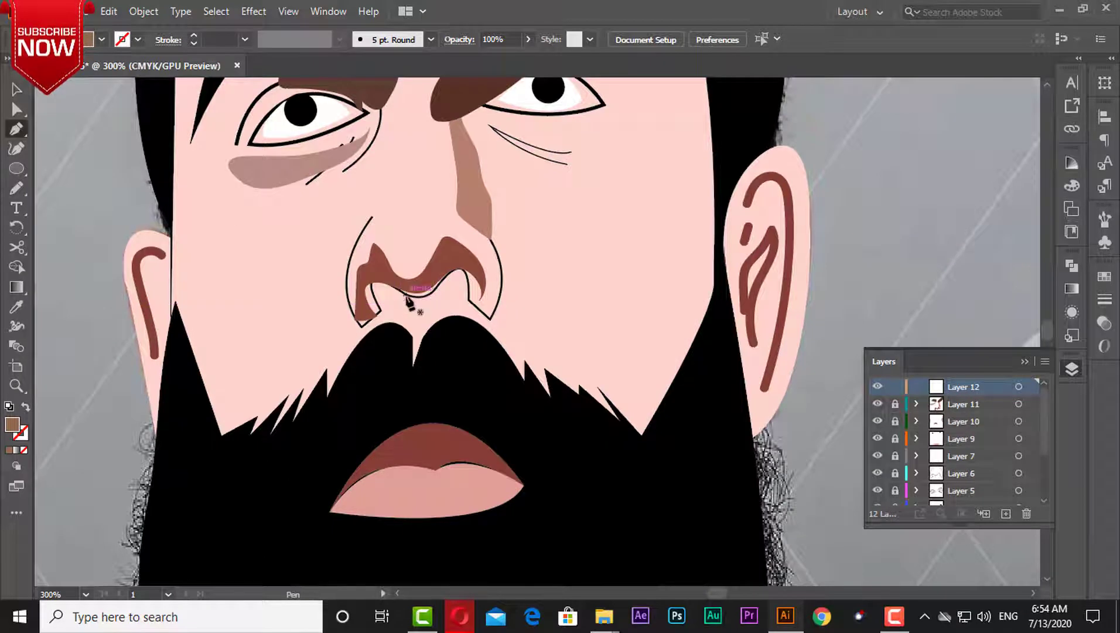
left_click(406, 288)
left_click(374, 306)
left_click(358, 280)
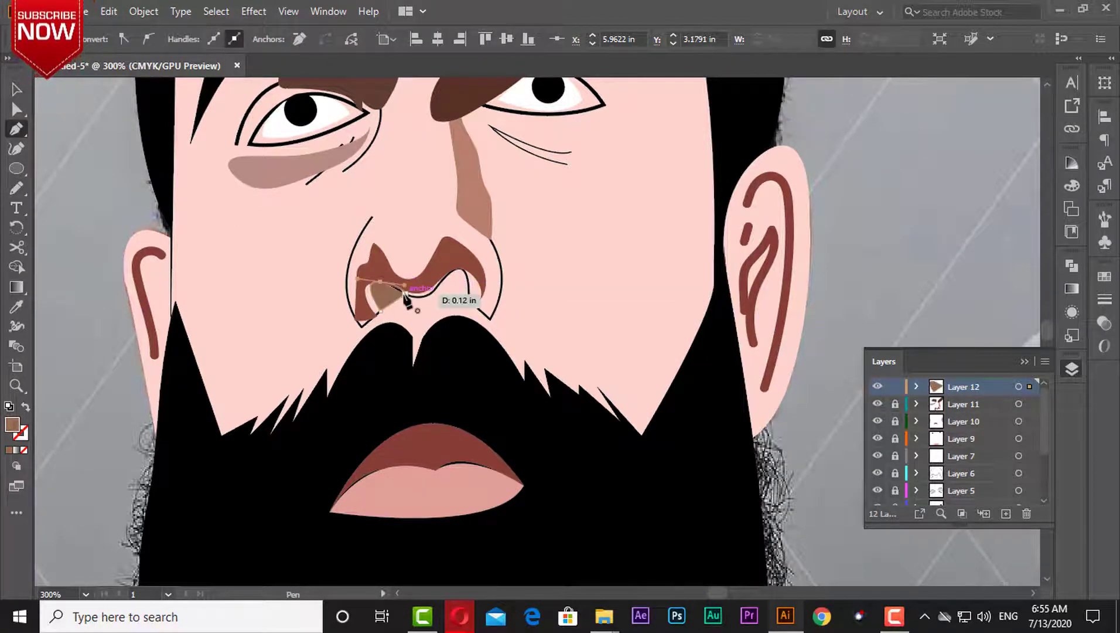
left_click(404, 287)
left_click(16, 306)
left_click(150, 205)
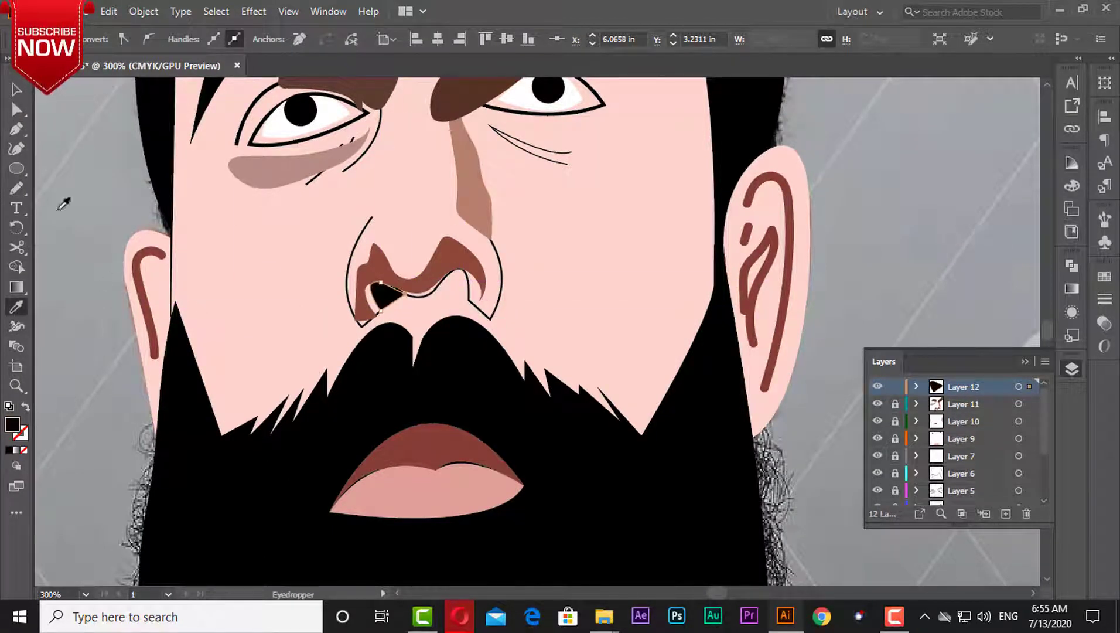
Pen-draw the black right nostril and move Layer 11 below Layer 3.
key("p")
left_click(470, 299)
left_click_drag(450, 273, 447, 285)
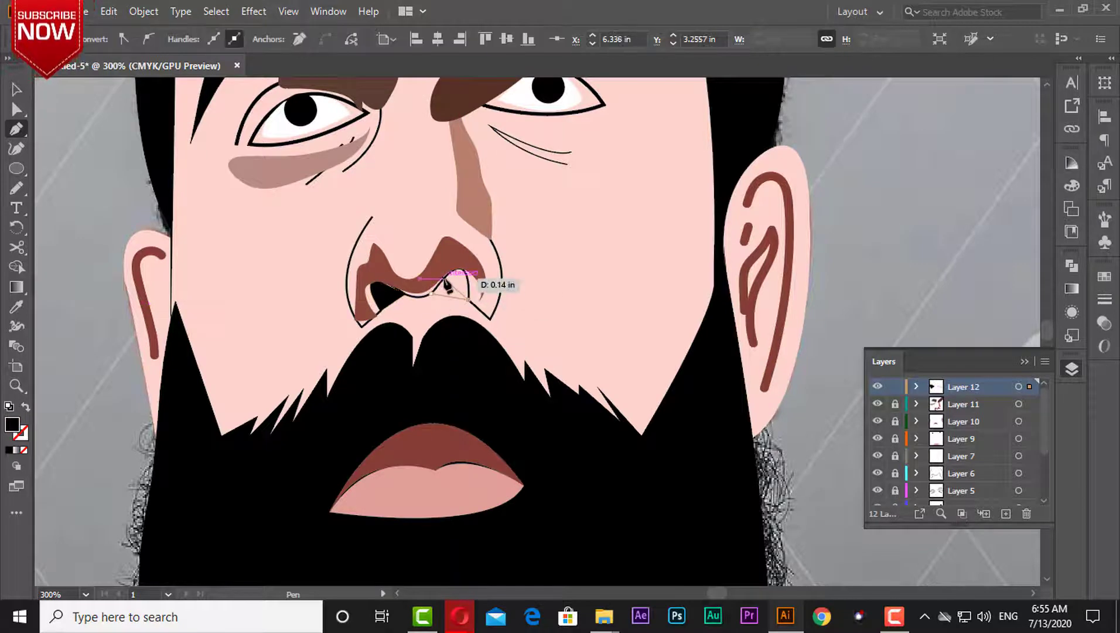
left_click(427, 293)
left_click(17, 89)
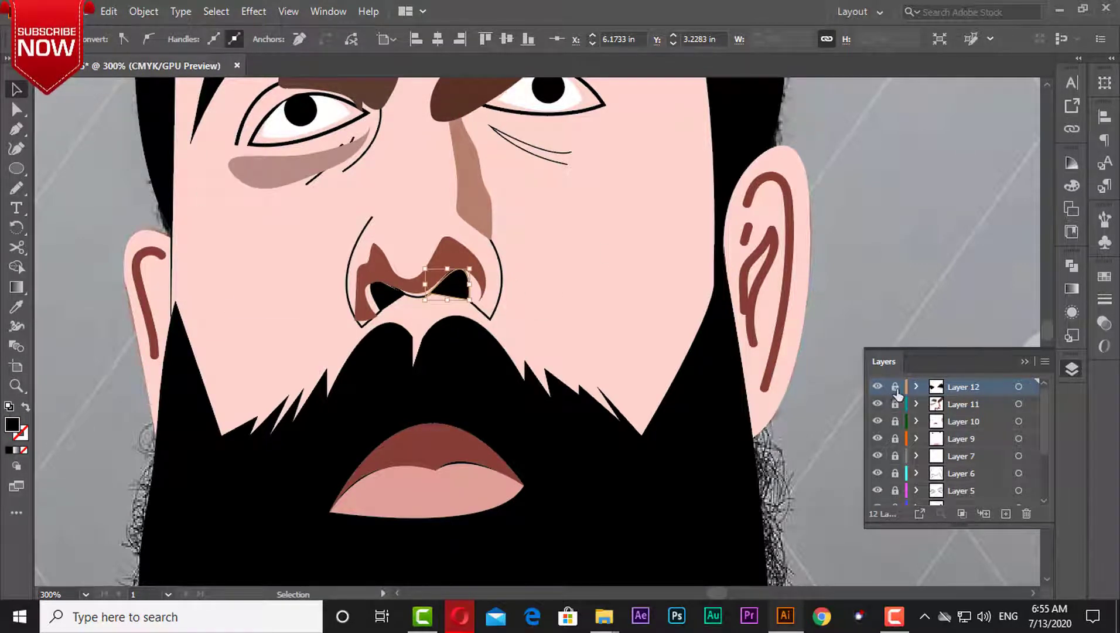
left_click_drag(963, 404, 982, 444)
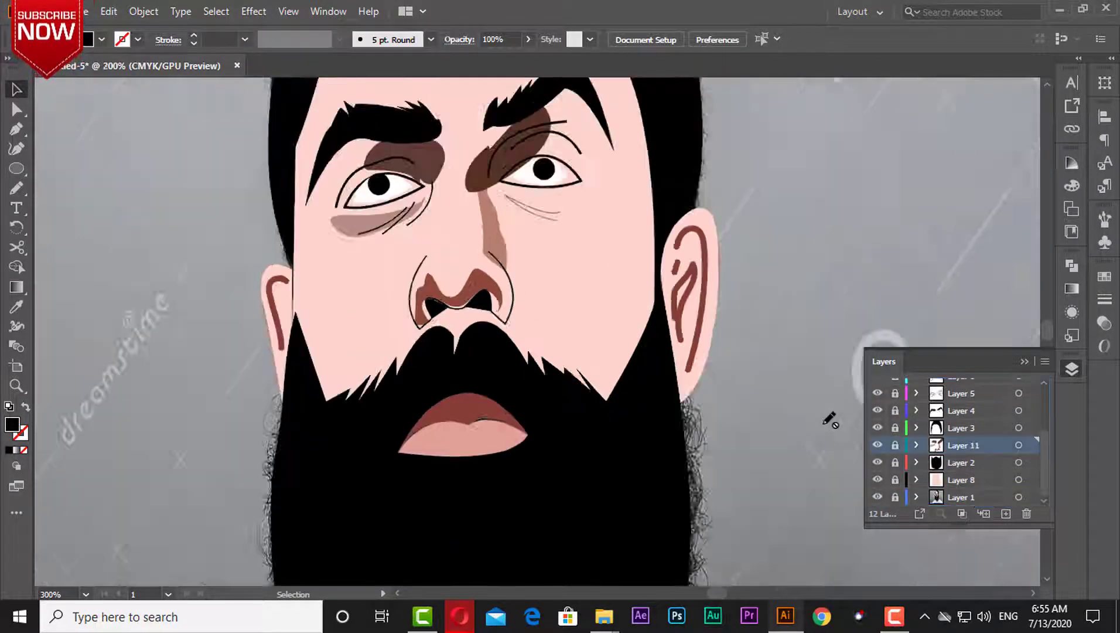
On a new layer, paint a 0.25 pt black line along the seam between the lips.
scroll(830, 420, "down", 2)
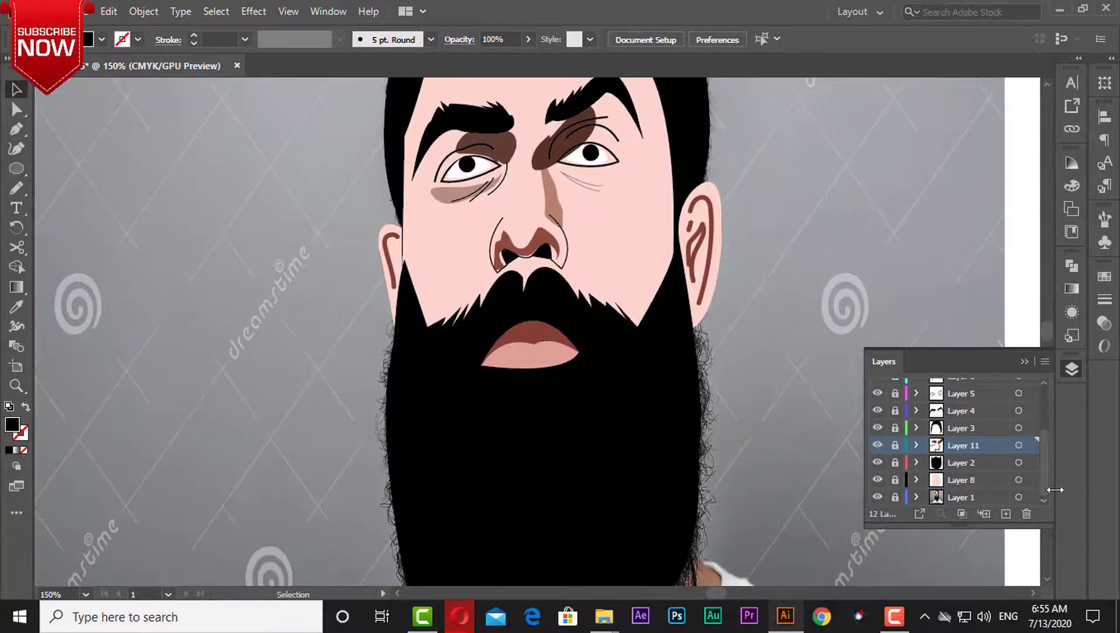
left_click(1006, 513)
left_click(17, 187)
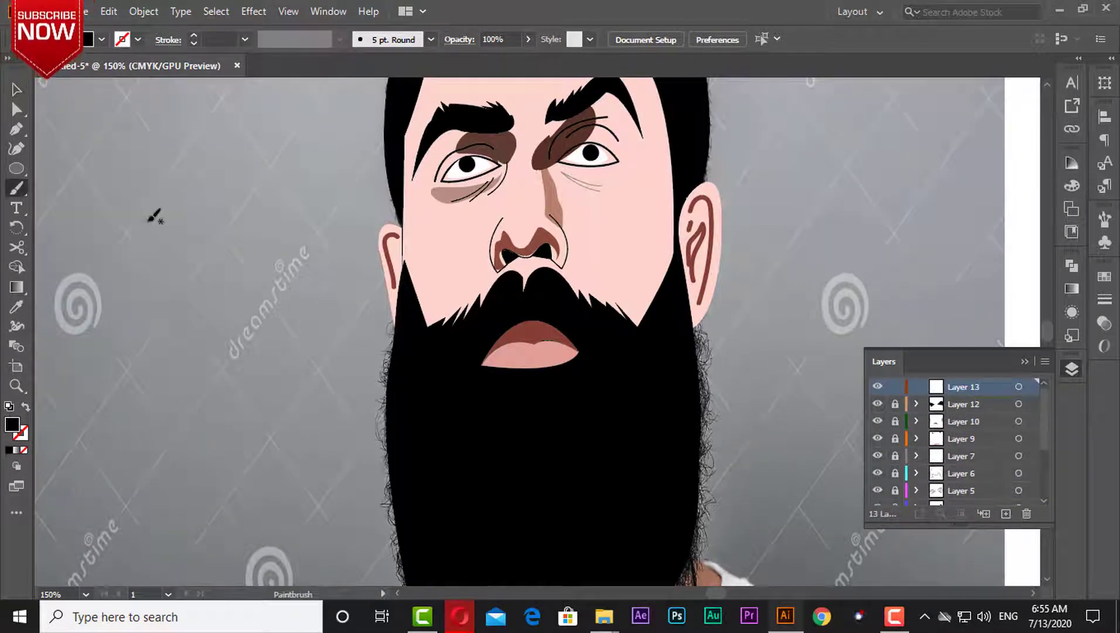
key("ctrl+equal")
key("ctrl+equal")
key("ctrl+equal")
left_click(94, 214)
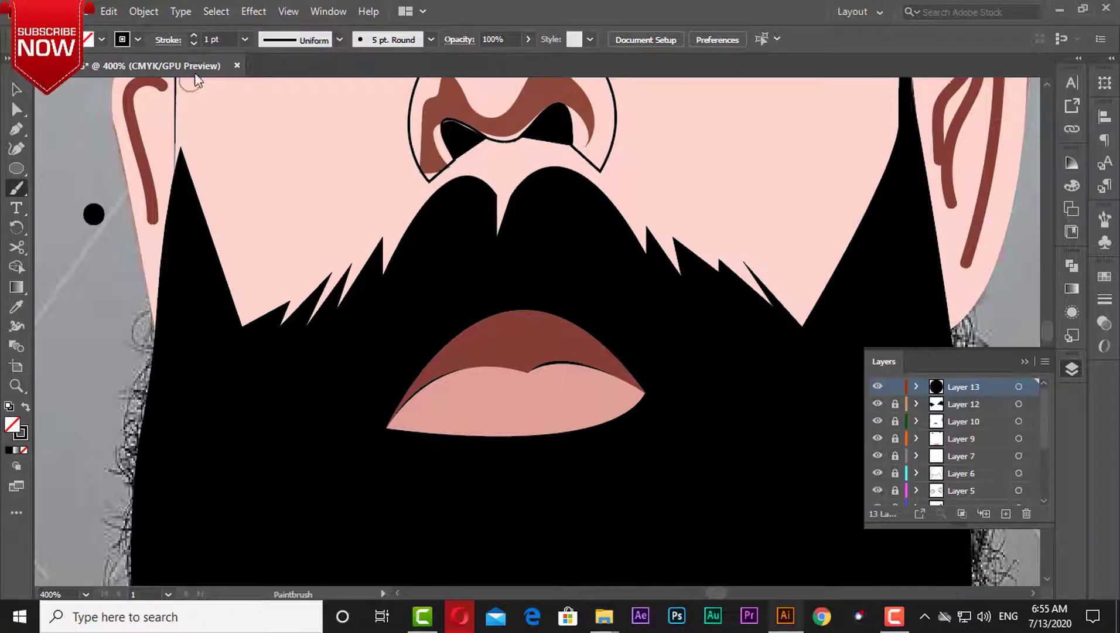
left_click(193, 44)
left_click(194, 44)
left_click(194, 44)
left_click_drag(412, 398, 389, 427)
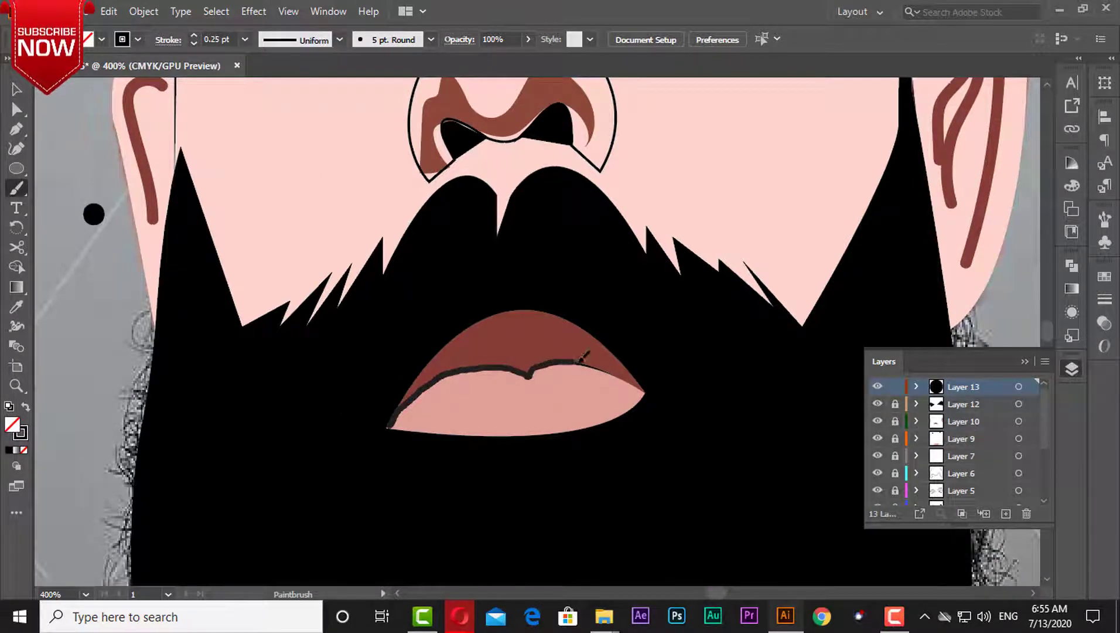
left_click_drag(639, 379, 642, 382)
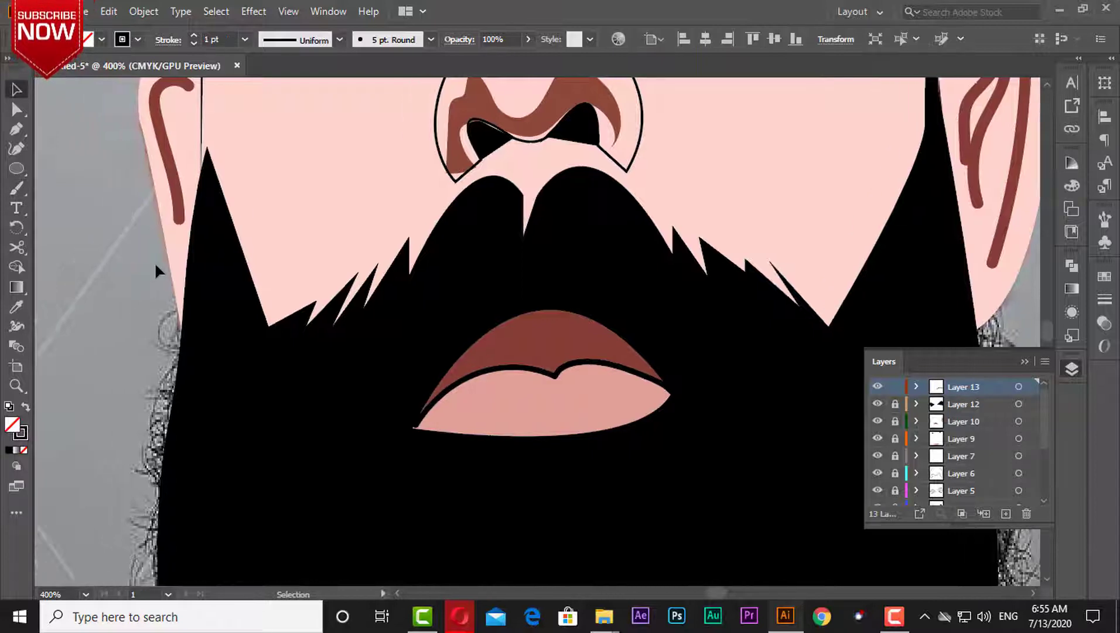
key("ctrl+minus")
key("ctrl+minus")
left_click_drag(653, 98, 589, 443)
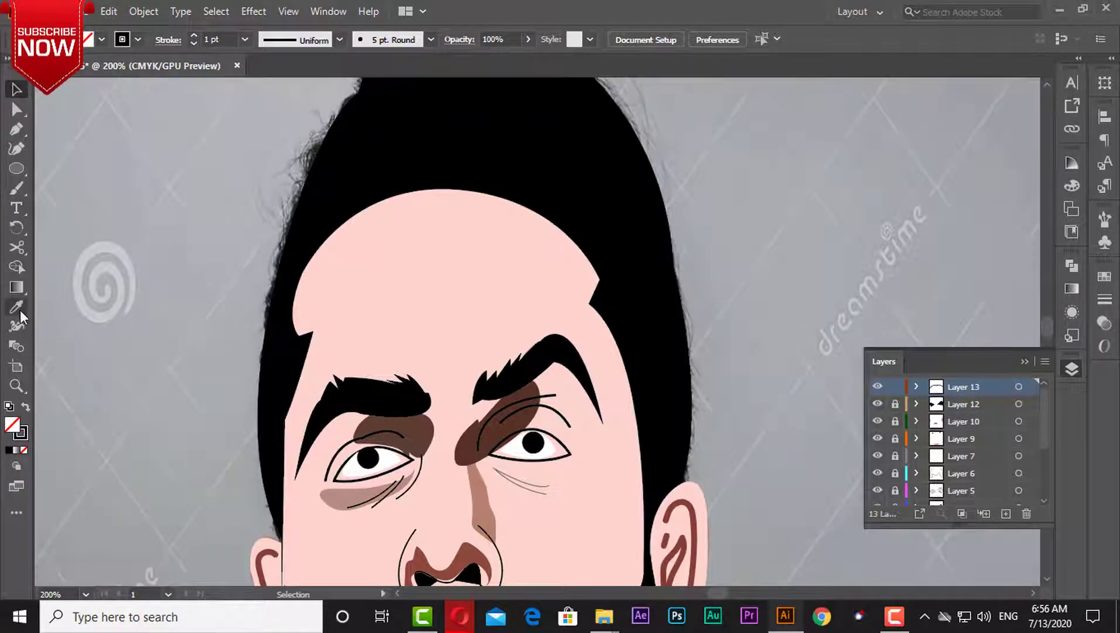
On a new layer, pencil-draw the forehead along brow and hairline, filled with the skin colour.
left_click_drag(16, 188, 77, 222)
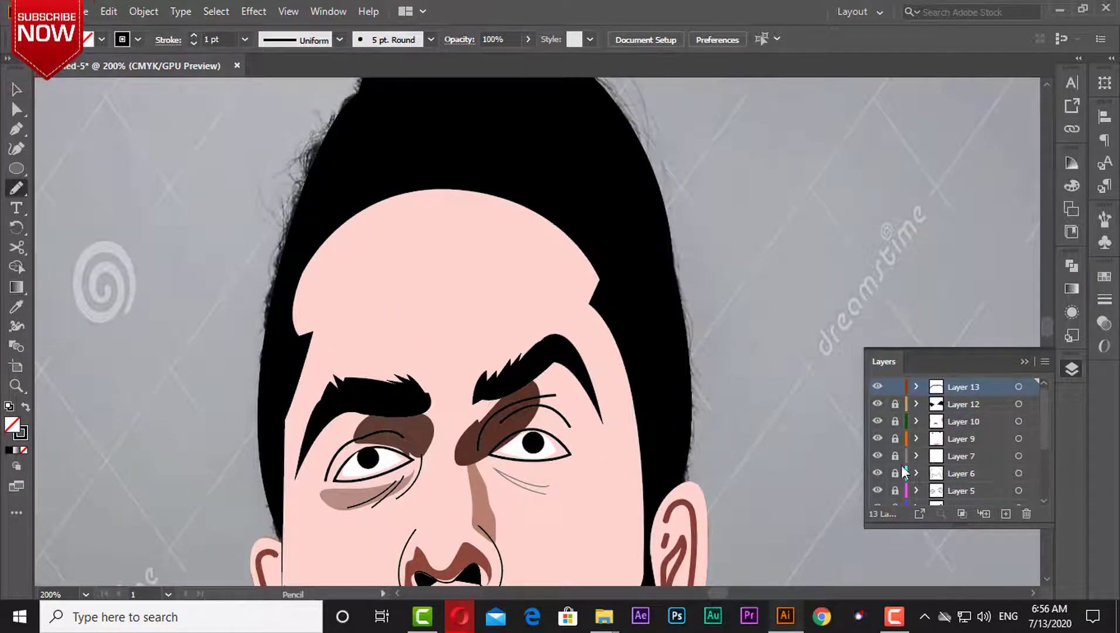
left_click(1006, 513)
left_click_drag(349, 388, 286, 287)
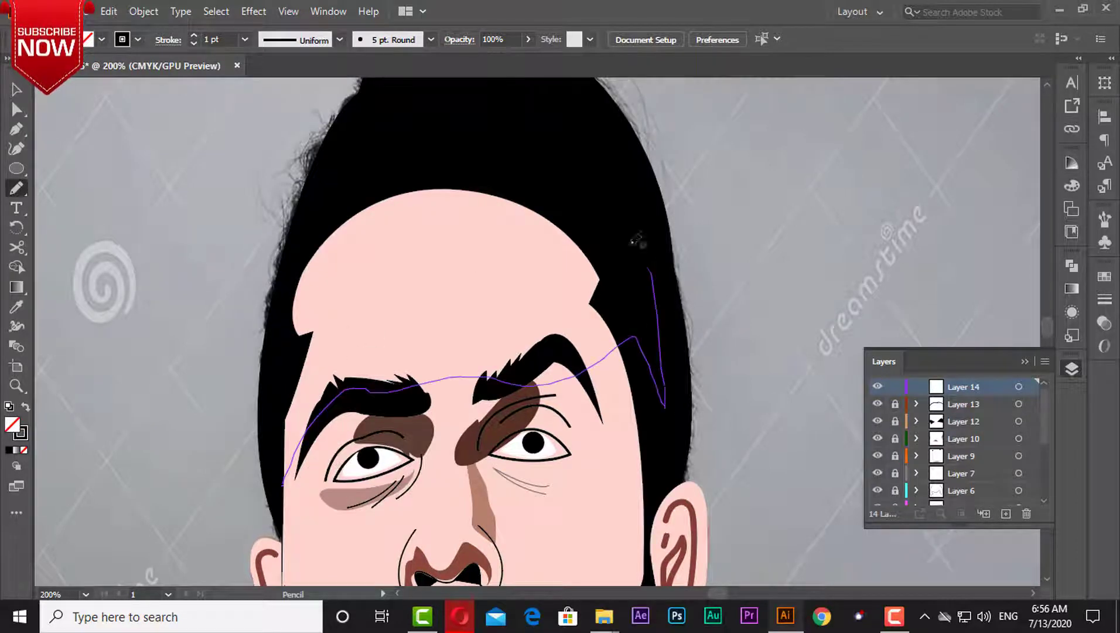
left_click_drag(287, 479, 283, 469)
key("i")
left_click(331, 272)
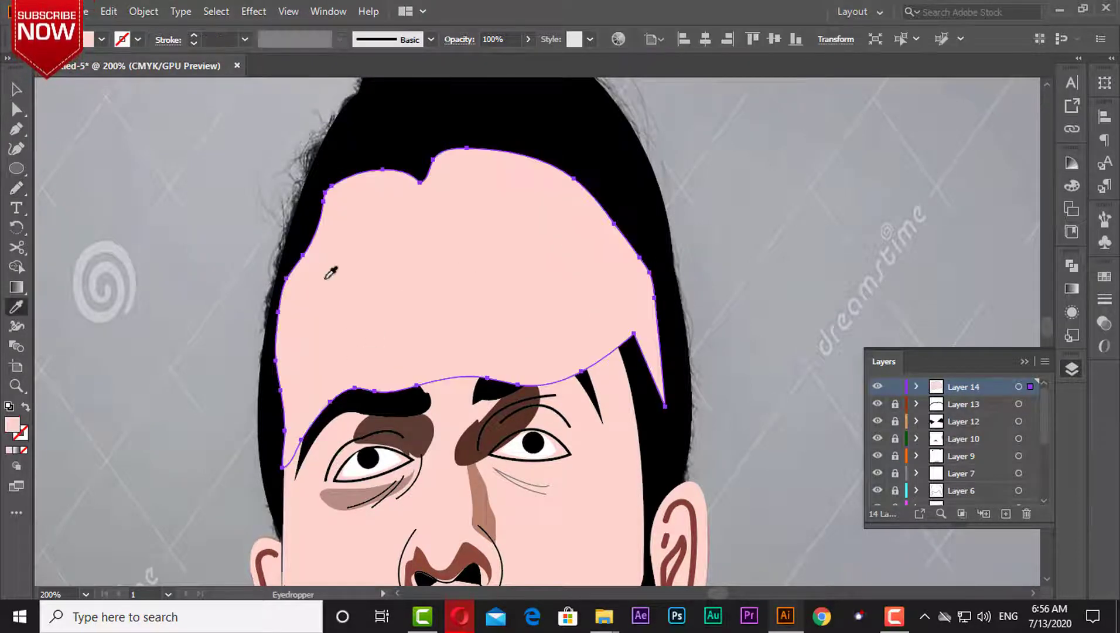
Tone the forehead fill to a muted beige and move Layer 14 below the hair layer.
left_click(1072, 186)
left_click_drag(921, 186, 924, 184)
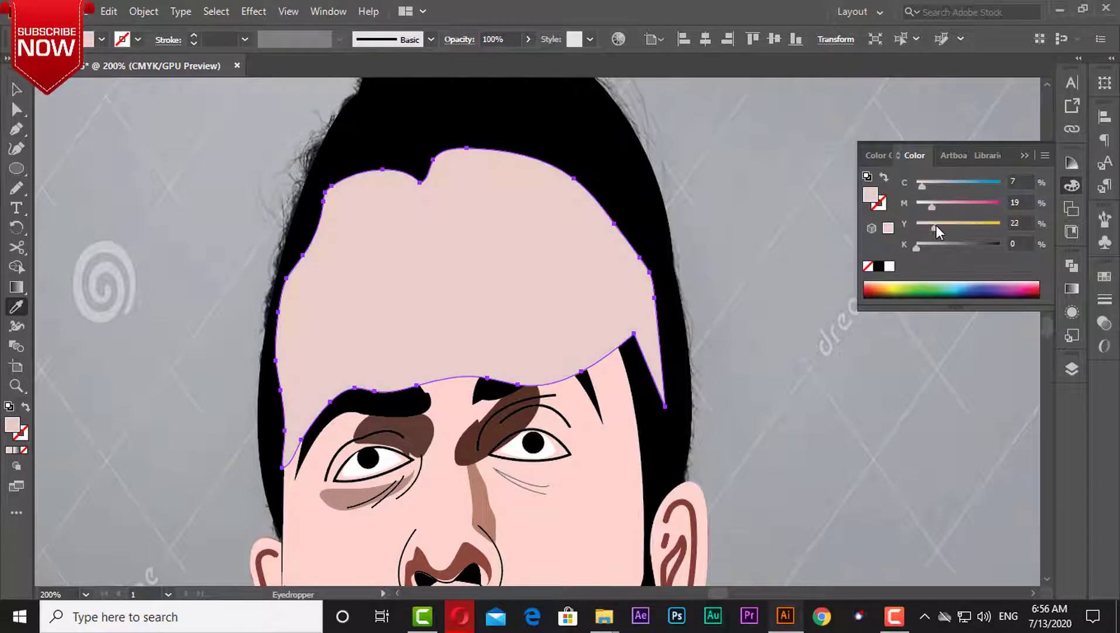
left_click(1071, 367)
left_click_drag(946, 388, 961, 497)
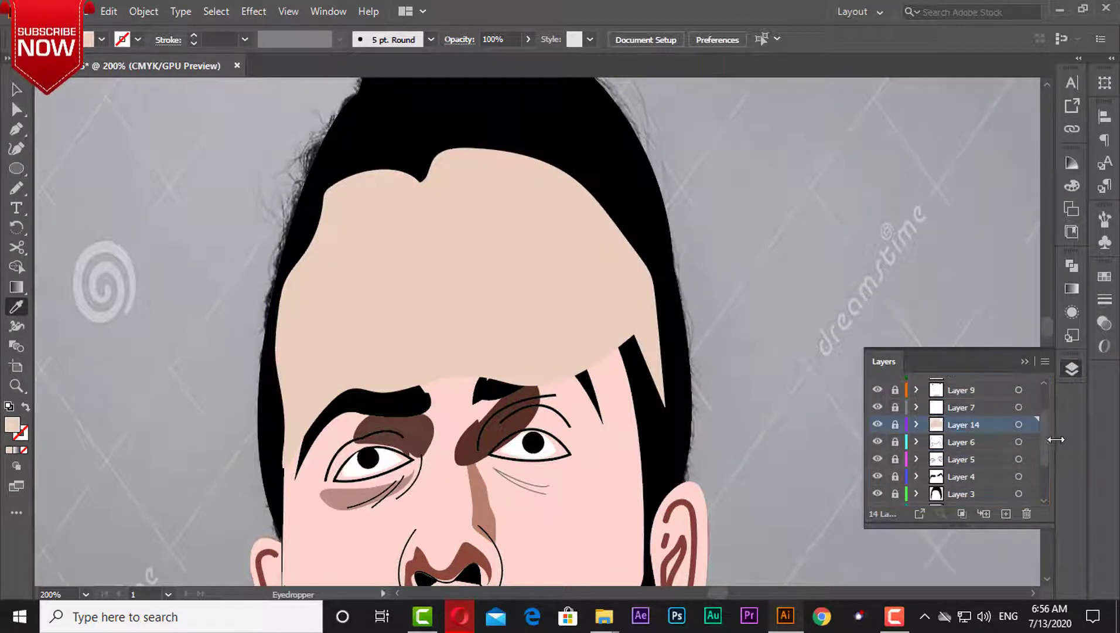
scroll(1047, 459, "down", 2)
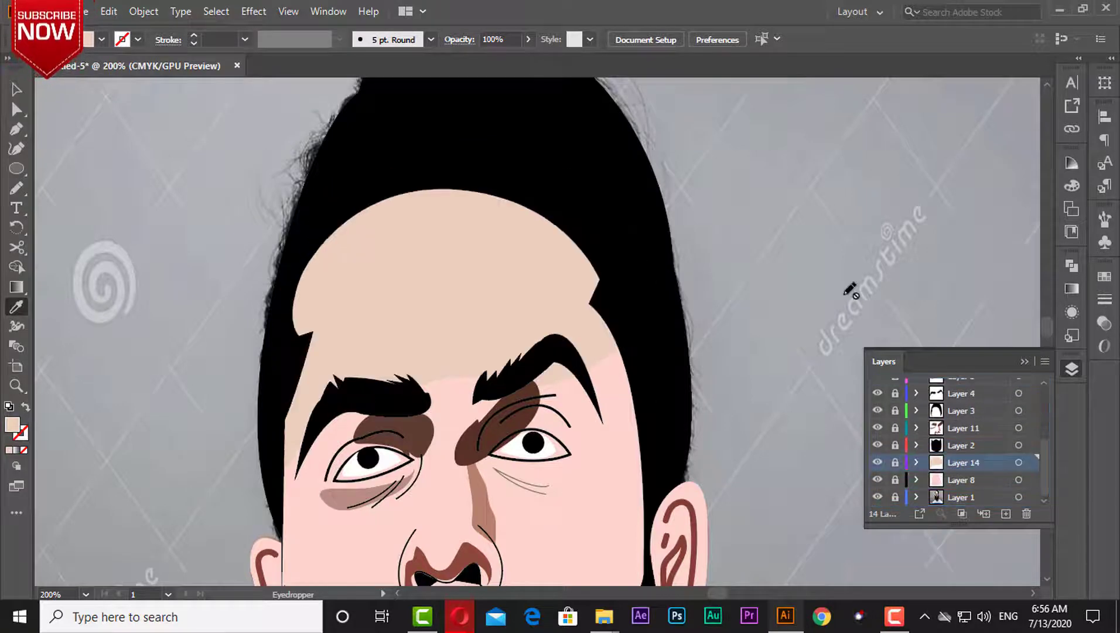
key("ctrl+minus")
key("ctrl+minus")
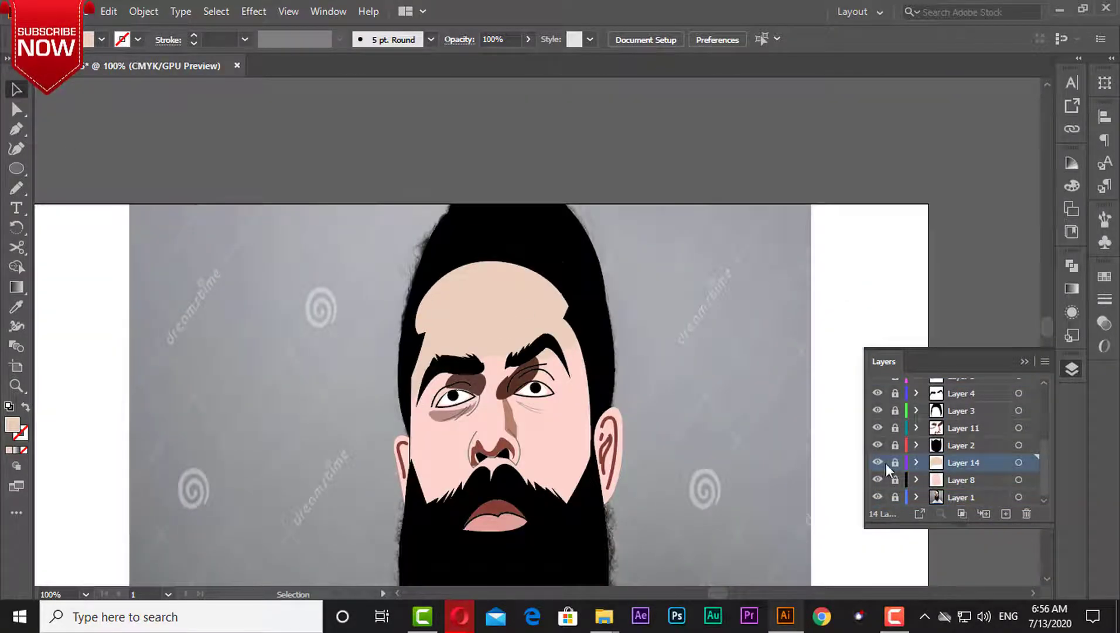
Unlock Layer 14, zoom in on the face, and hide the flat face fill to reveal the photo.
left_click(895, 462)
left_click(525, 325)
left_click(684, 337)
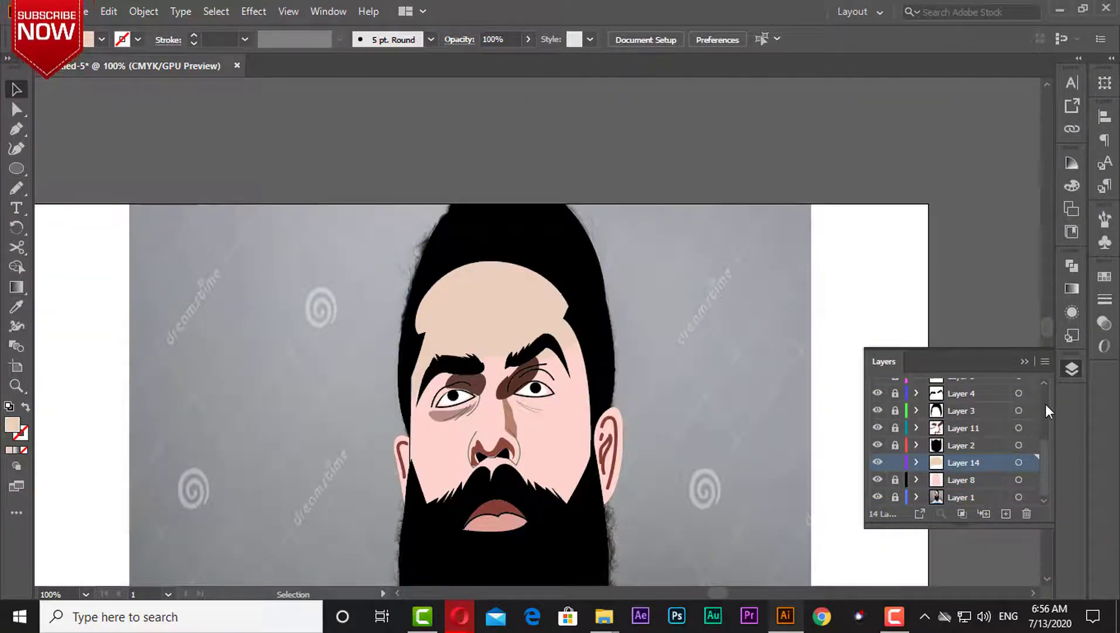
key("ctrl+plus")
left_click(877, 462)
scroll(761, 411, "down", 4)
left_click(877, 479)
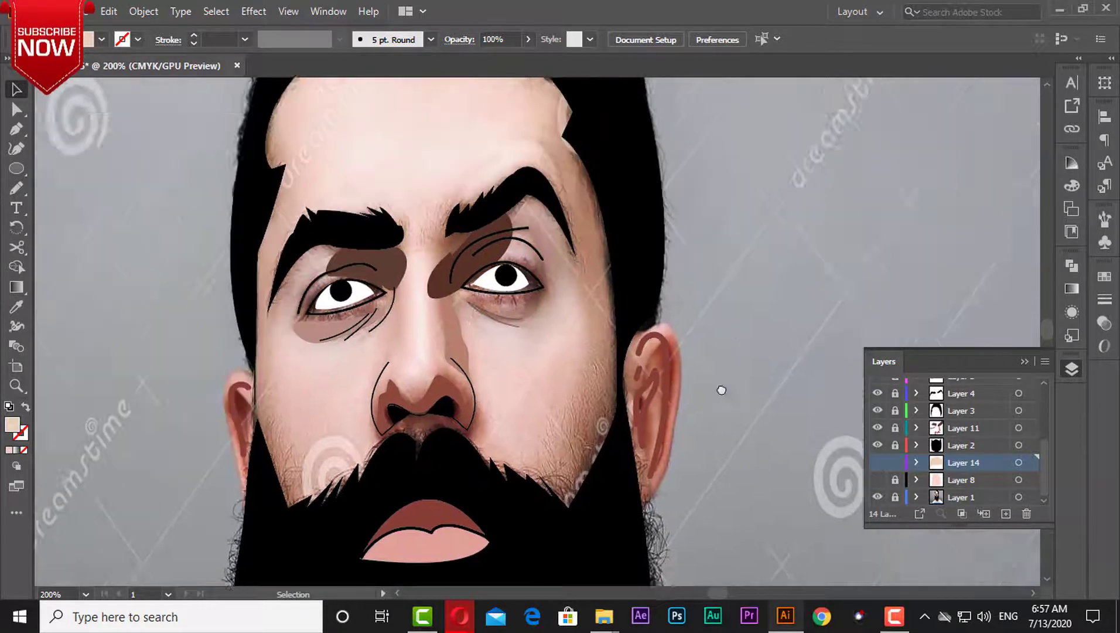
scroll(669, 410, "up", 3)
scroll(670, 410, "right", 2)
left_click(878, 462)
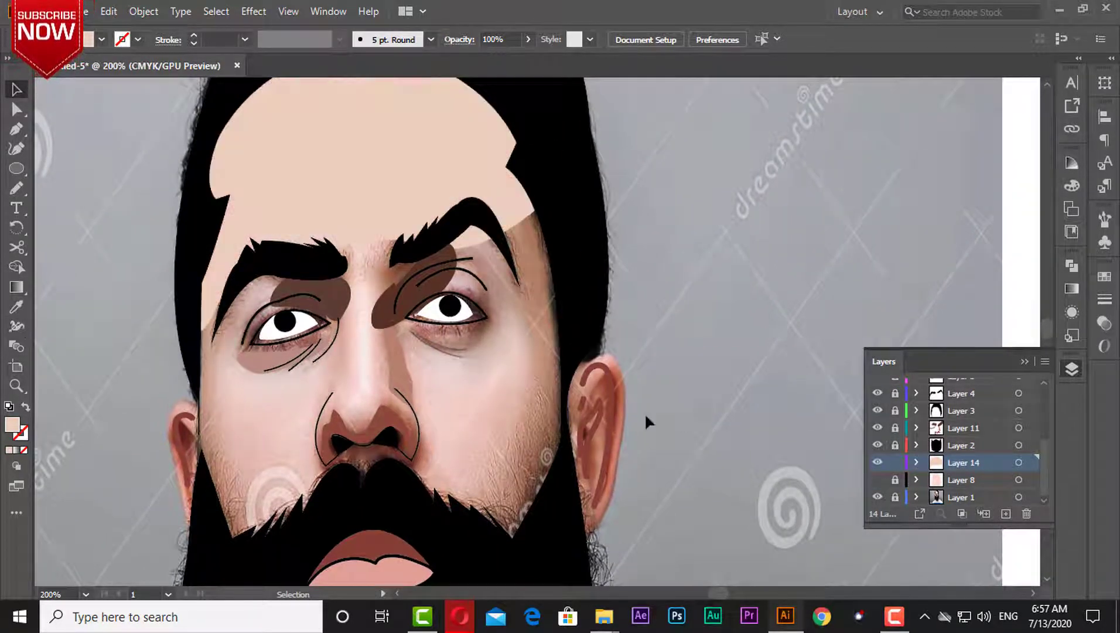
Pencil-trace the right-side temple-to-beard shadow, fill it with sampled brown, and restore the face fill.
left_click(17, 188)
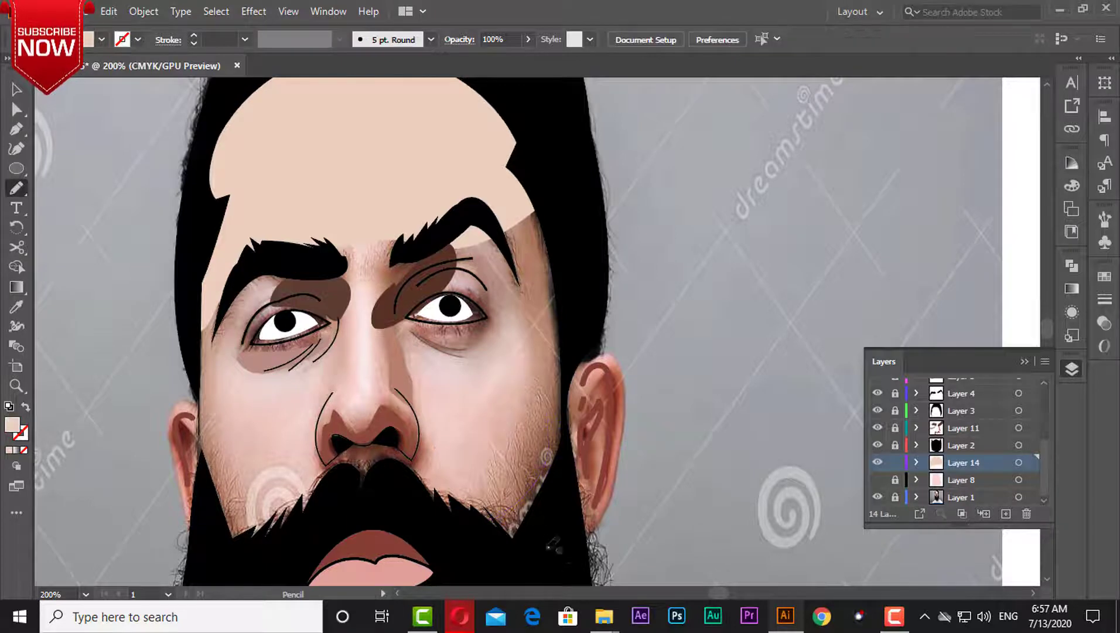
left_click_drag(521, 435, 528, 126)
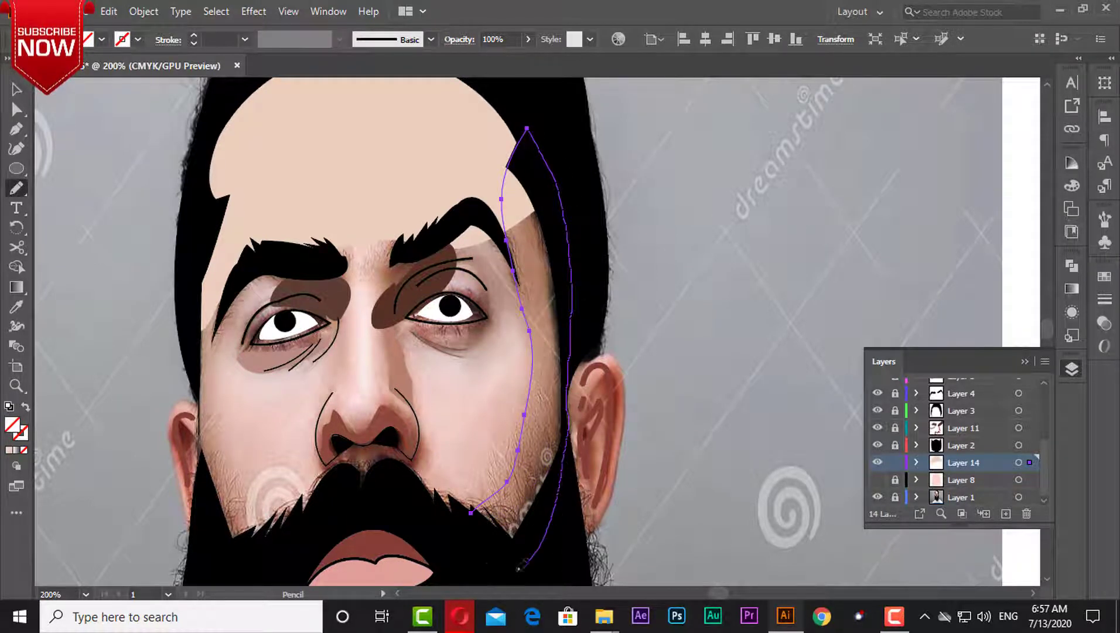
left_click_drag(518, 567, 471, 513)
key("i")
left_click(554, 430)
left_click(522, 416)
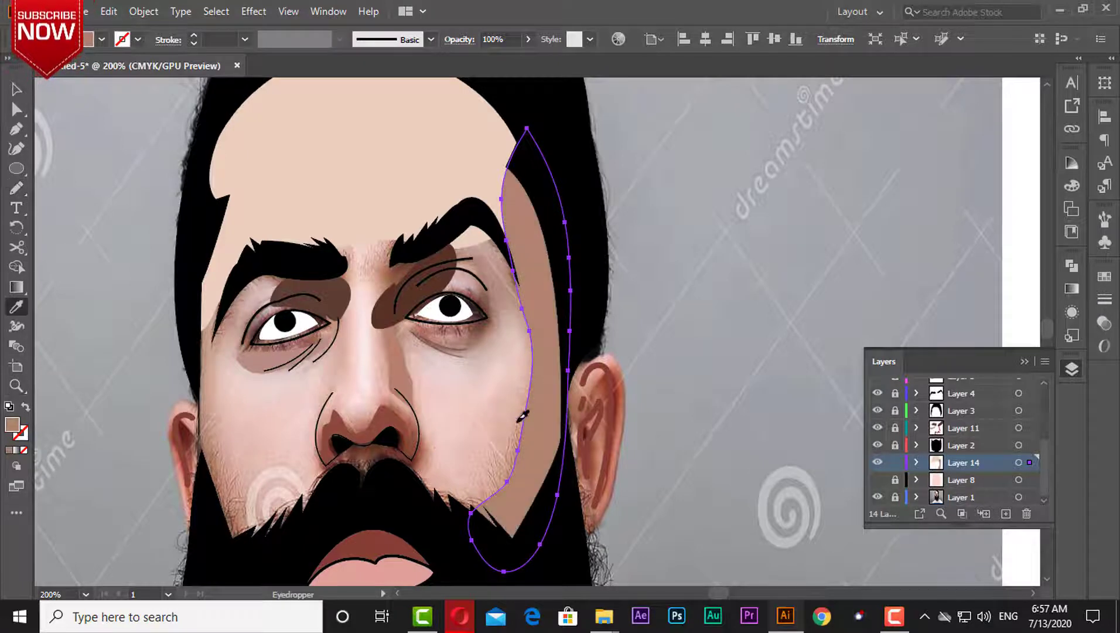
key("v")
key("ctrl+shift+a")
left_click(877, 479)
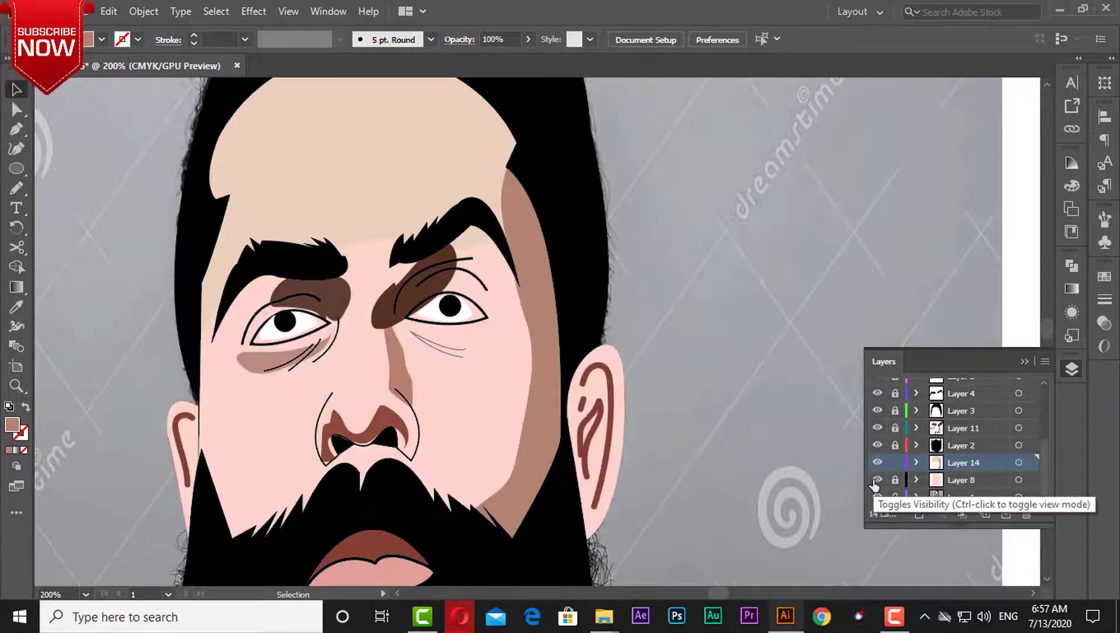
key("ctrl+minus")
key("ctrl+minus")
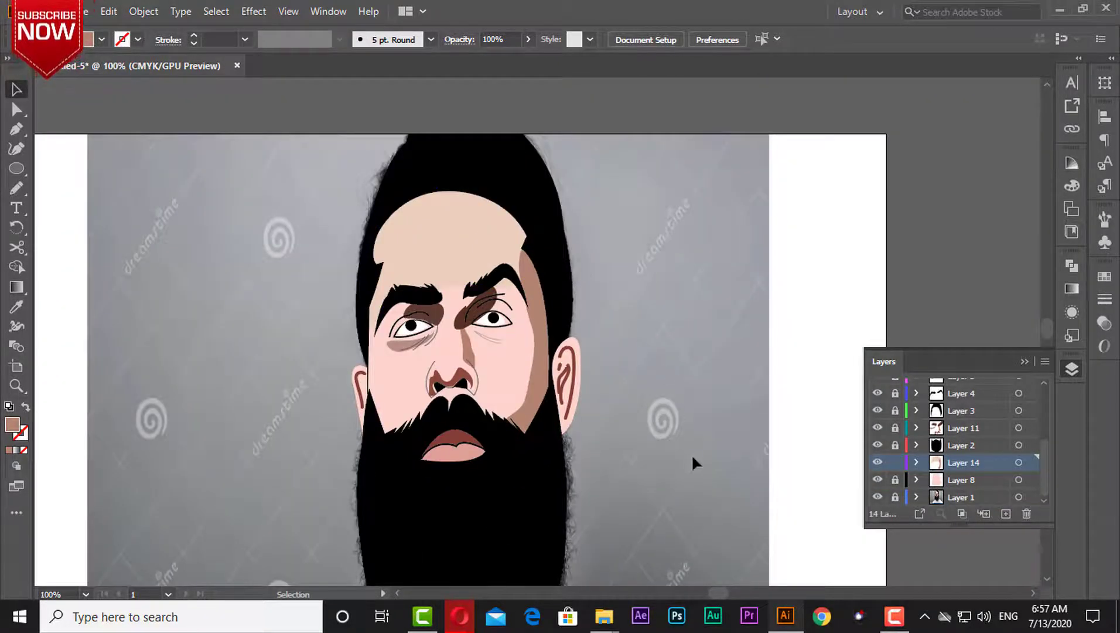
On a new layer, pen-trace the shirt's bottom edge, right shoulder and neckline with no fill.
scroll(539, 416, "down", 5)
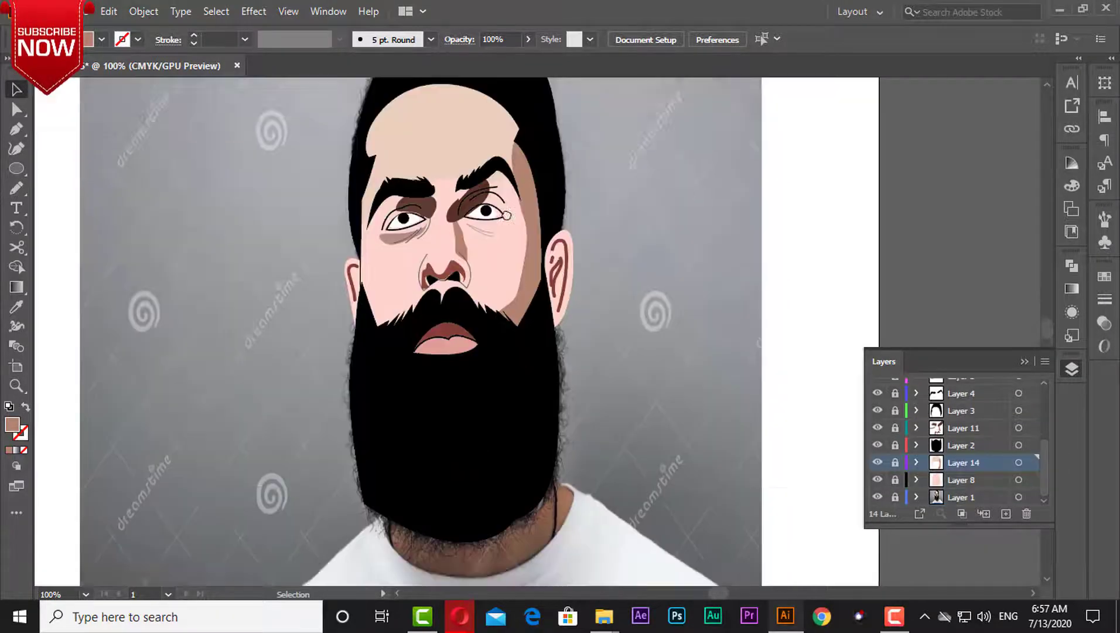
scroll(539, 416, "right", 2)
scroll(1000, 433, "up", 5)
left_click(1000, 387)
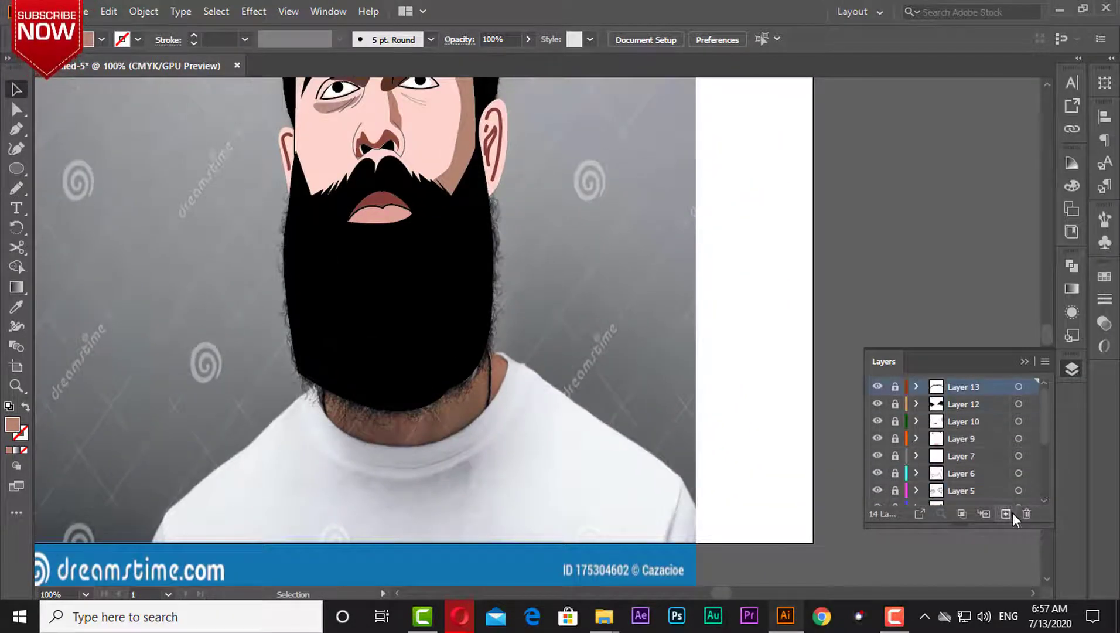
left_click(1006, 513)
left_click(17, 129)
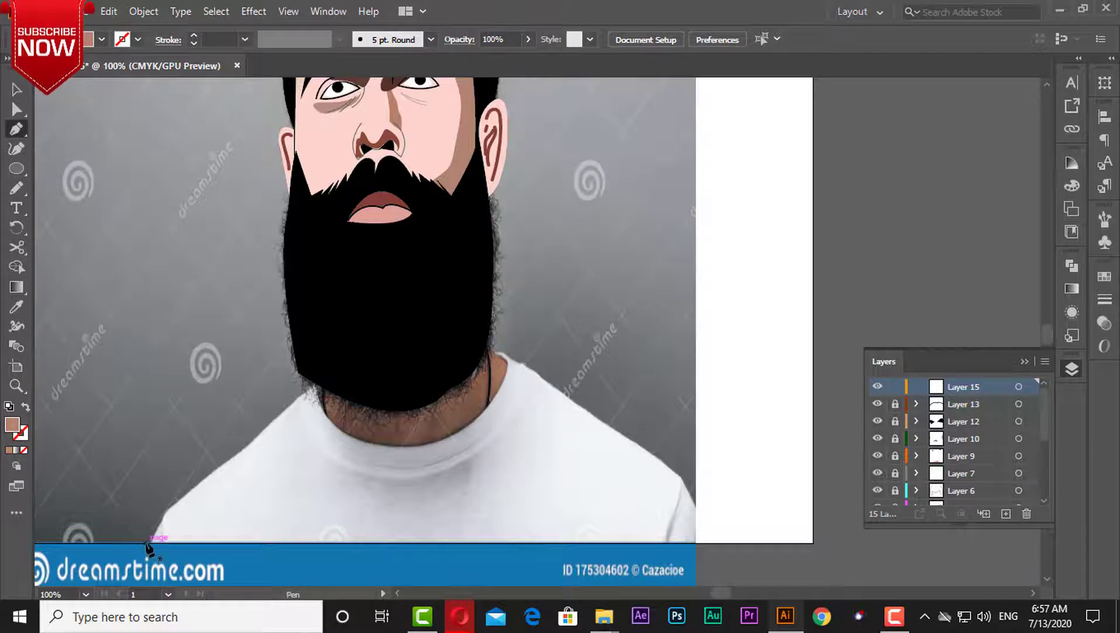
left_click(150, 543)
left_click(696, 543)
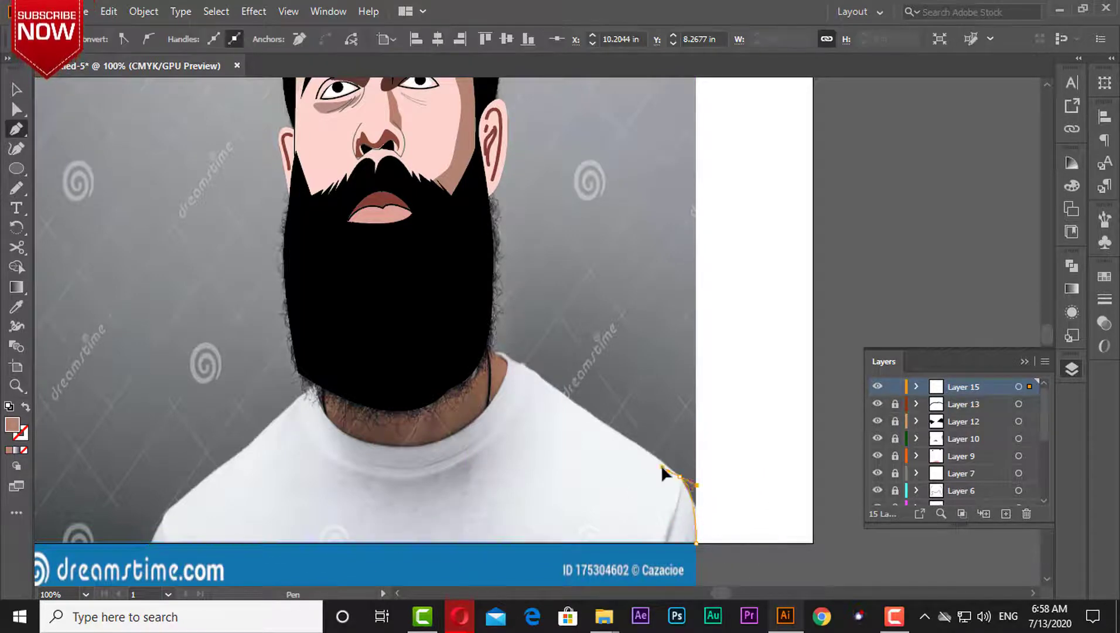
left_click(680, 477)
left_click(530, 369)
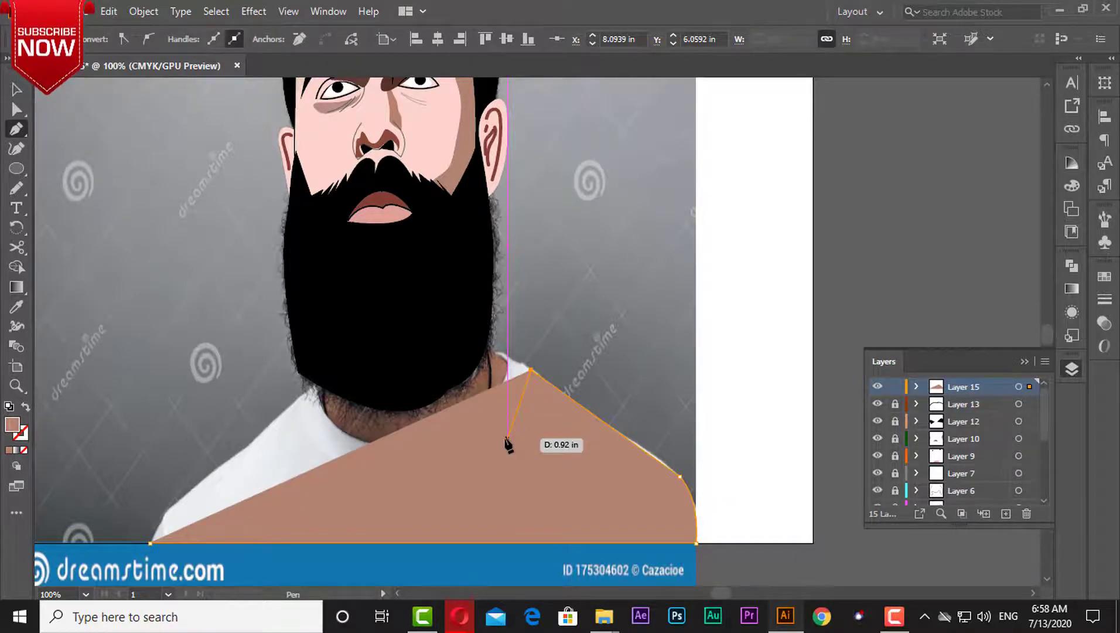
left_click(23, 450)
left_click(493, 350)
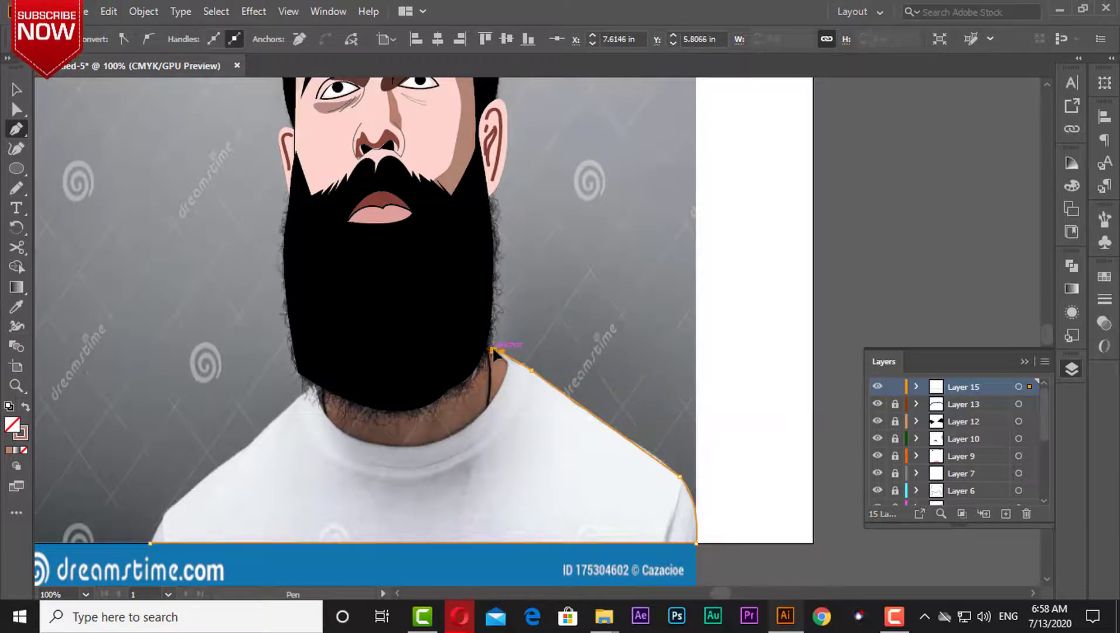
left_click(480, 410)
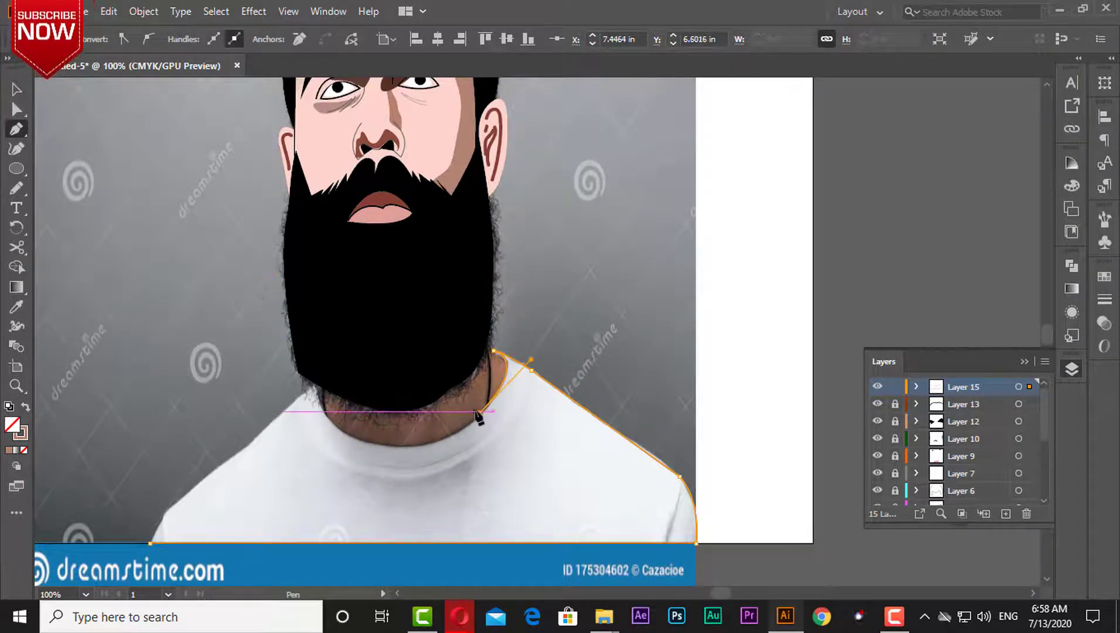
Complete the shirt outline along the collar and left shoulder, then fill it with sampled white.
left_click(316, 384)
left_click_drag(419, 447, 515, 429)
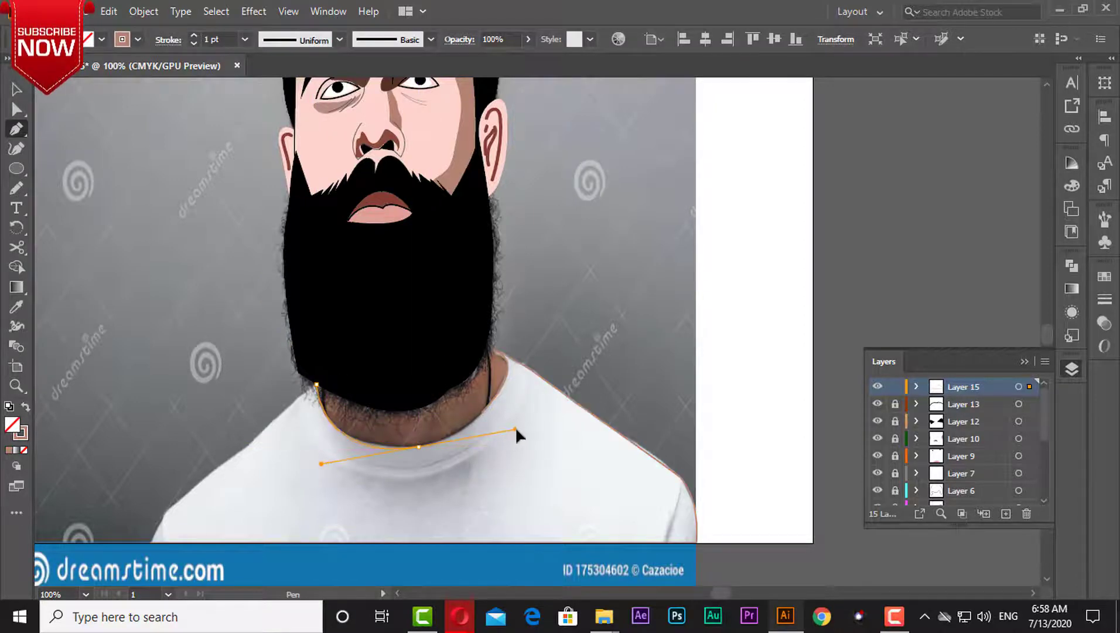
left_click(481, 411)
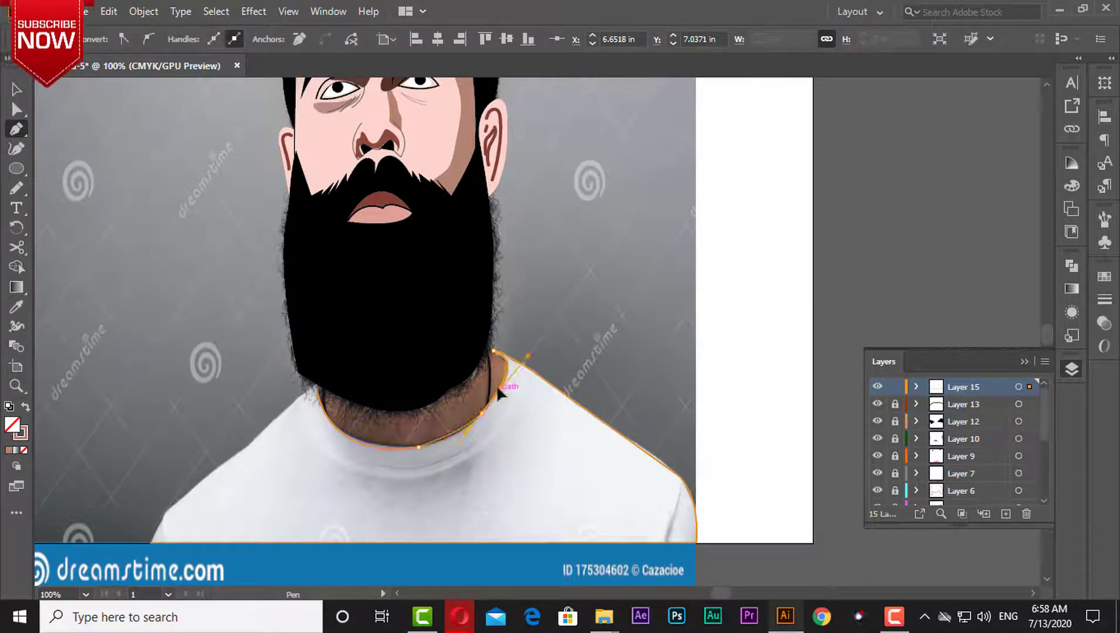
left_click(316, 384)
left_click(249, 446)
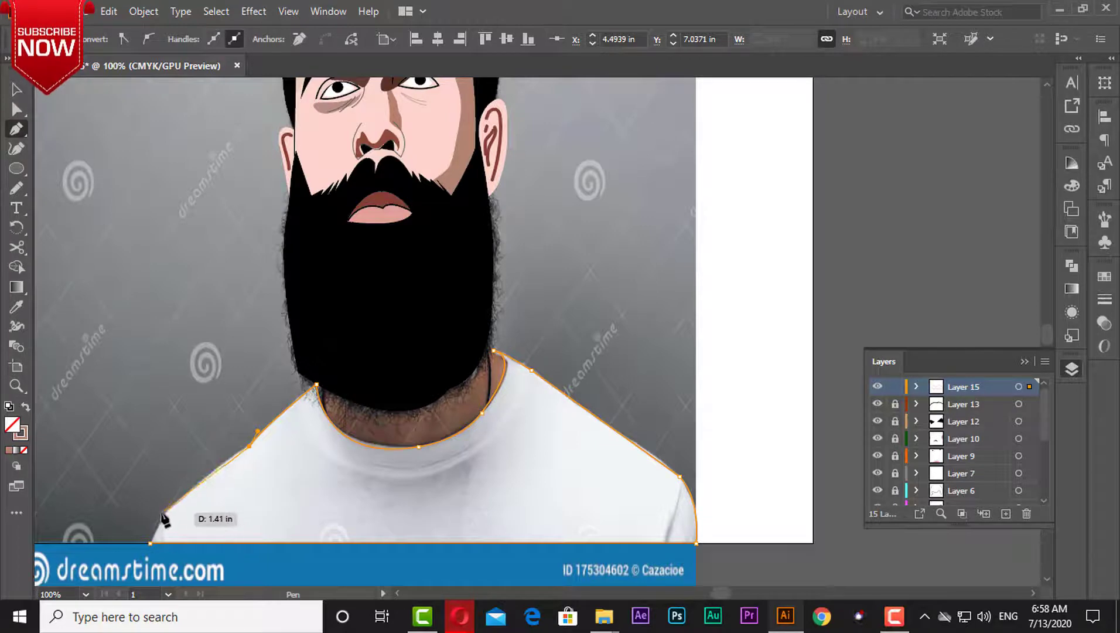
left_click_drag(164, 513, 113, 561)
left_click_drag(170, 518, 444, 240)
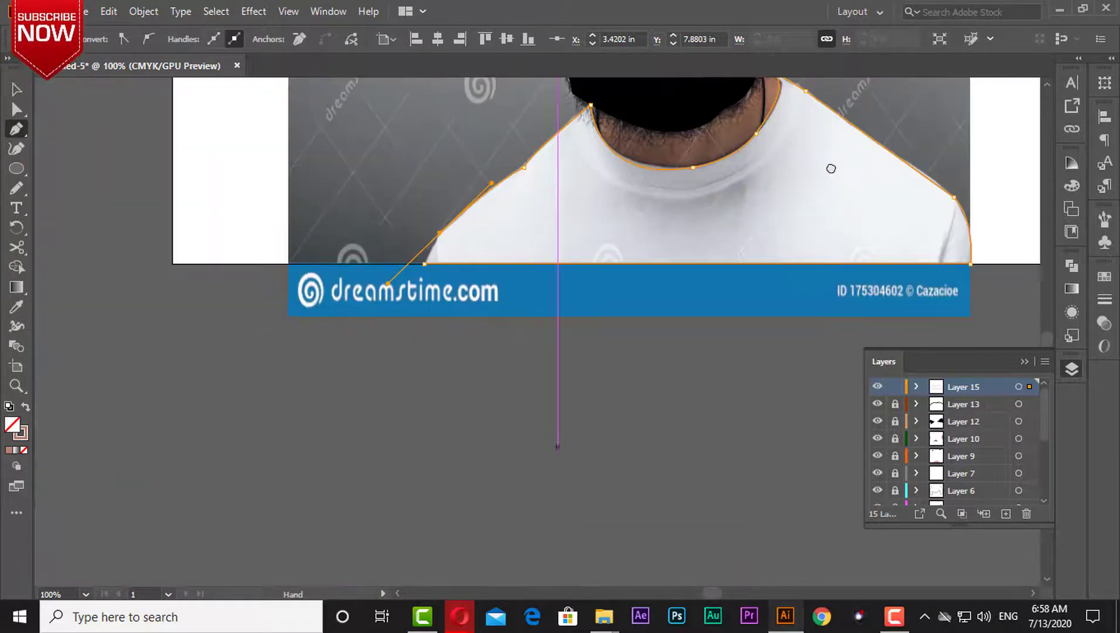
left_click(438, 233)
left_click_drag(825, 195, 545, 335)
key("i")
left_click(630, 321)
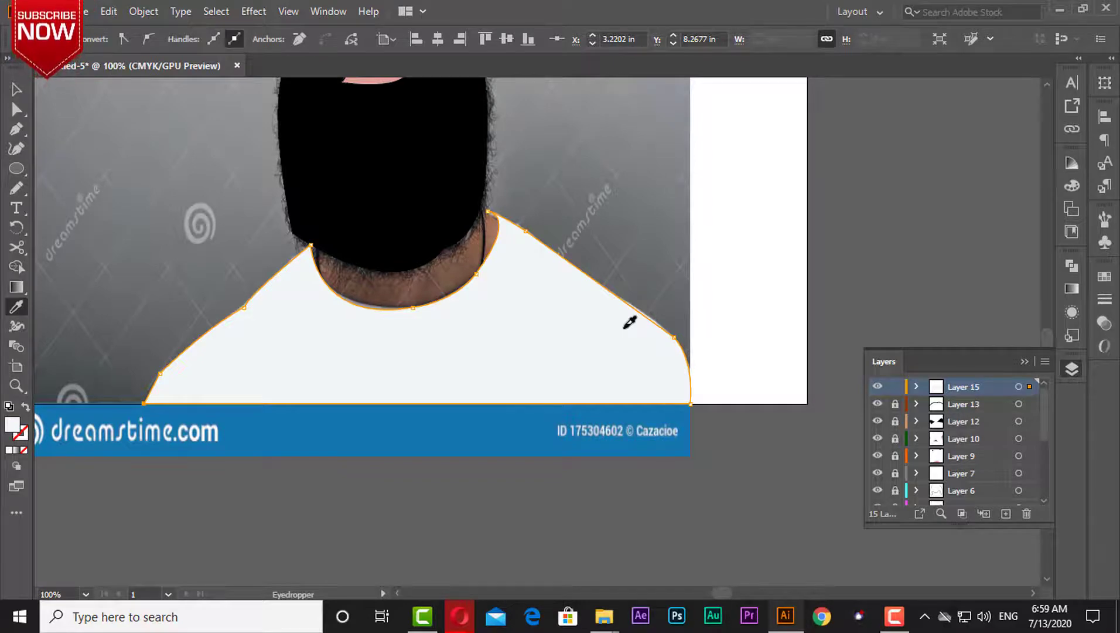
Hide and lock the shirt layer, then pen-draw the right shoulder seam and the collar curve.
left_click(17, 128)
left_click(895, 403)
left_click(877, 404)
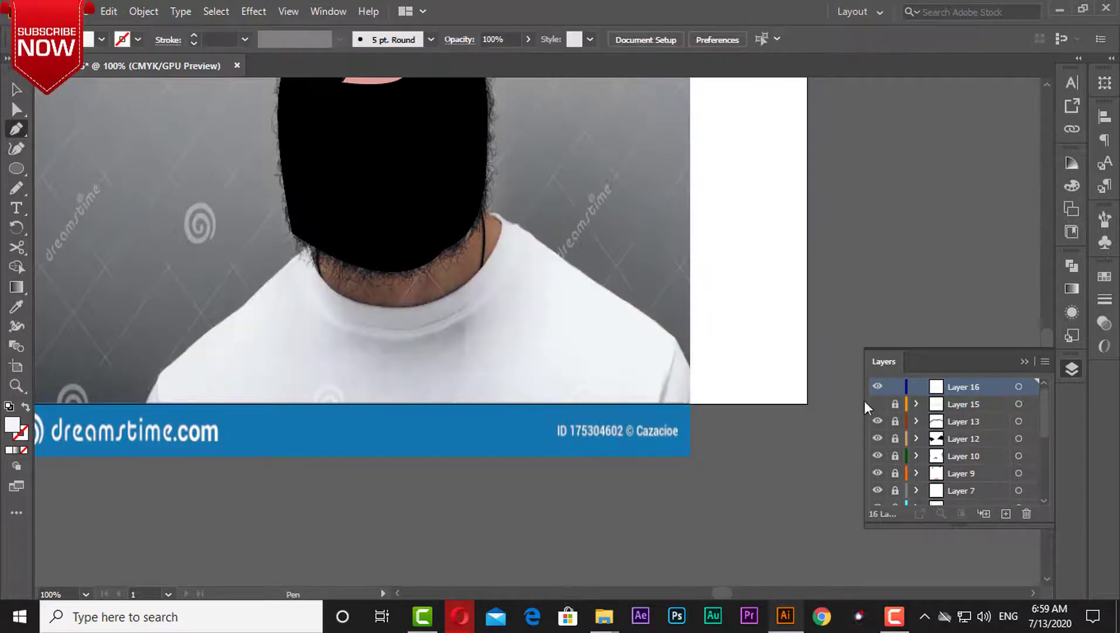
left_click(661, 402)
left_click_drag(678, 340, 676, 332)
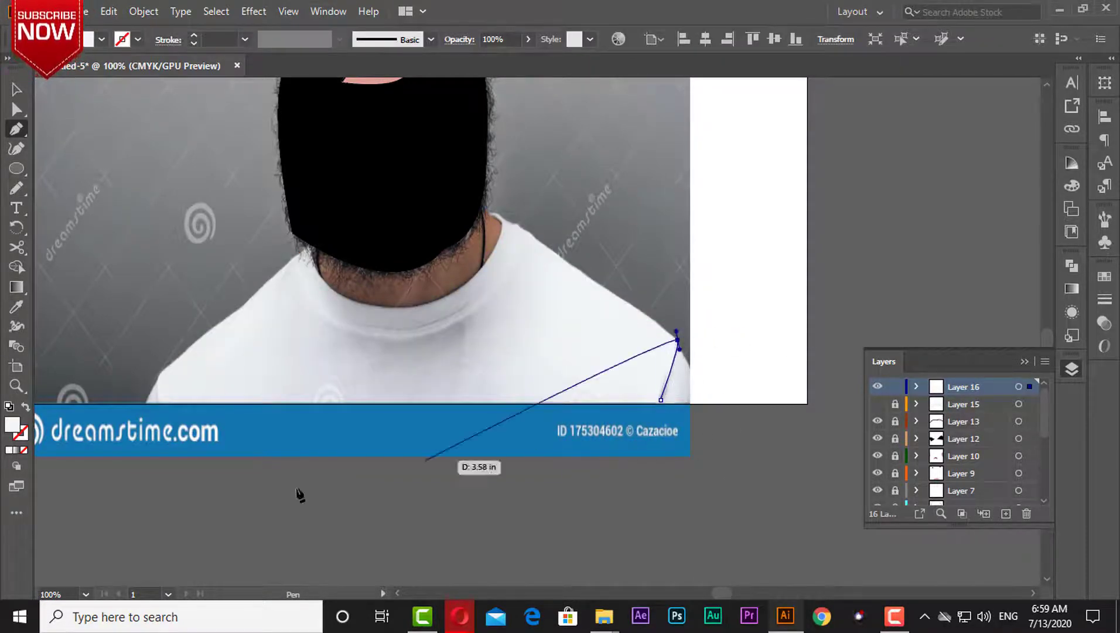
left_click(294, 255)
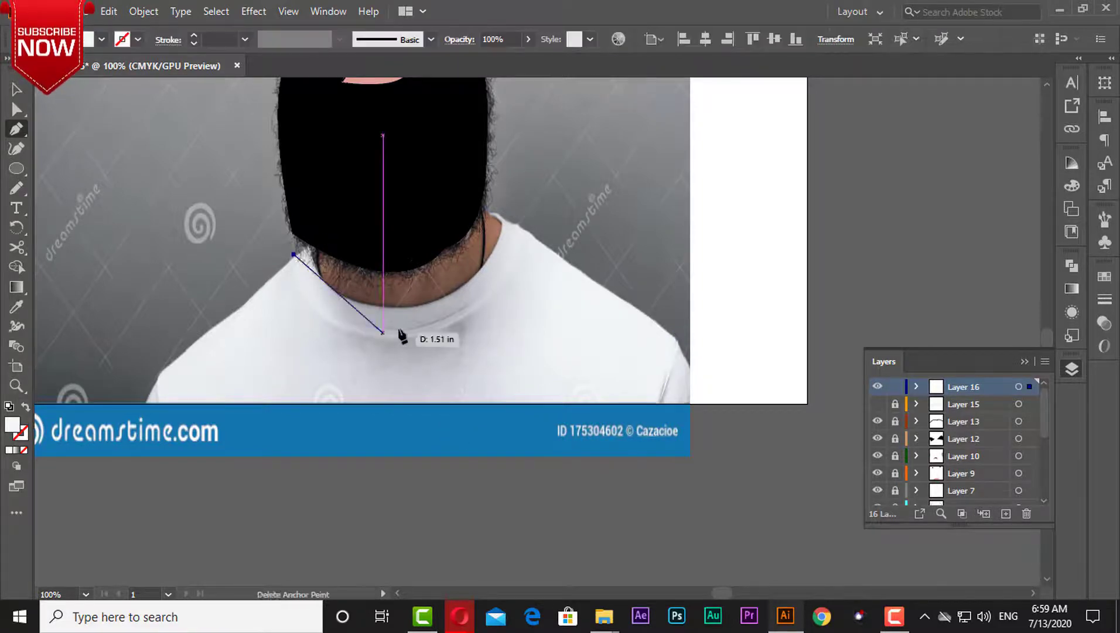
left_click_drag(407, 329, 504, 336)
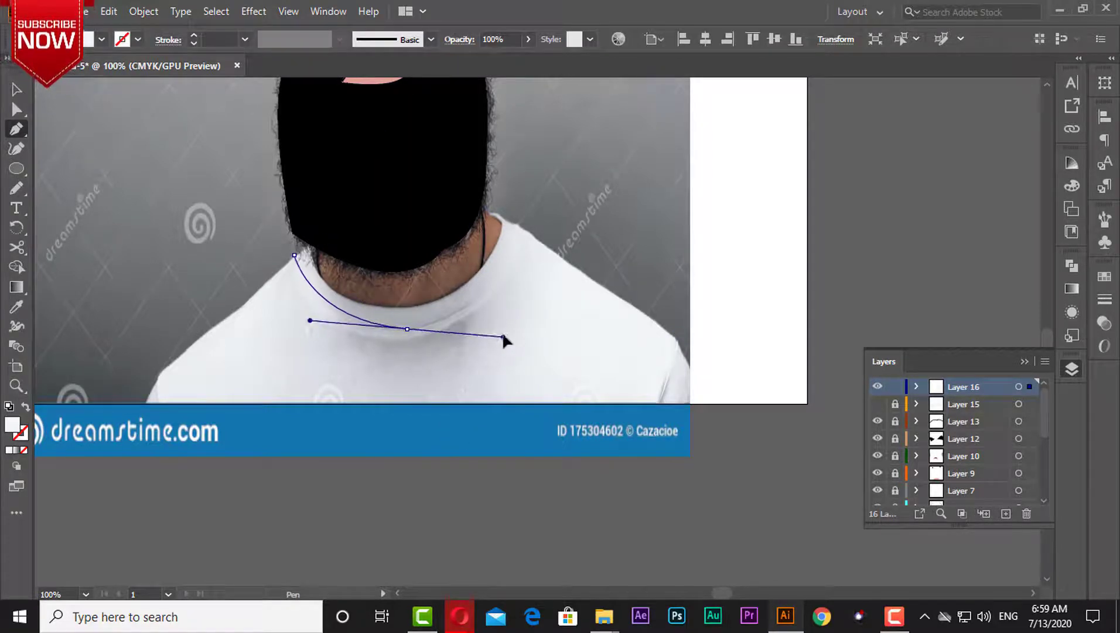
left_click(407, 329)
left_click_drag(514, 223, 512, 133)
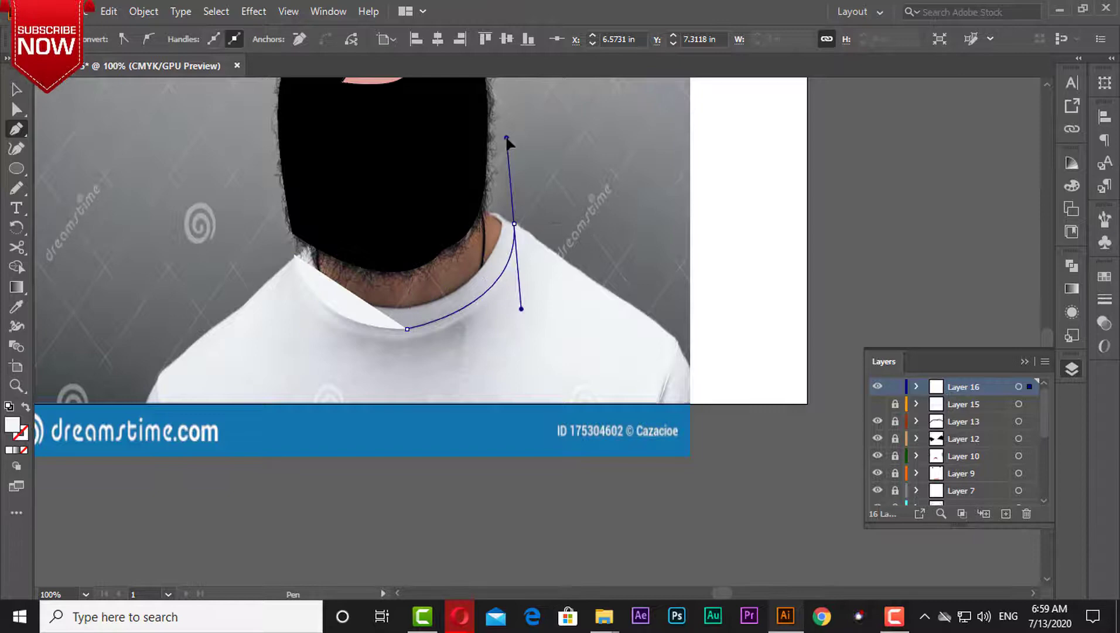
left_click(514, 223)
Give the collar lines no fill and a black stroke, lock their layer, and show the shirt again.
left_click(24, 450)
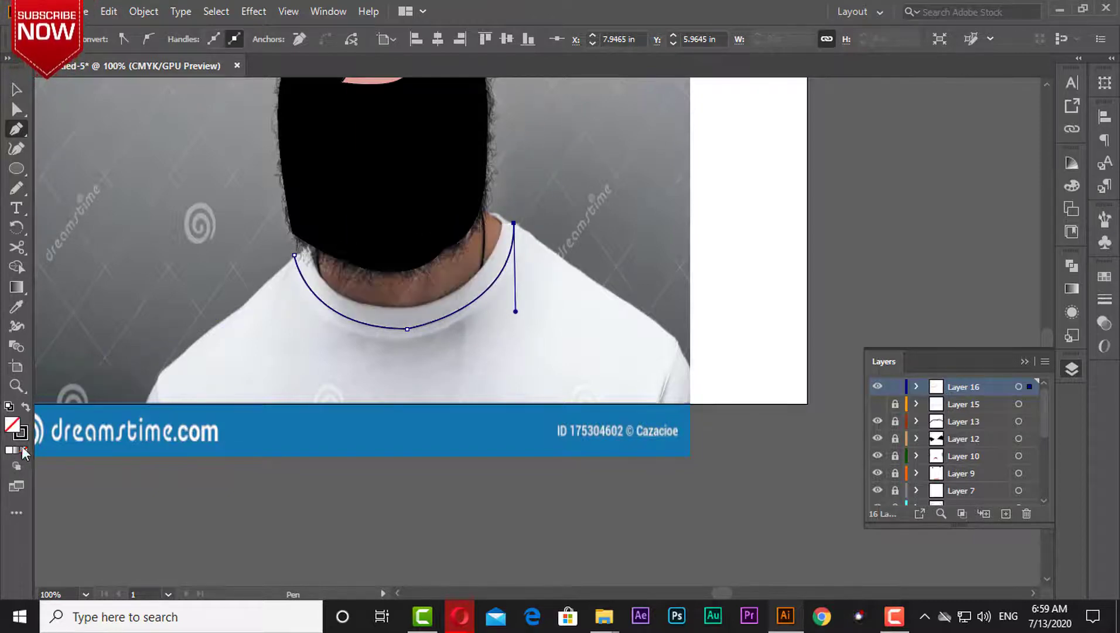
key("v")
left_click(673, 360)
left_click(18, 323)
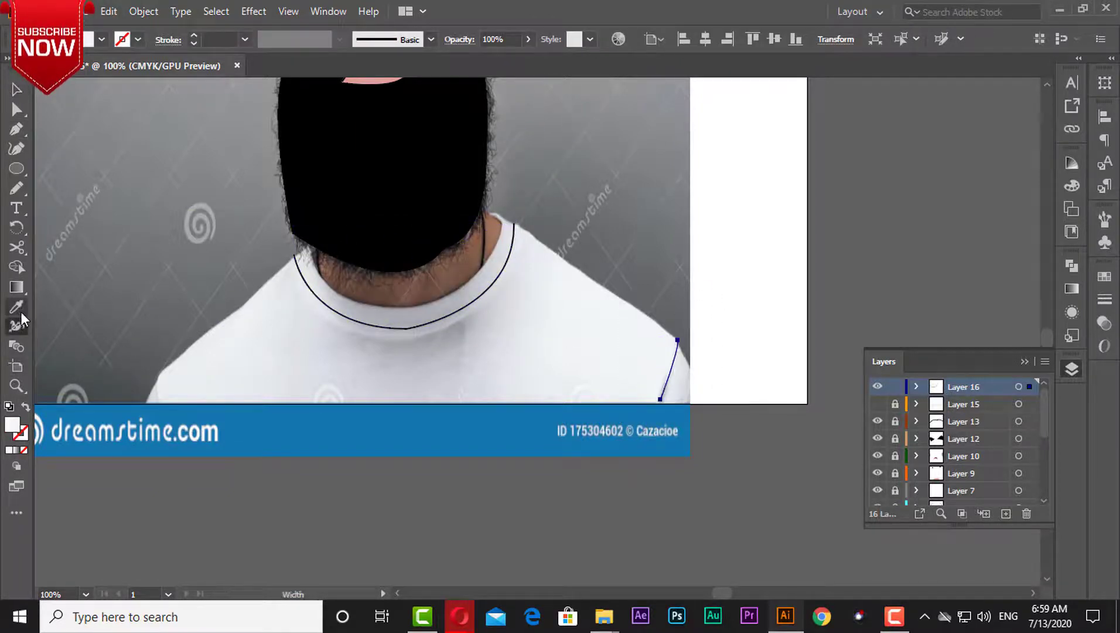
left_click(17, 88)
left_click(386, 258)
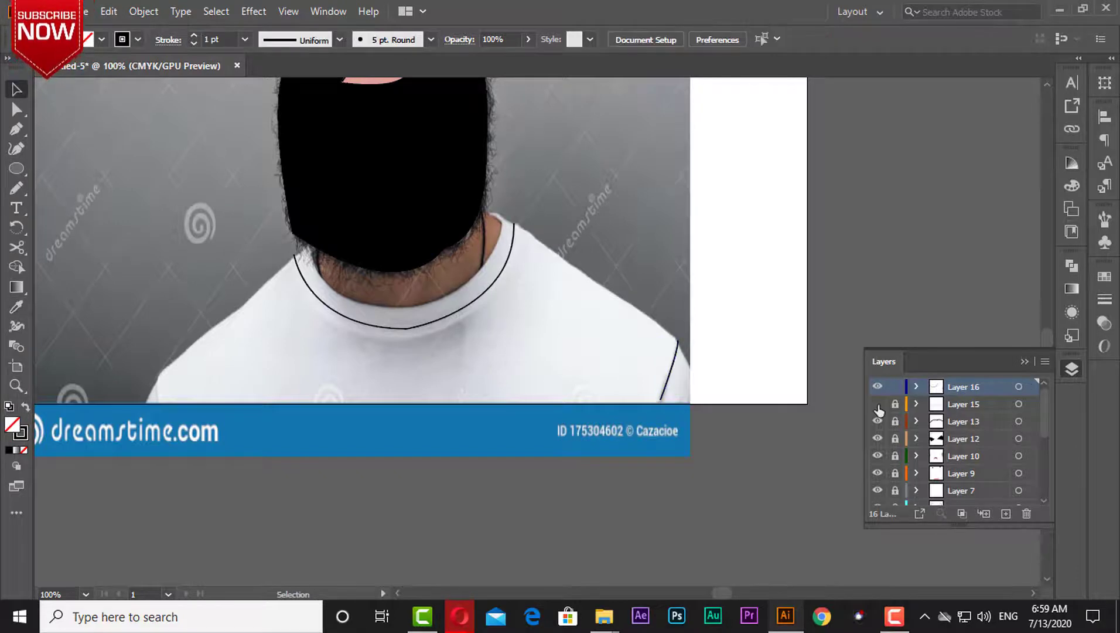
left_click(895, 387)
left_click(1004, 514)
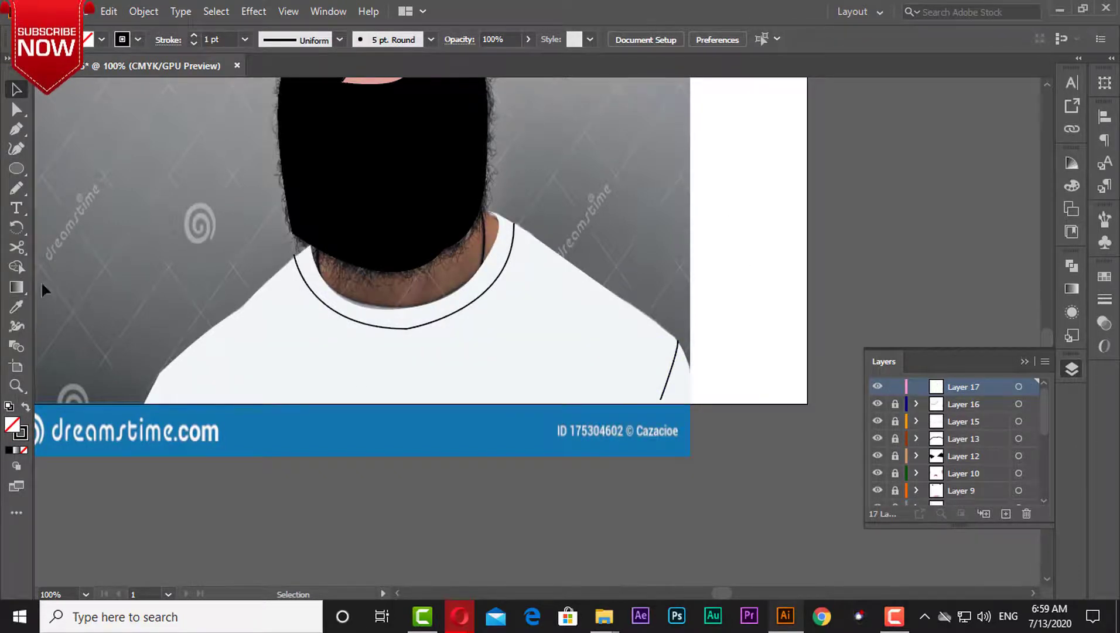
Pen-draw a closed neck shape under the beard and fill it with the sampled beard brown.
left_click(17, 129)
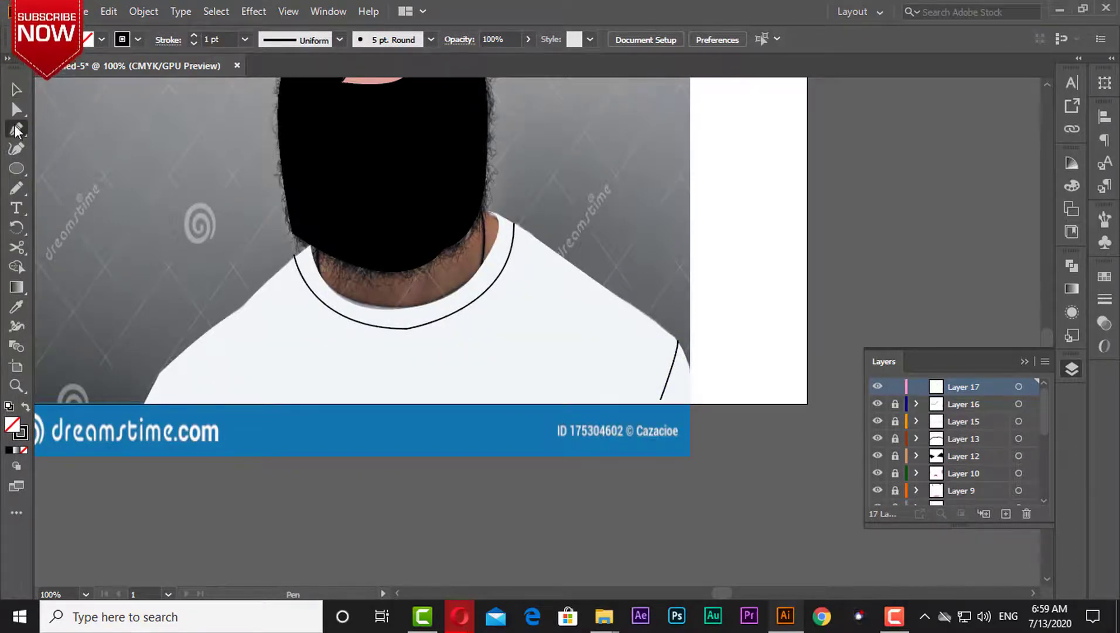
left_click(310, 245)
left_click_drag(406, 306, 498, 292)
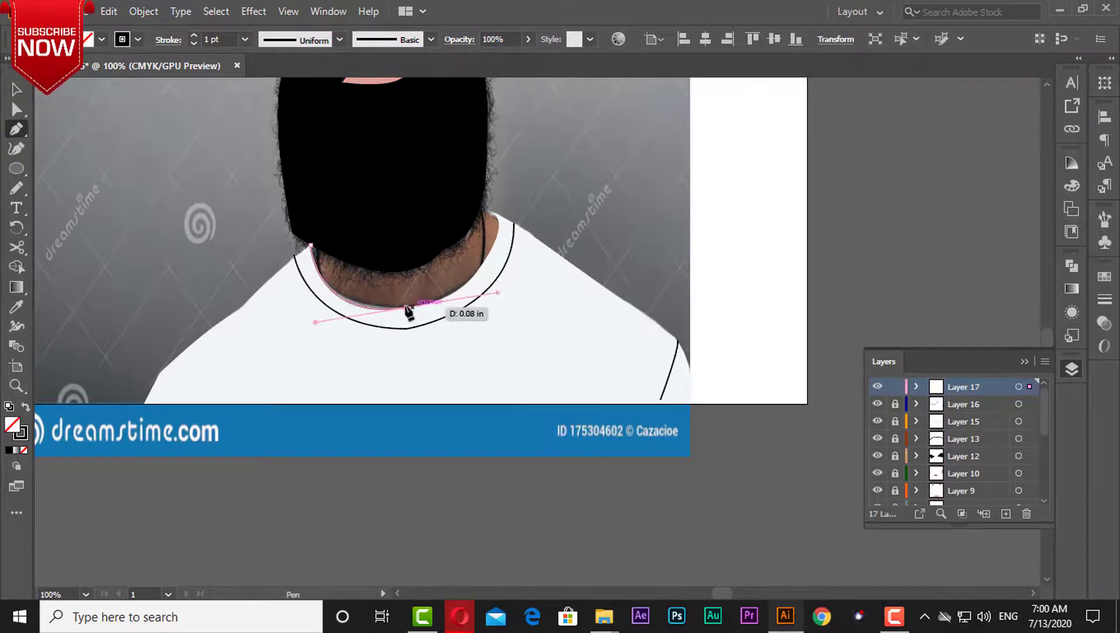
left_click(495, 241)
left_click_drag(487, 211, 467, 209)
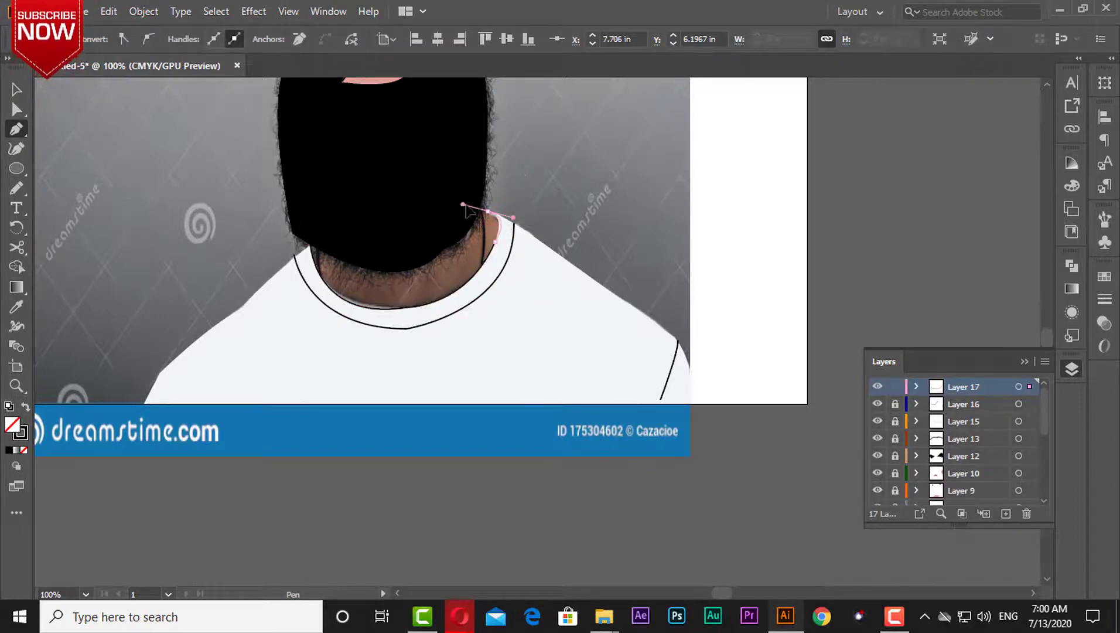
left_click(430, 237)
left_click(332, 228)
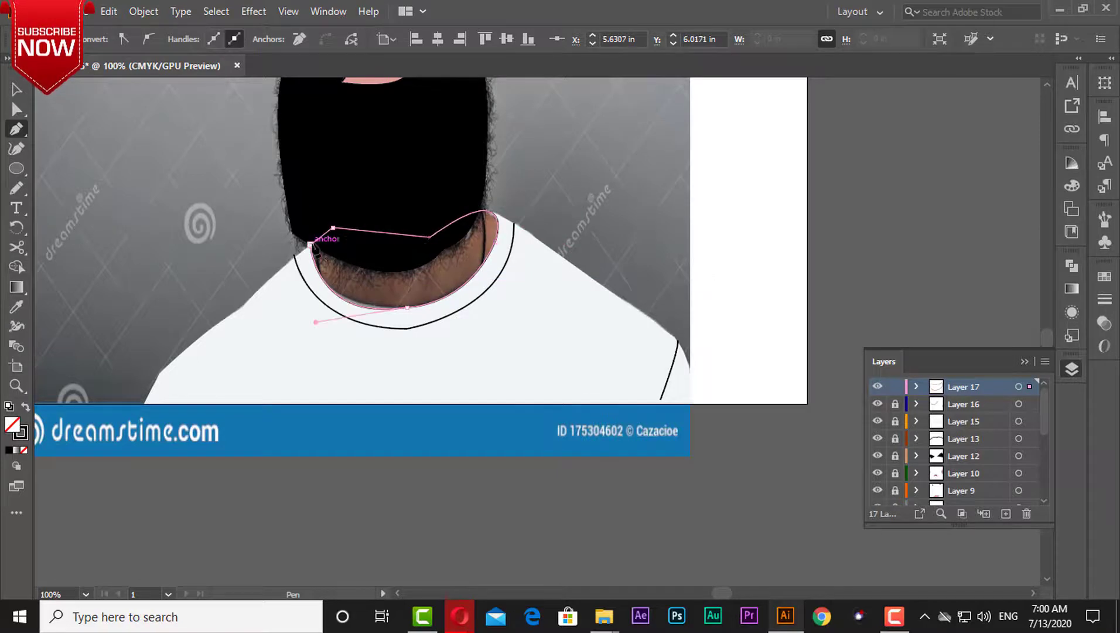
left_click(311, 245)
key("i")
left_click(457, 272)
Move Layer 17 beneath the beard layer in the Layers panel.
left_click_drag(401, 138, 350, 310)
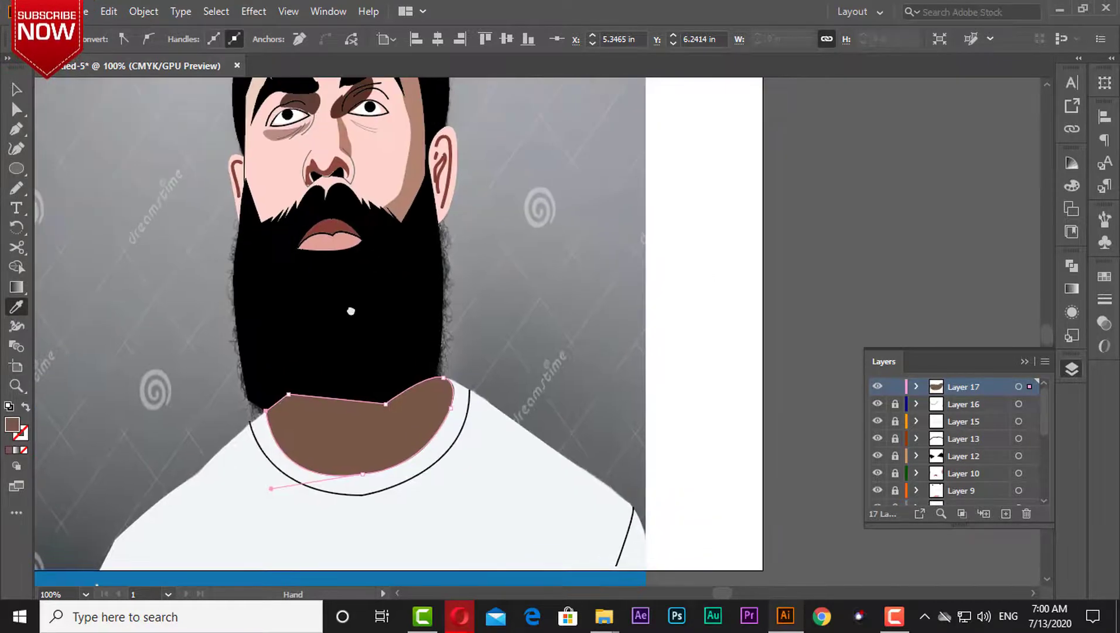
key("v")
scroll(959, 497, "down", 3)
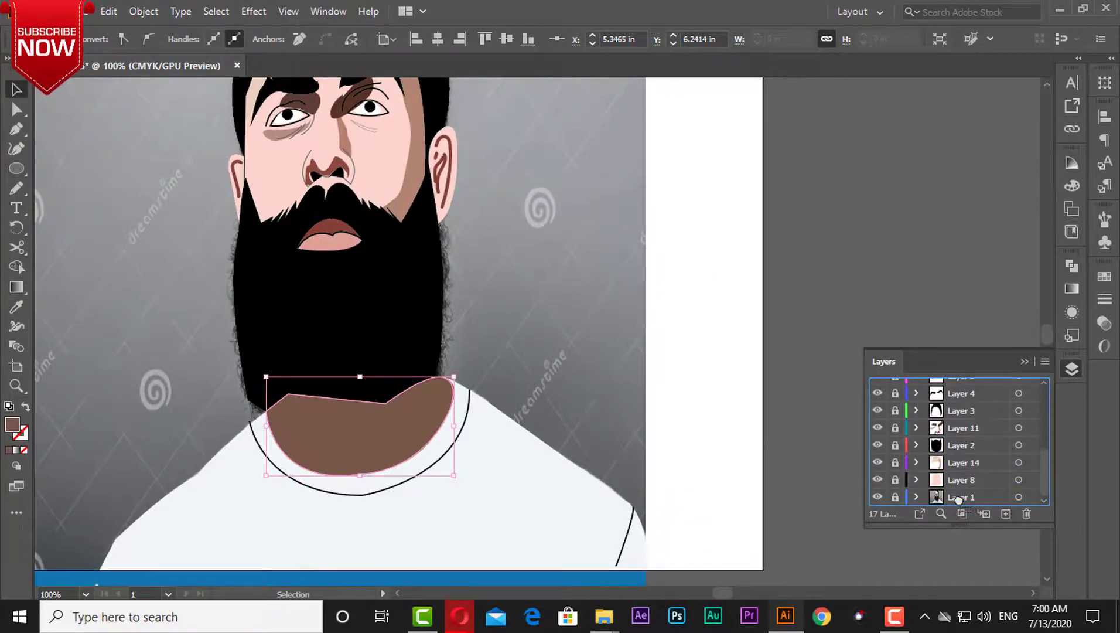
left_click_drag(958, 497, 960, 436)
left_click(622, 322)
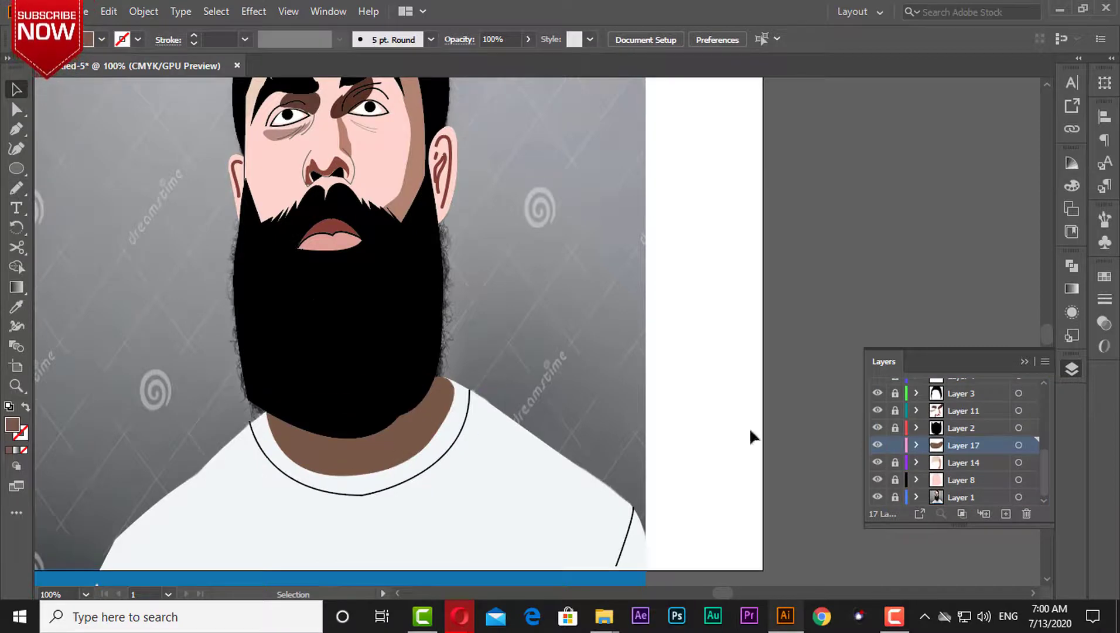
Add Layer 18 and pen-draw a short curved line down the neck toward the collar.
scroll(967, 433, "up", 5)
left_click(1006, 513)
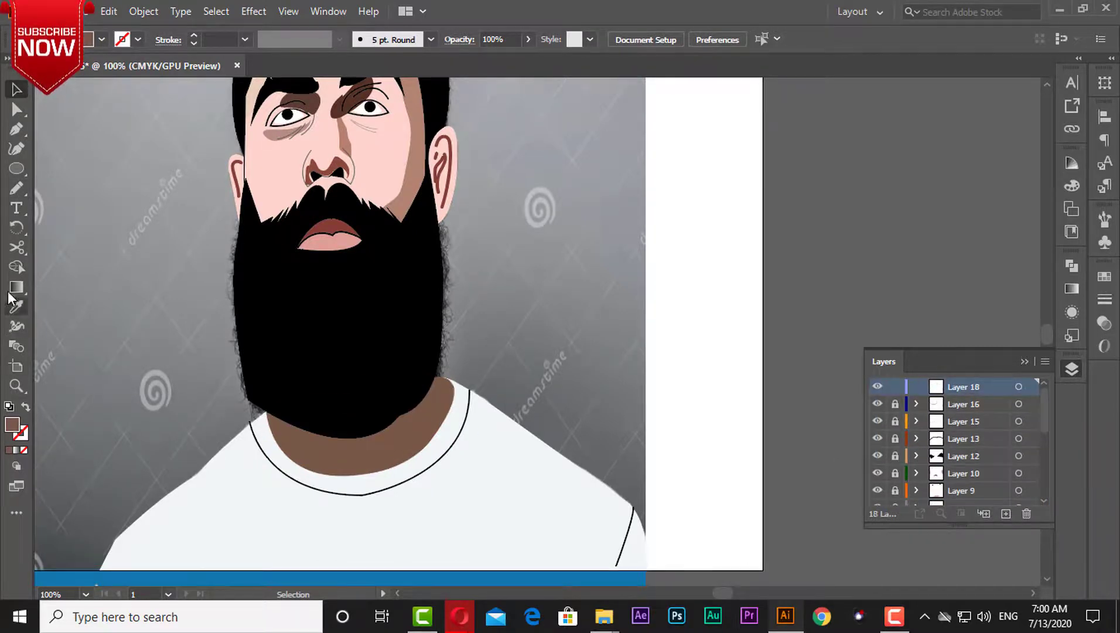
key("p")
left_click(436, 157)
left_click(422, 401)
left_click_drag(398, 463, 368, 478)
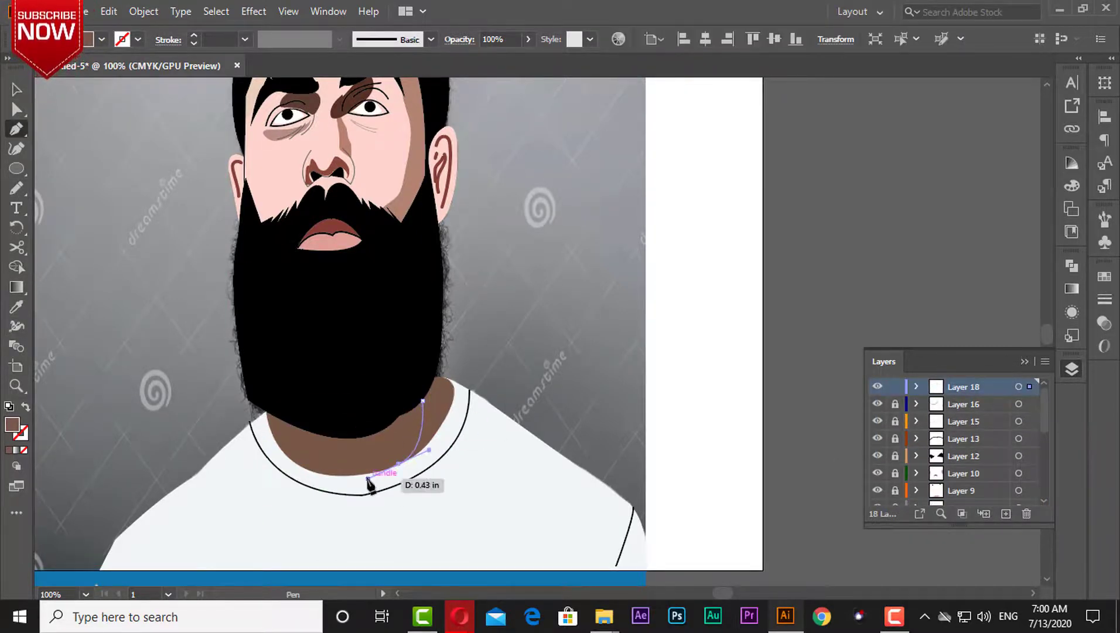
key("v")
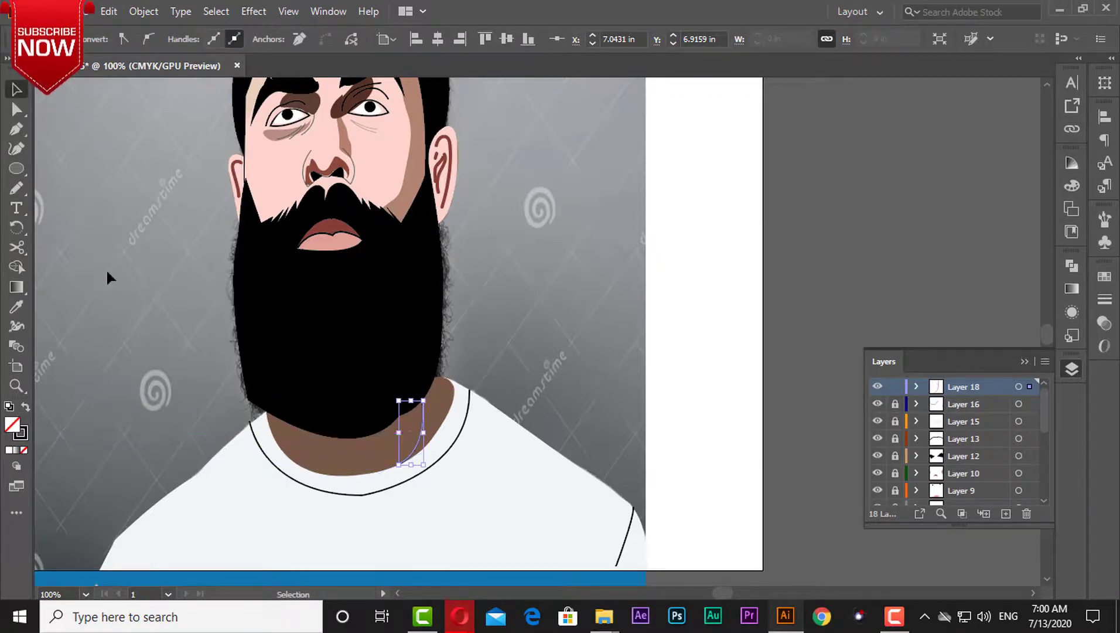
Give the neck line a 3 pt black stroke, move Layer 18 below Layer 15, and zoom out to 66.67%.
left_click(107, 275)
left_click(423, 423)
left_click(730, 286)
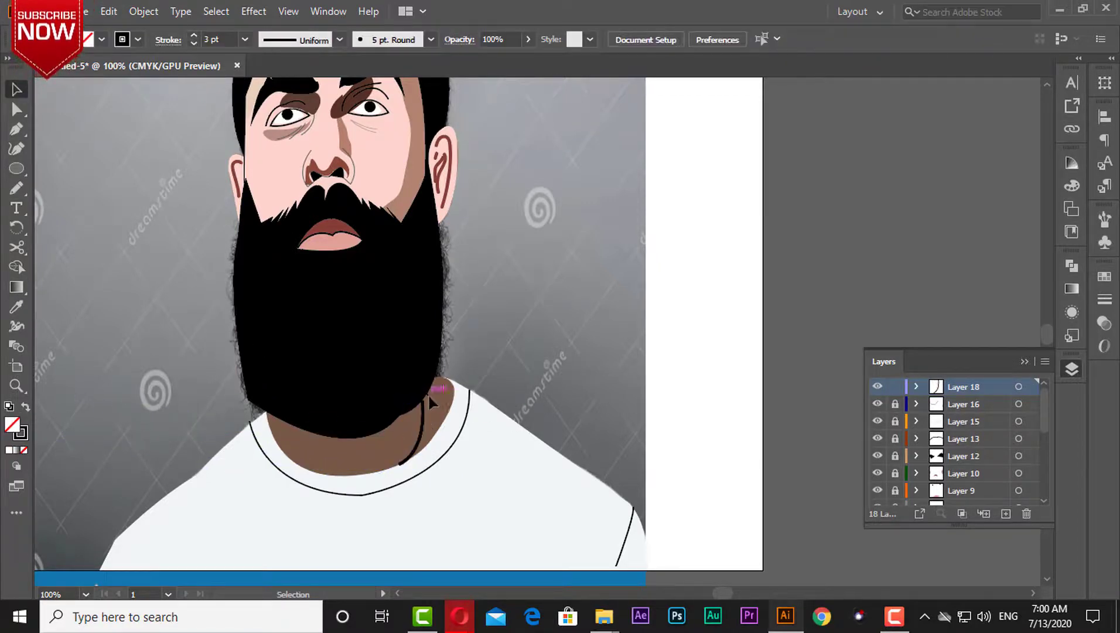
left_click(427, 397)
left_click_drag(398, 401, 413, 388)
left_click(476, 418)
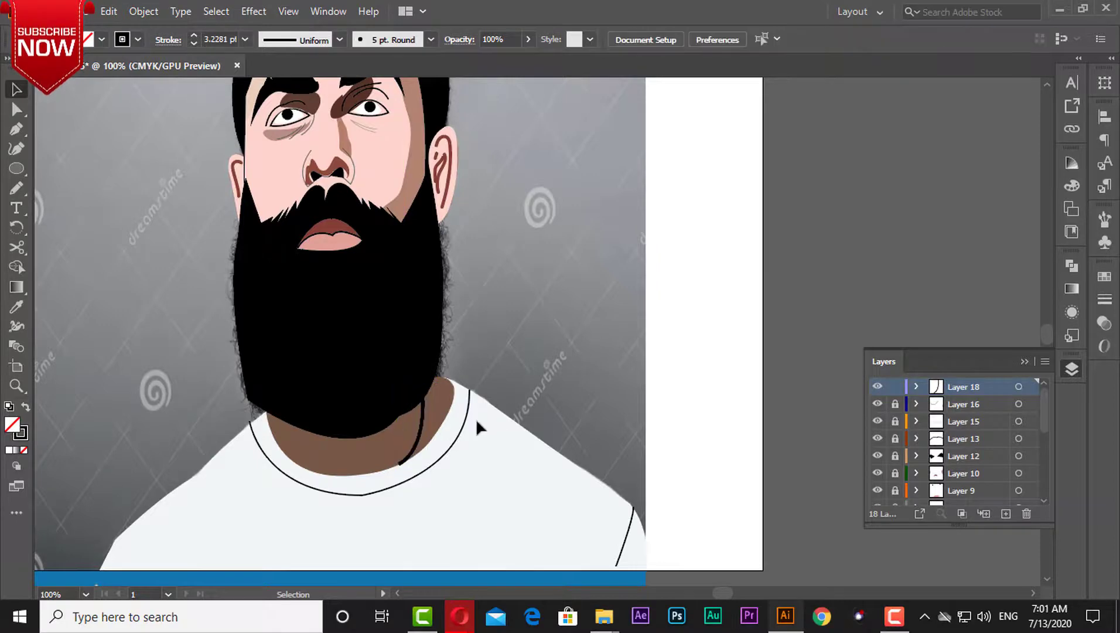
mouse_move(944, 386)
left_mouse_down()
mouse_move(961, 421)
mouse_move(959, 486)
left_mouse_up()
left_click_drag(964, 423, 963, 422)
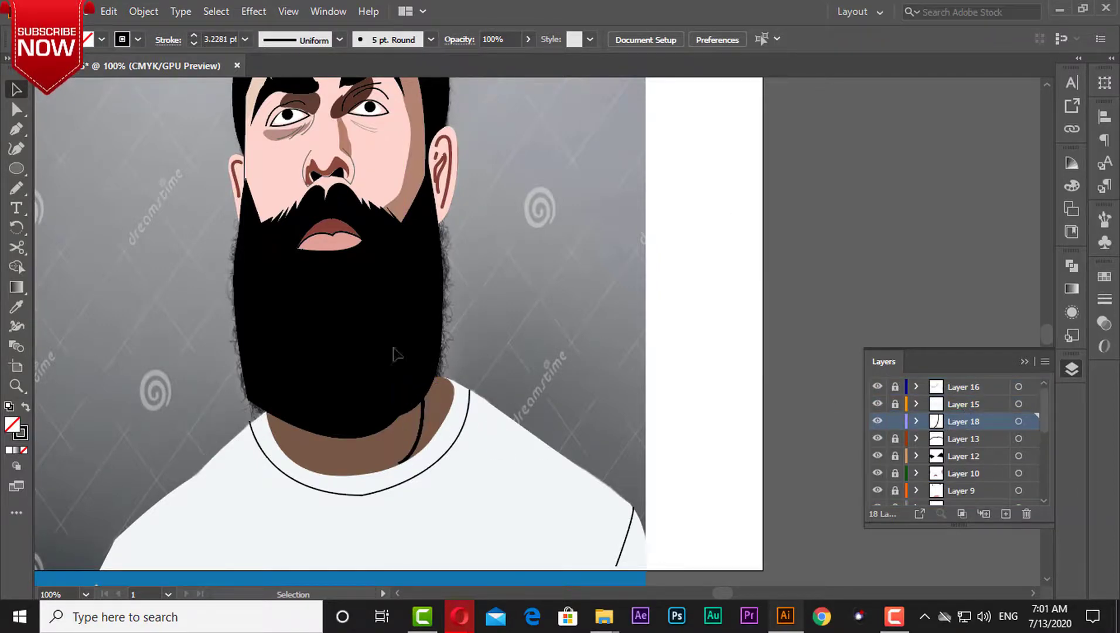
key("ctrl+minus")
Select the face fill and try darker and cyan CMYK tweaks, then undo the lavender result.
scroll(996, 468, "down", 5)
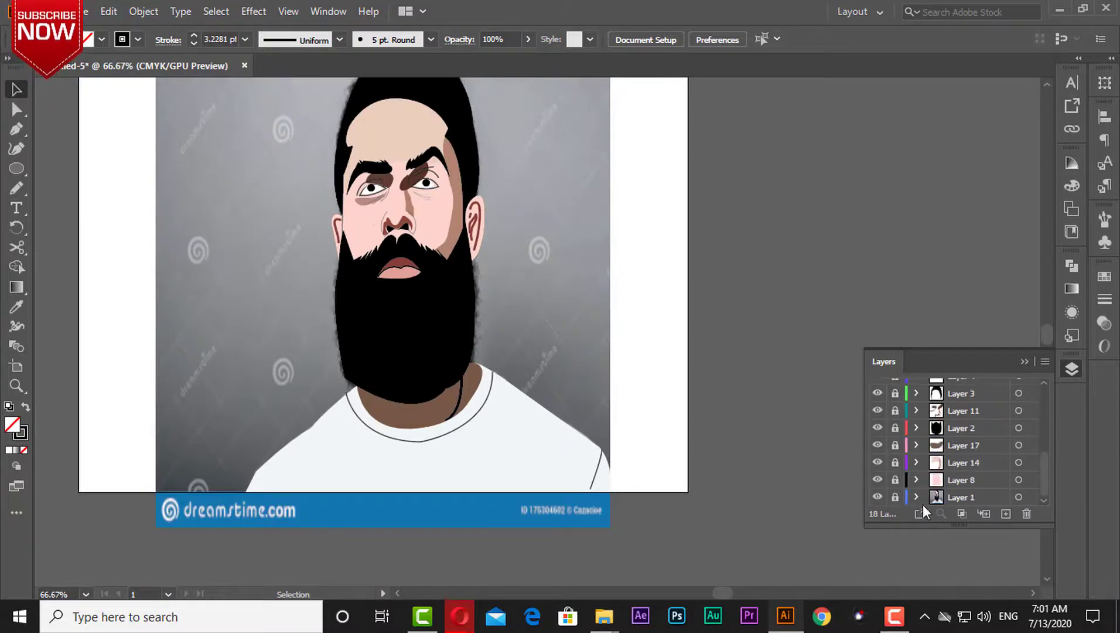
left_click(430, 211)
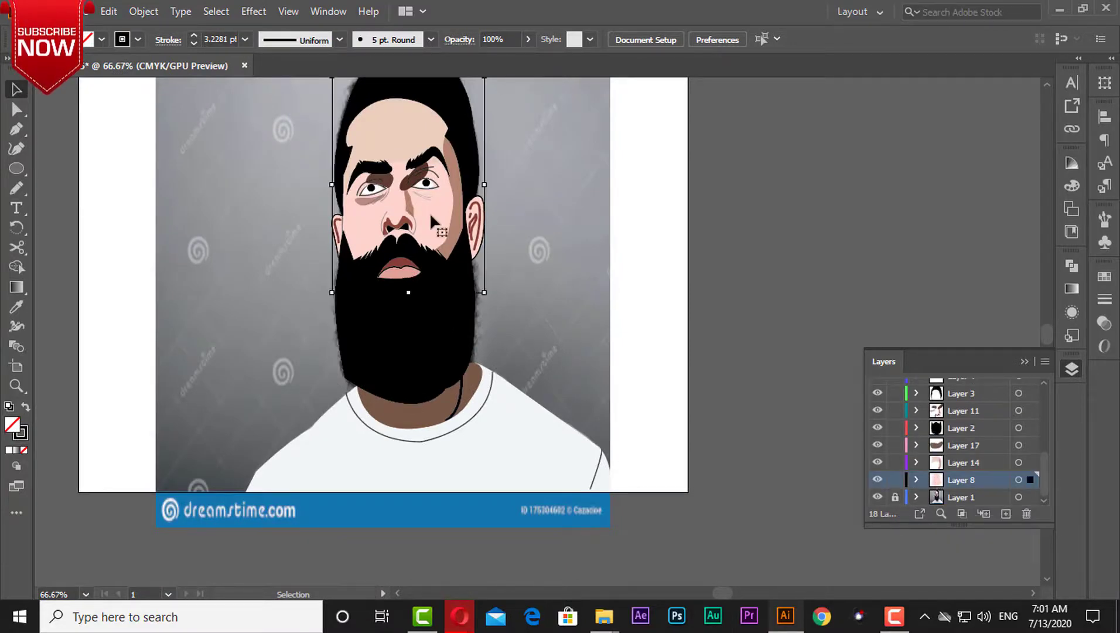
left_click(1072, 185)
left_click_drag(924, 246, 930, 247)
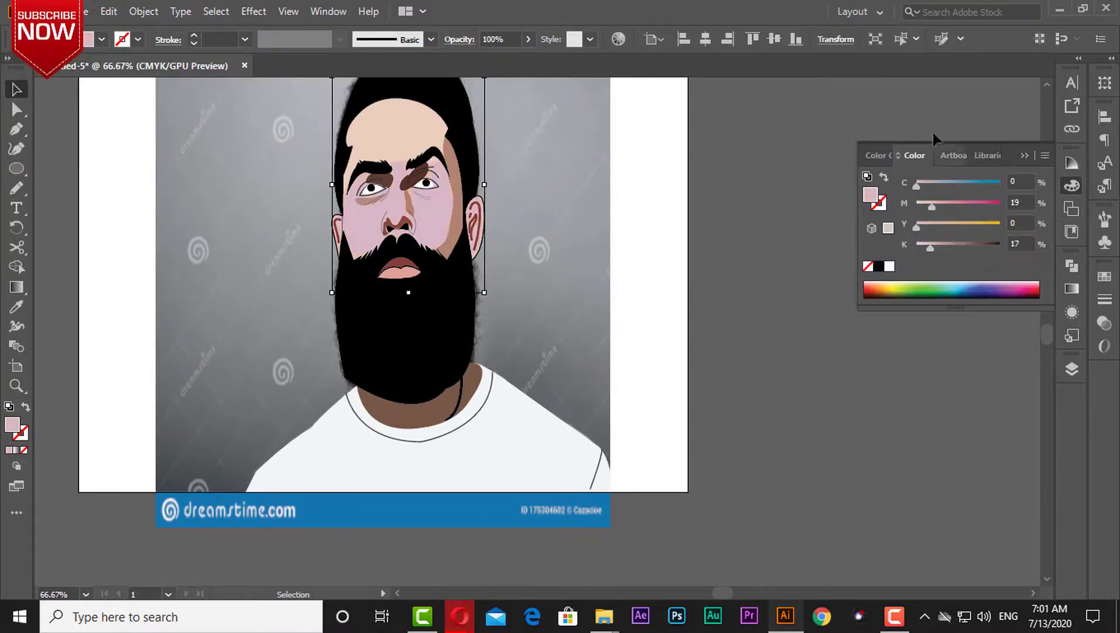
left_click_drag(923, 184, 931, 186)
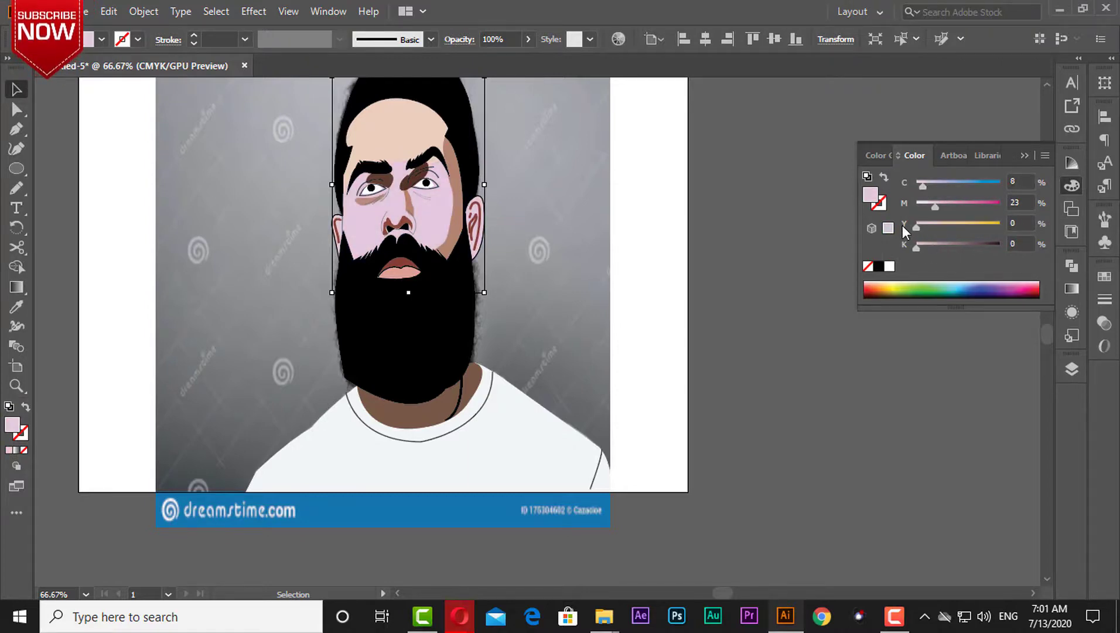
key("a")
key("ctrl+z")
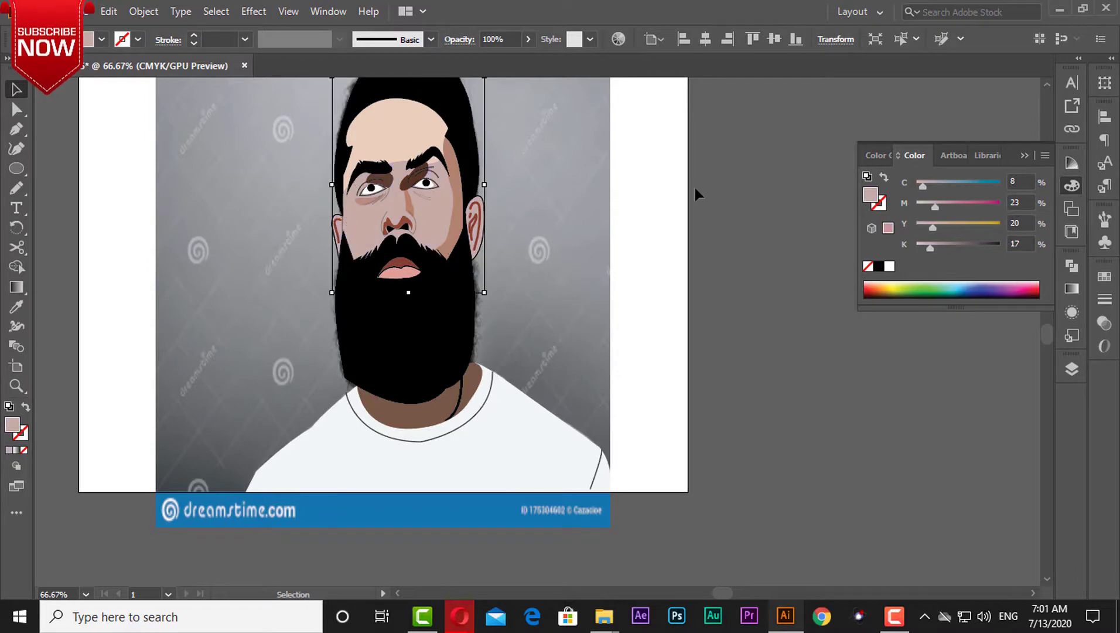
key("ctrl+z")
key("ctrl+z")
Fine-tune the face colour's magenta to reach a peach tone near C0 M23 Y13 K9.
key("v")
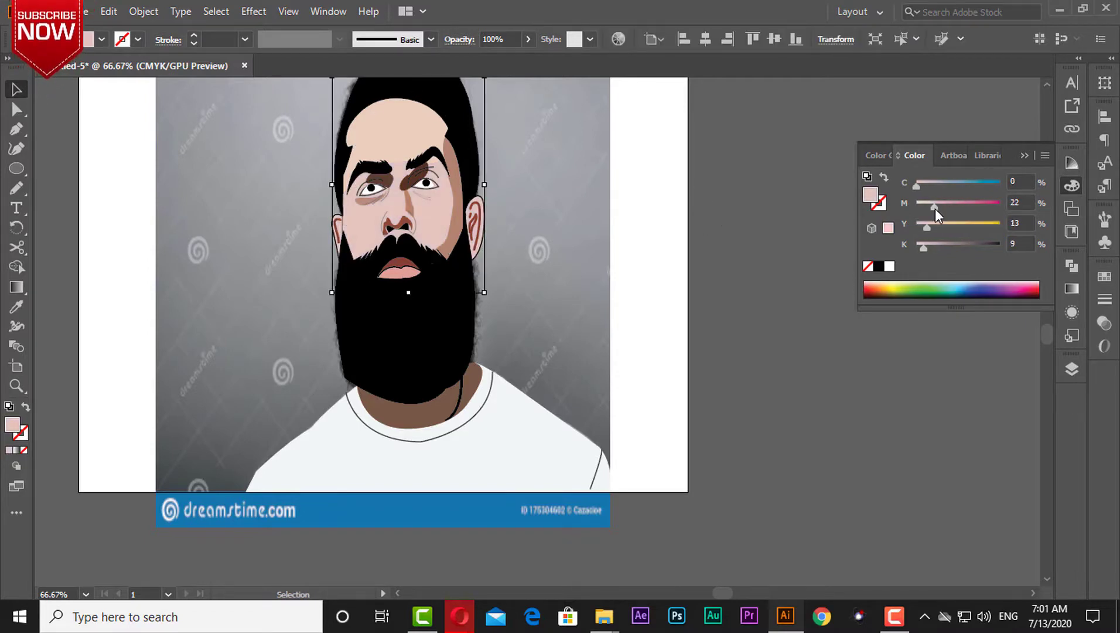
left_click_drag(935, 209, 937, 209)
left_click(711, 183)
scroll(800, 140, "up", 3)
scroll(528, 177, "down", 4)
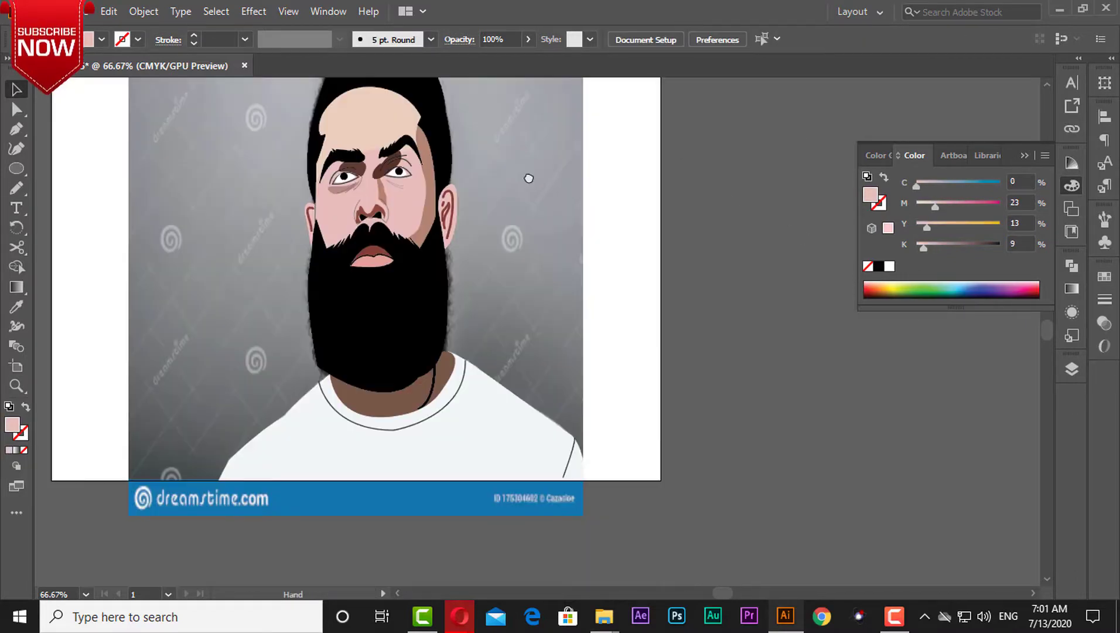
scroll(531, 243, "up", 1)
scroll(977, 521, "up", 1)
scroll(910, 576, "left", 1)
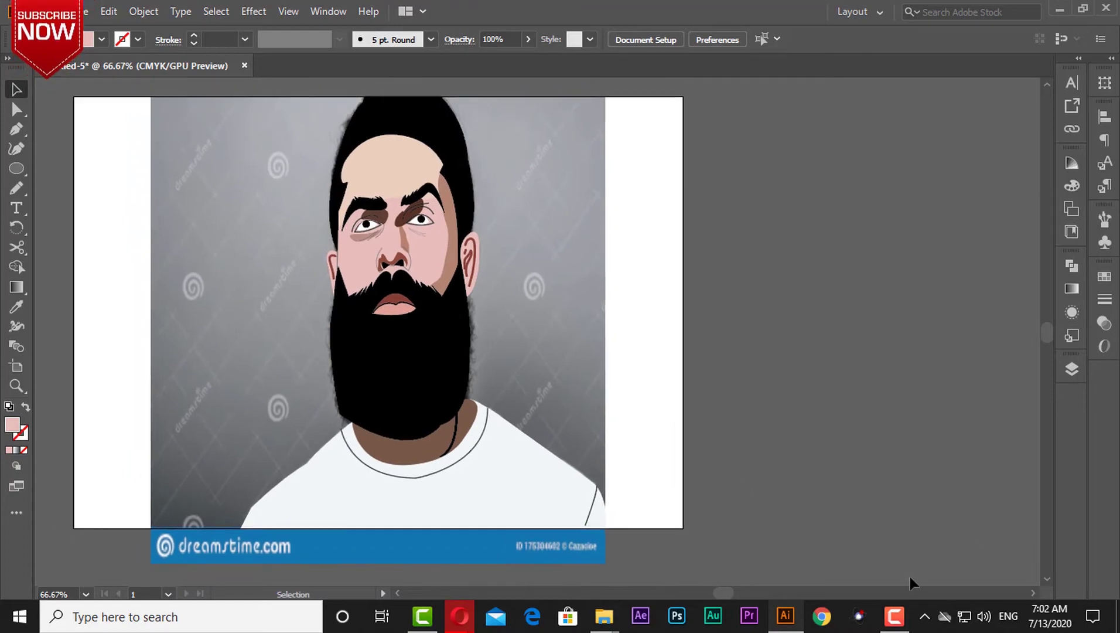